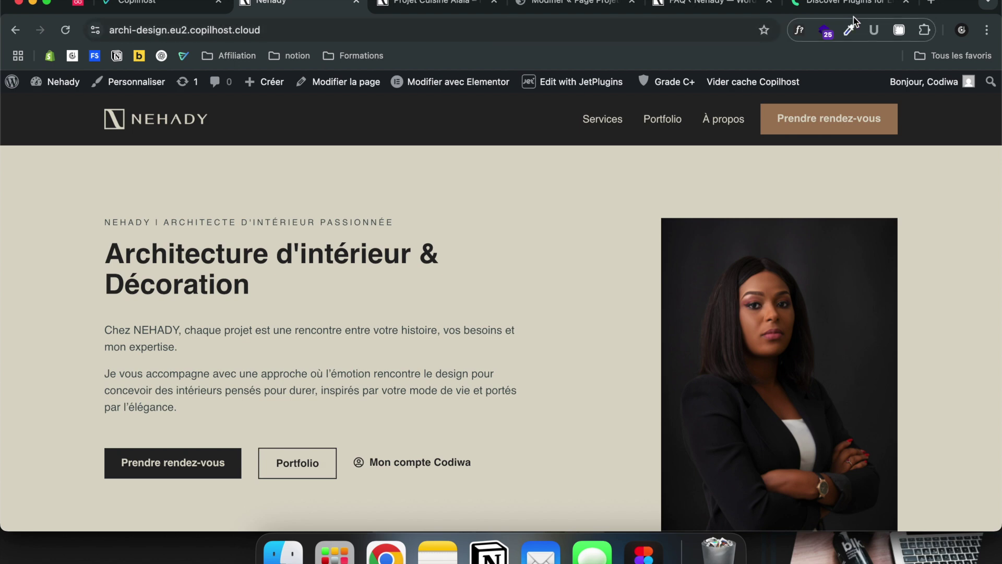
- View the Crocoblock plugins page with its All plugins, Elementor, Gutenberg and Bricks filters
{"action": "left_click", "coordinate": [827, 8]}
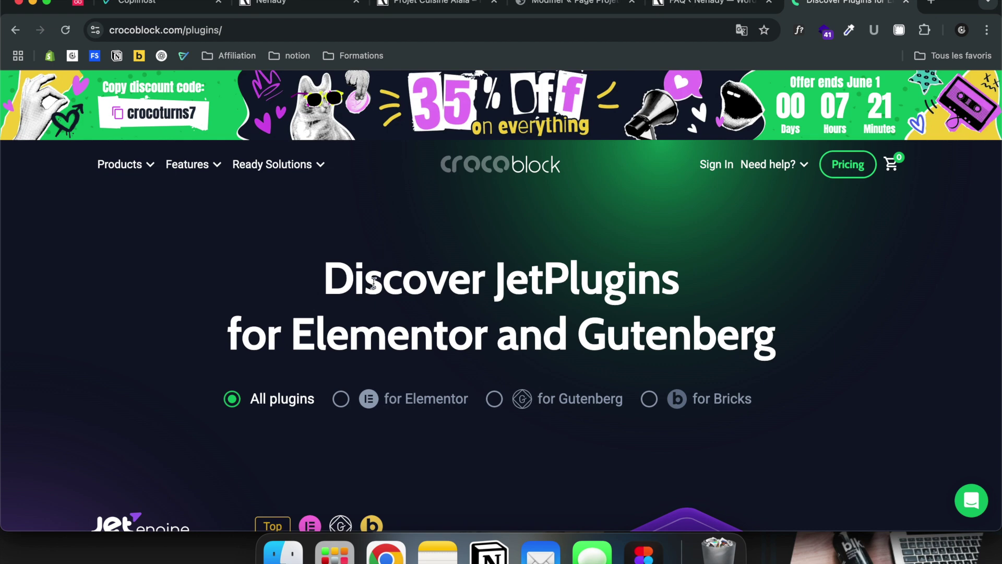
{"action": "scroll", "coordinate": [376, 280], "scroll_direction": "down", "scroll_amount": 1}
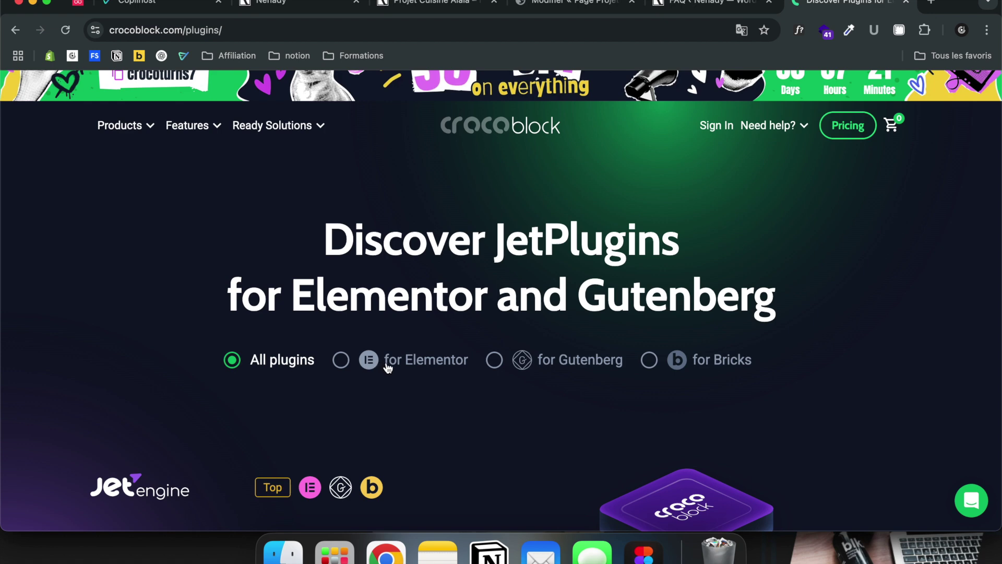
{"action": "scroll", "coordinate": [323, 253], "scroll_direction": "up", "scroll_amount": 1}
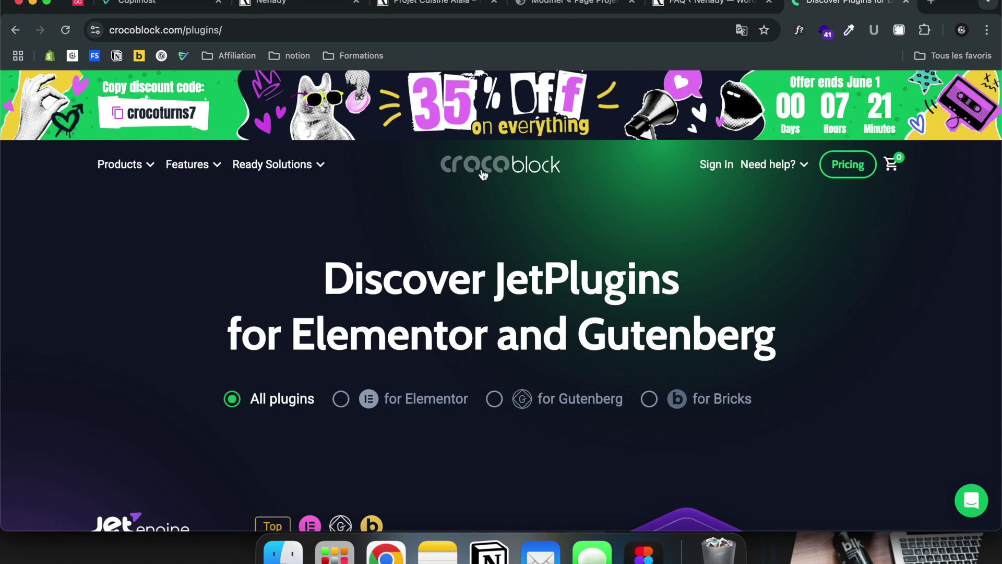
{"action": "mouse_move", "coordinate": [115, 166]}
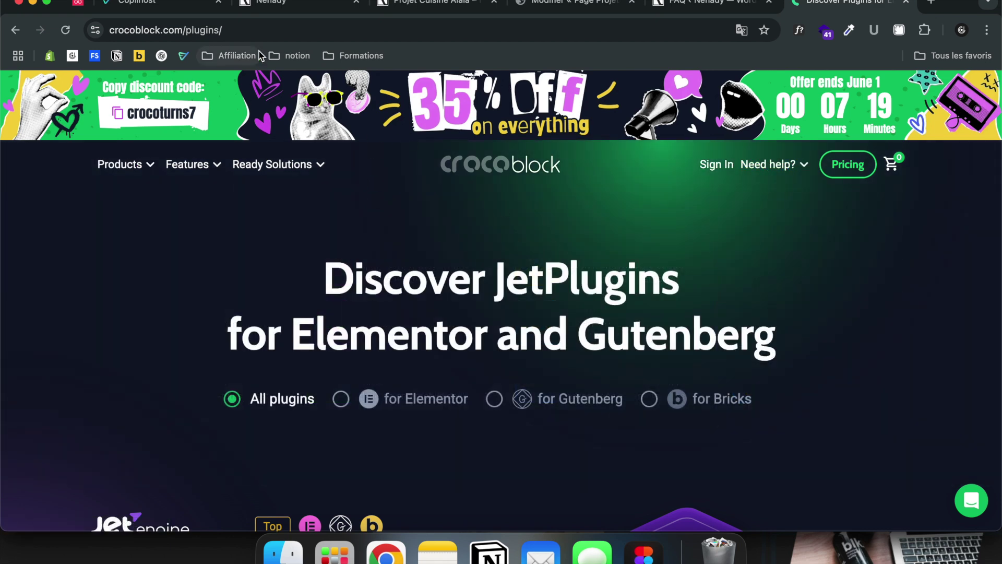
- Open the Nehady site's WordPress dashboard and show the submenu entries for Articles
{"action": "left_click", "coordinate": [286, 8]}
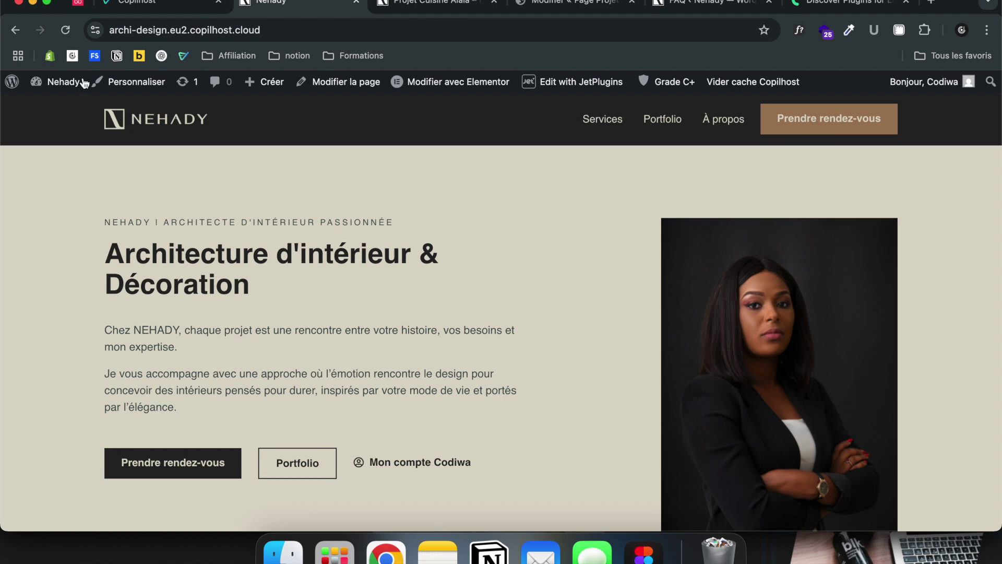
{"action": "left_click", "coordinate": [52, 83]}
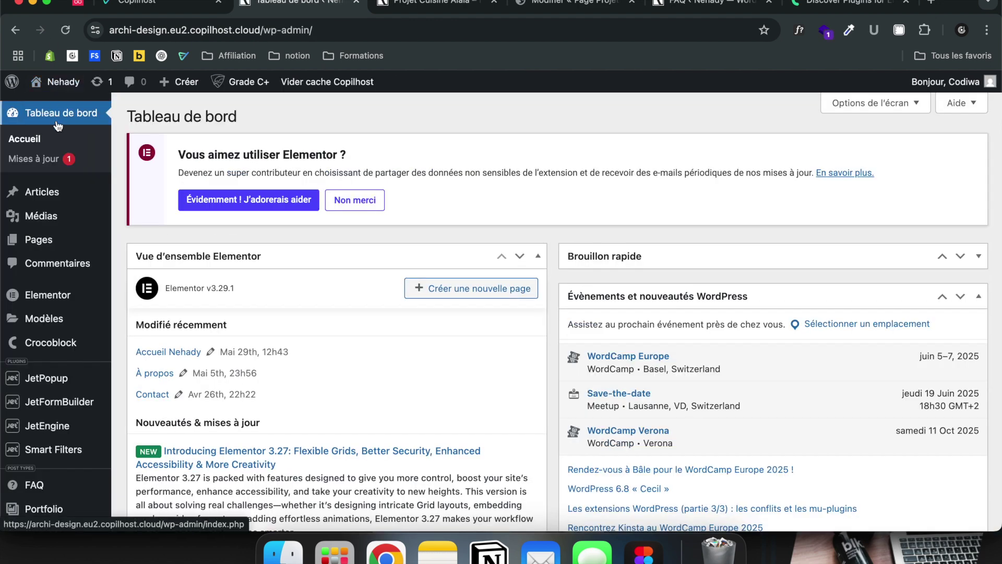
{"action": "mouse_move", "coordinate": [73, 333]}
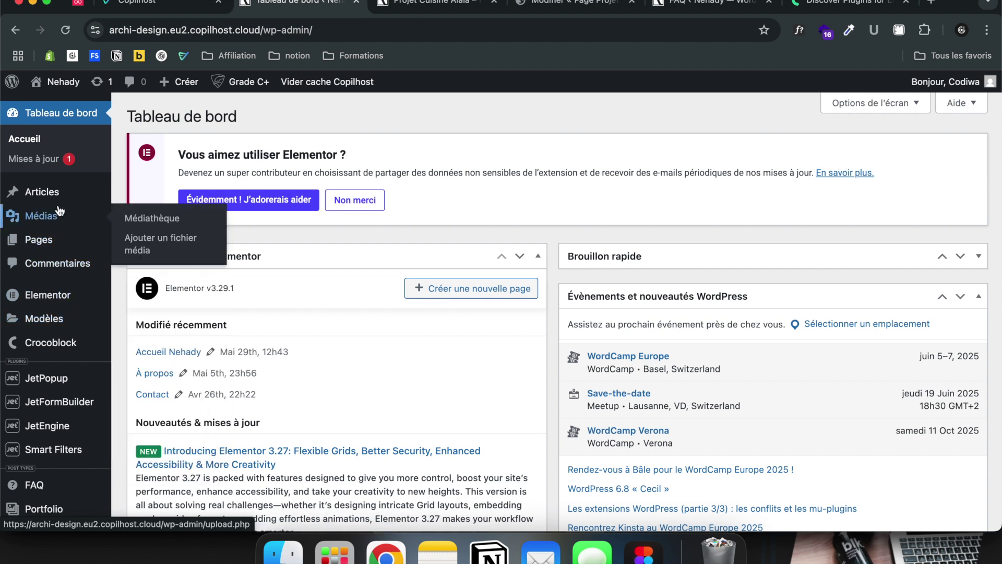
{"action": "mouse_move", "coordinate": [52, 202]}
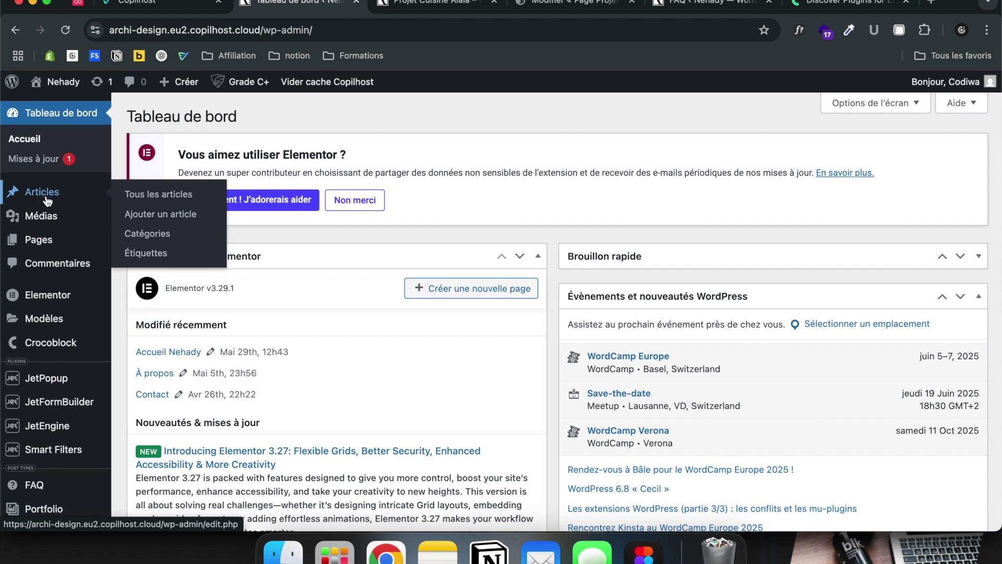
- Compare the submenu entries of the FAQ and Portfolio custom post types with those of the native Articles
{"action": "scroll", "coordinate": [44, 423], "scroll_direction": "down", "scroll_amount": 2}
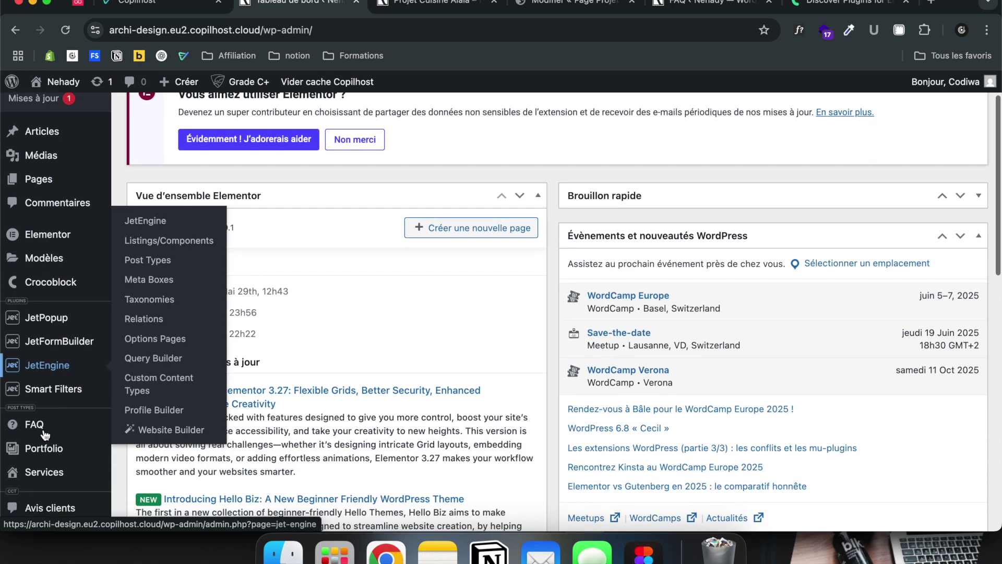
{"action": "mouse_move", "coordinate": [39, 429]}
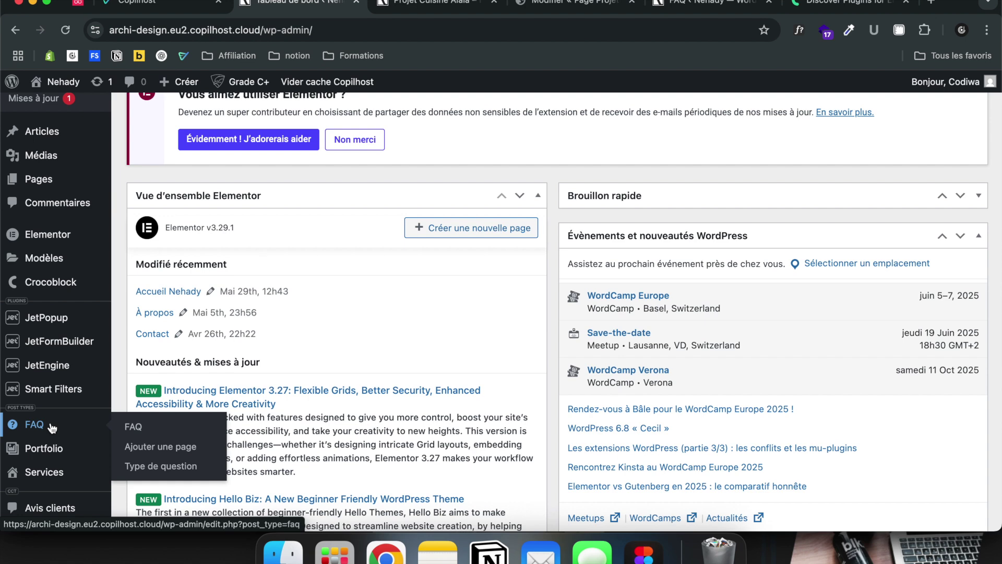
{"action": "mouse_move", "coordinate": [64, 446]}
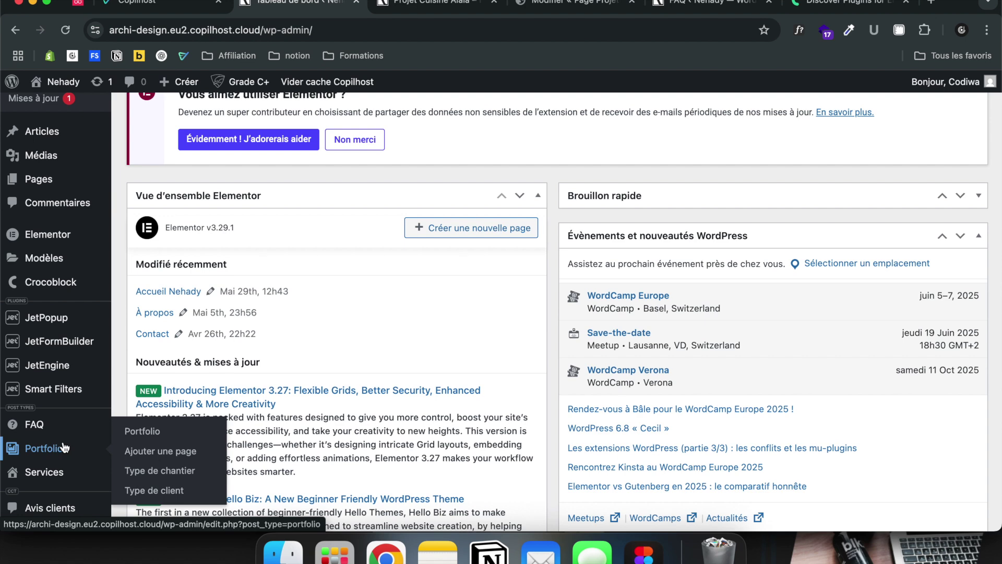
{"action": "scroll", "coordinate": [65, 444], "scroll_direction": "up", "scroll_amount": 3}
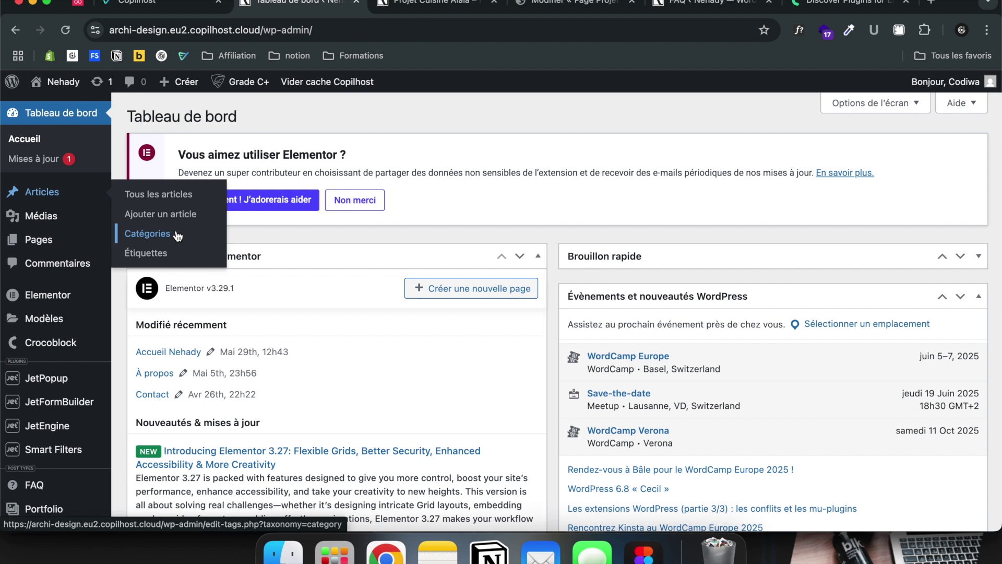
{"action": "scroll", "coordinate": [68, 389], "scroll_direction": "down", "scroll_amount": 2}
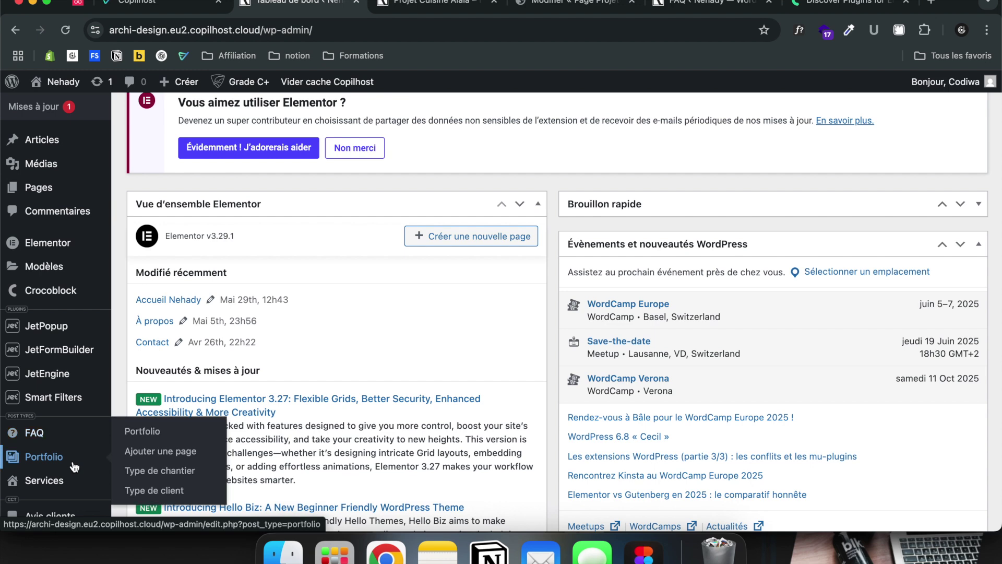
{"action": "mouse_move", "coordinate": [74, 463]}
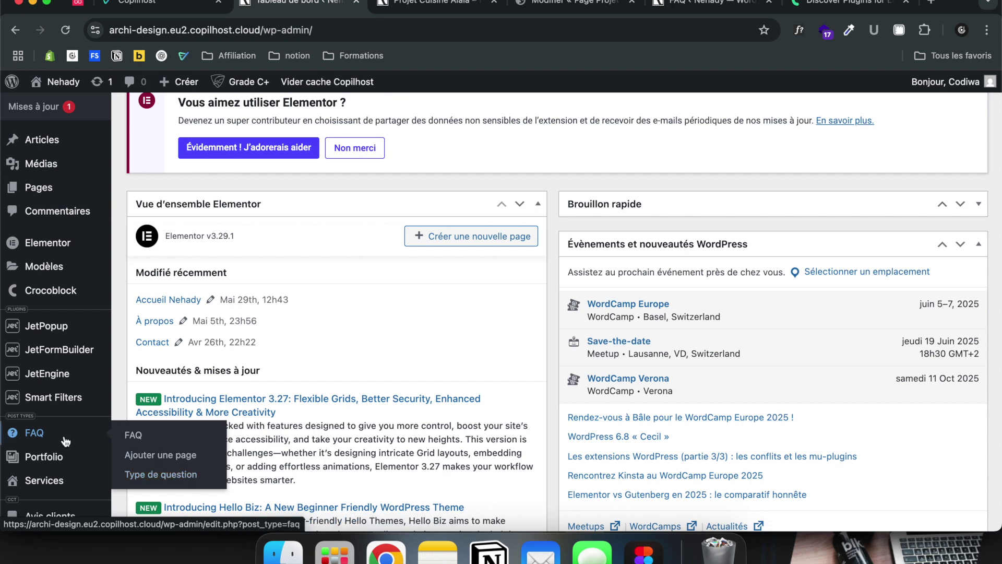
{"action": "scroll", "coordinate": [61, 294], "scroll_direction": "up", "scroll_amount": 2}
{"action": "mouse_move", "coordinate": [60, 303]}
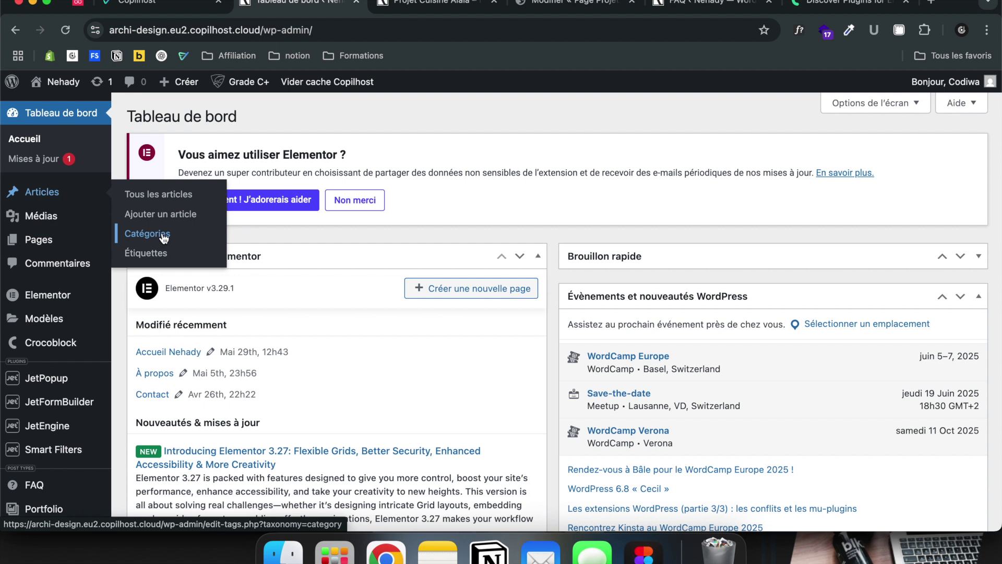
- Open the Portfolio post list and bring up Projet Bureau Méry in the editor
{"action": "scroll", "coordinate": [78, 355], "scroll_direction": "down", "scroll_amount": 2}
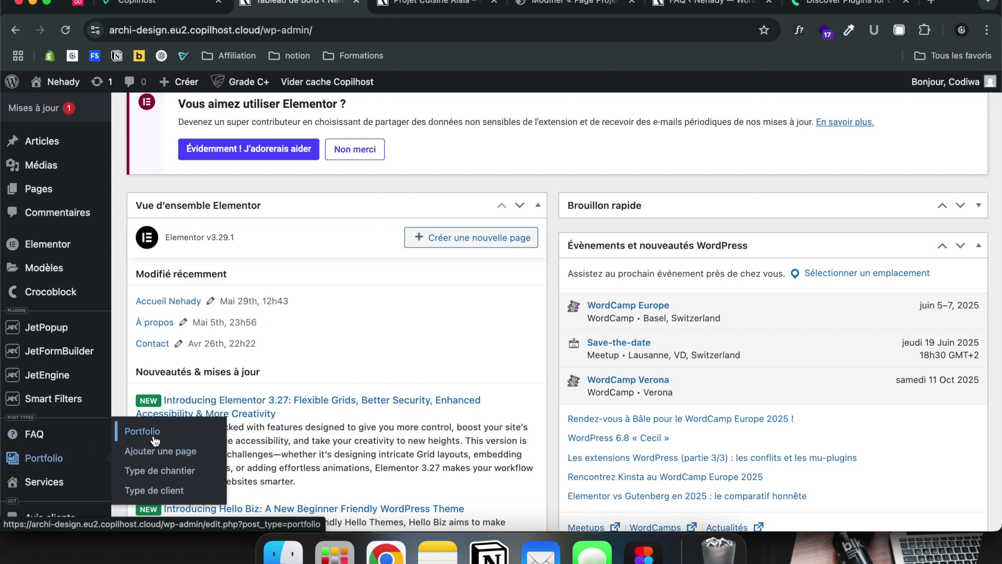
{"action": "left_click", "coordinate": [154, 439]}
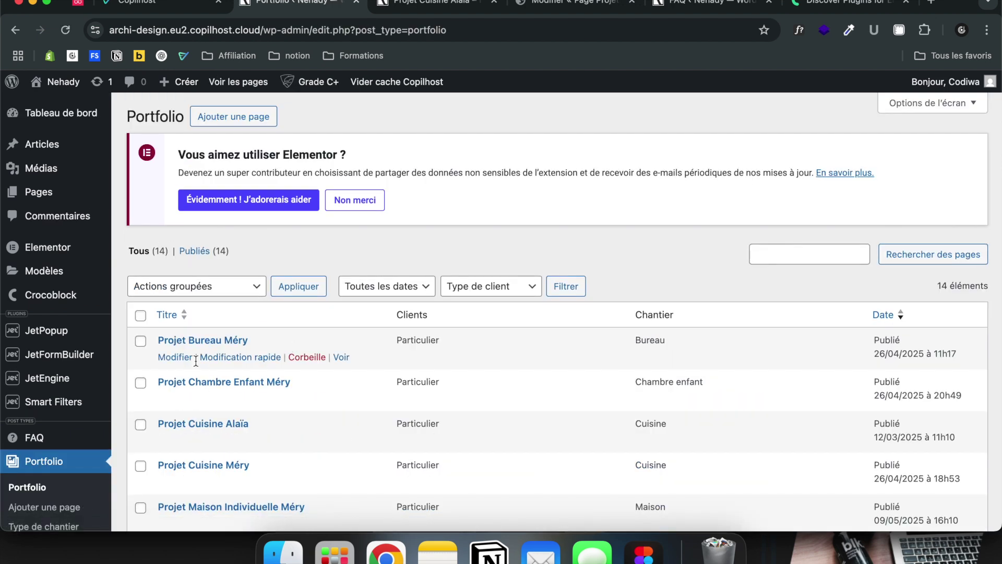
{"action": "scroll", "coordinate": [196, 360], "scroll_direction": "down", "scroll_amount": 2}
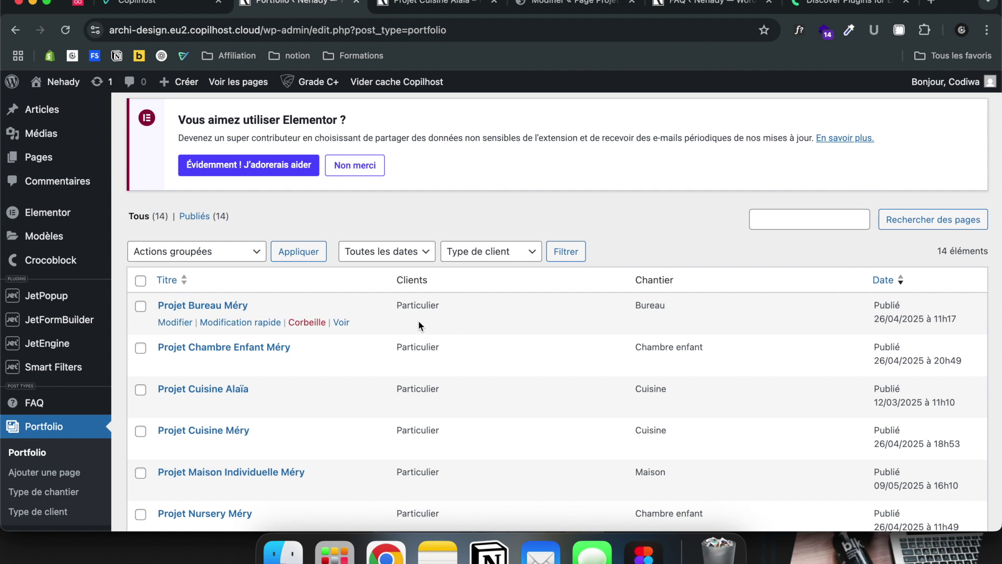
{"action": "left_click", "coordinate": [214, 310]}
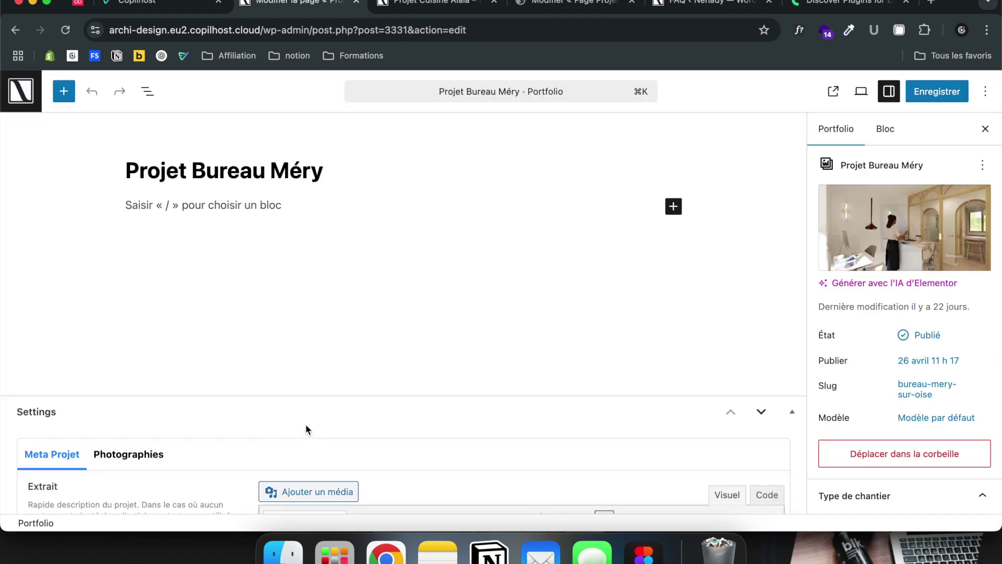
- Examine the project's Meta Projet fields Extrait, Livraison, Localisation and Surface, and return to the Portfolio list
{"action": "scroll", "coordinate": [305, 424], "scroll_direction": "down", "scroll_amount": 4}
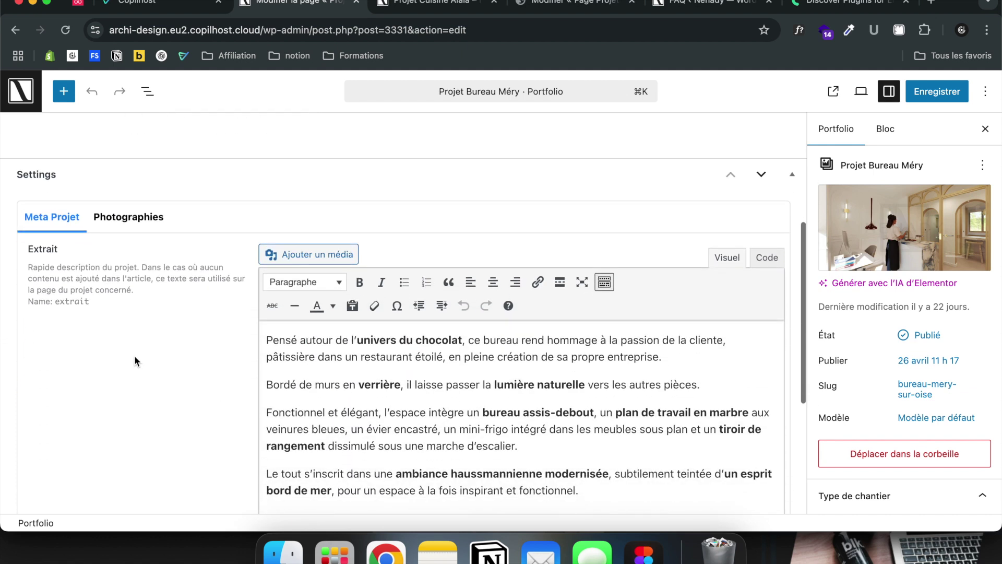
{"action": "scroll", "coordinate": [130, 286], "scroll_direction": "down", "scroll_amount": 2}
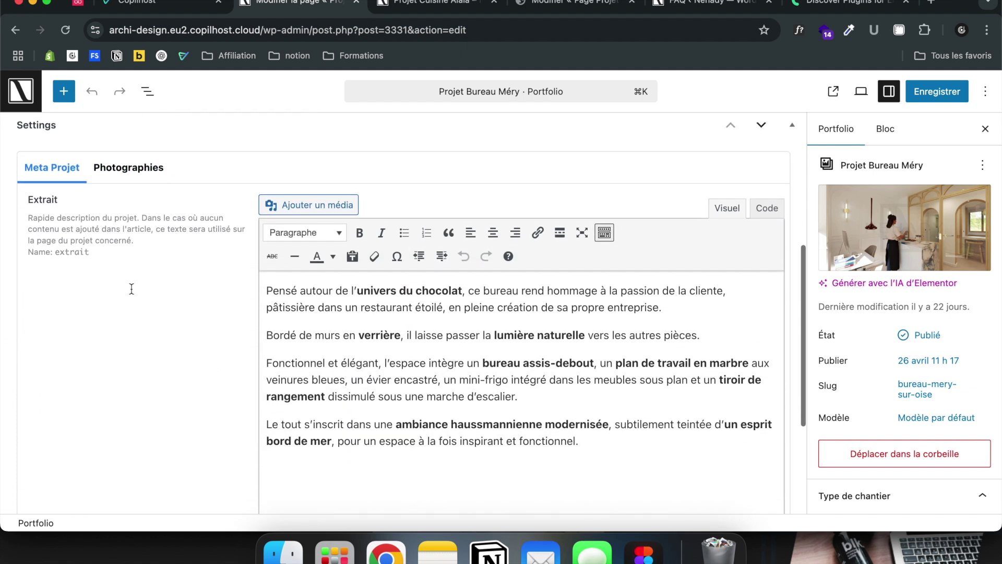
{"action": "scroll", "coordinate": [221, 427], "scroll_direction": "down", "scroll_amount": 4}
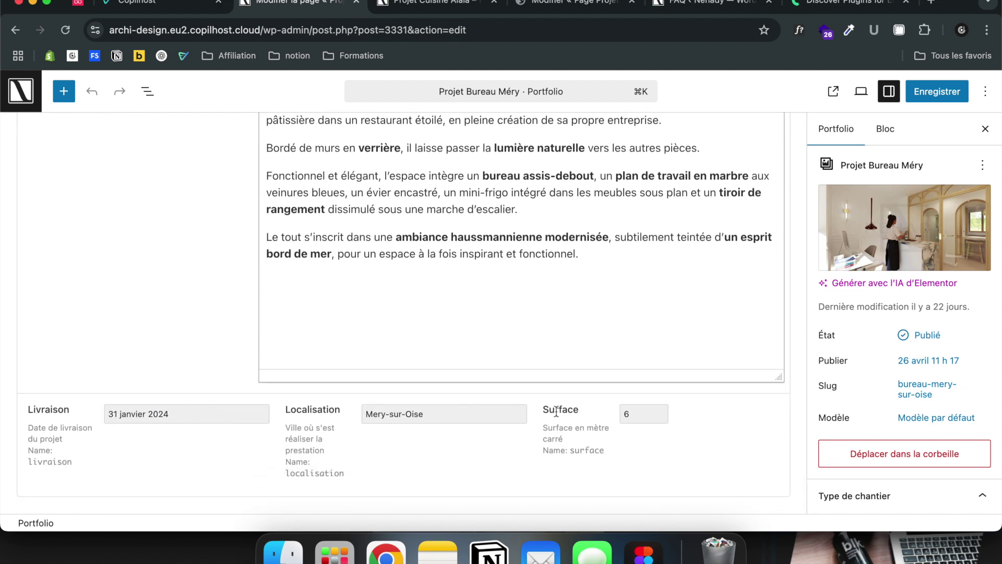
{"action": "scroll", "coordinate": [140, 274], "scroll_direction": "up", "scroll_amount": 7}
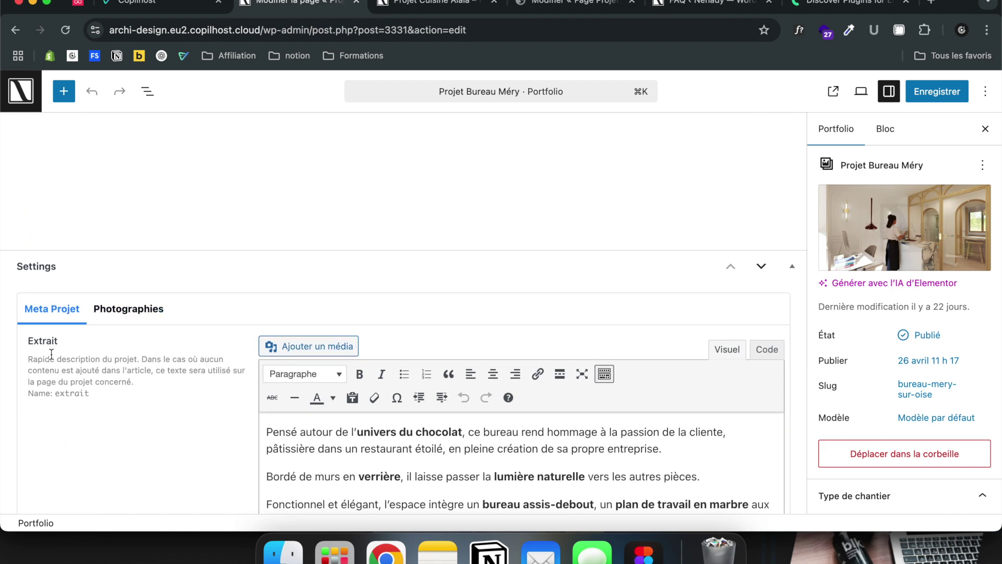
{"action": "scroll", "coordinate": [51, 354], "scroll_direction": "up", "scroll_amount": 3}
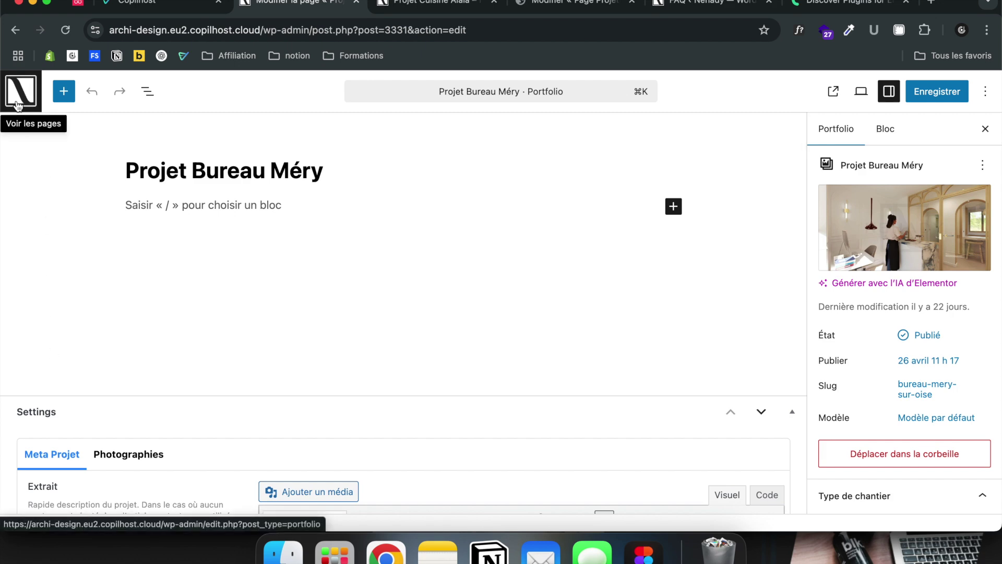
{"action": "scroll", "coordinate": [124, 271], "scroll_direction": "down", "scroll_amount": 10}
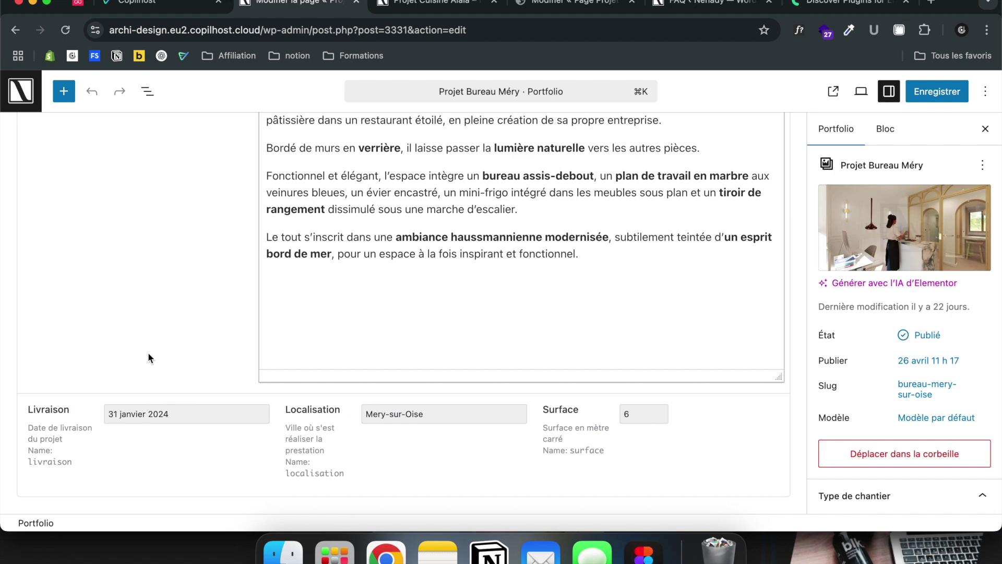
{"action": "scroll", "coordinate": [148, 358], "scroll_direction": "up", "scroll_amount": 15}
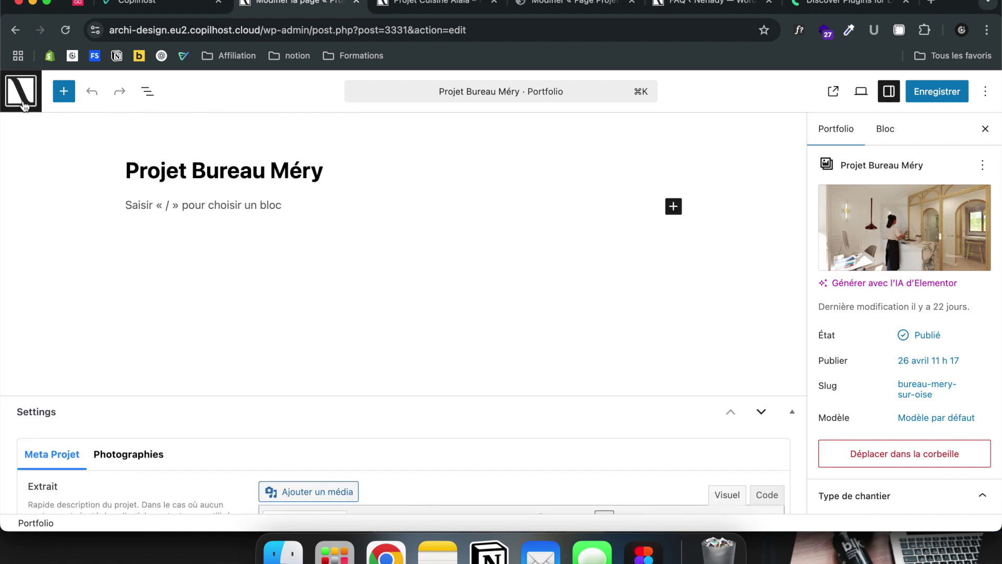
{"action": "left_click", "coordinate": [23, 102]}
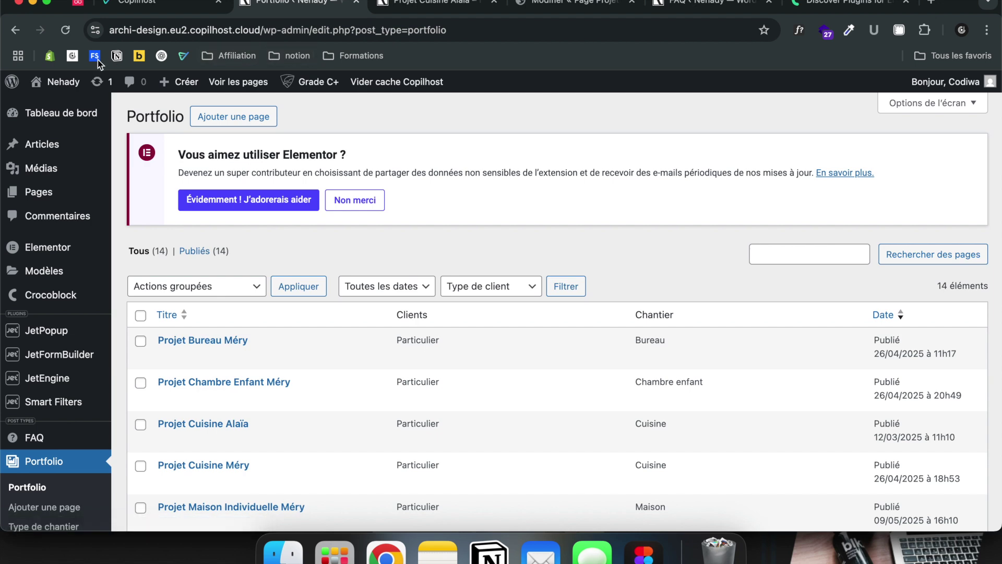
- View the project details on the live Projet Cuisine Alaïa page and its listing on the public Portfolio page
{"action": "left_click", "coordinate": [423, 3]}
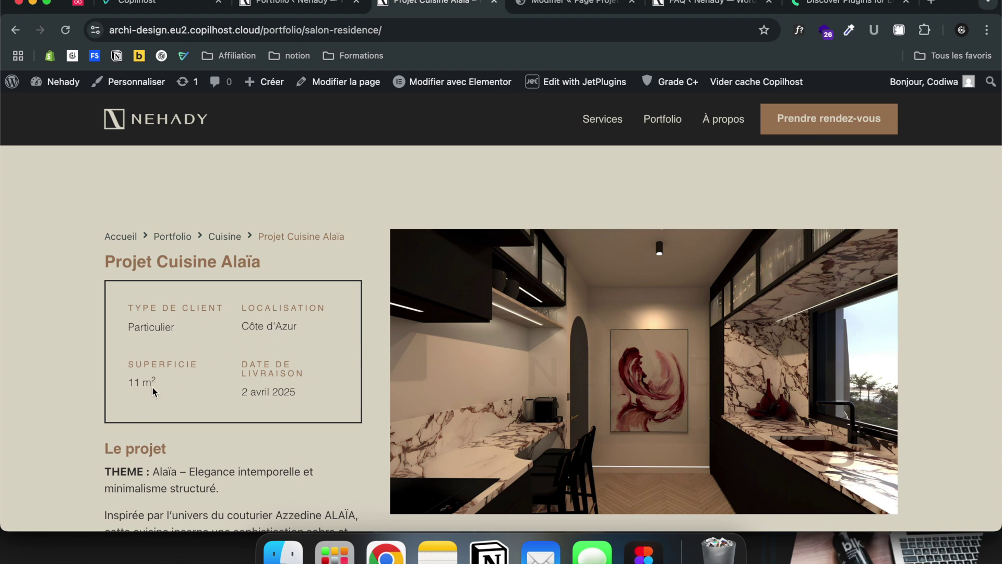
{"action": "scroll", "coordinate": [152, 387], "scroll_direction": "down", "scroll_amount": 1}
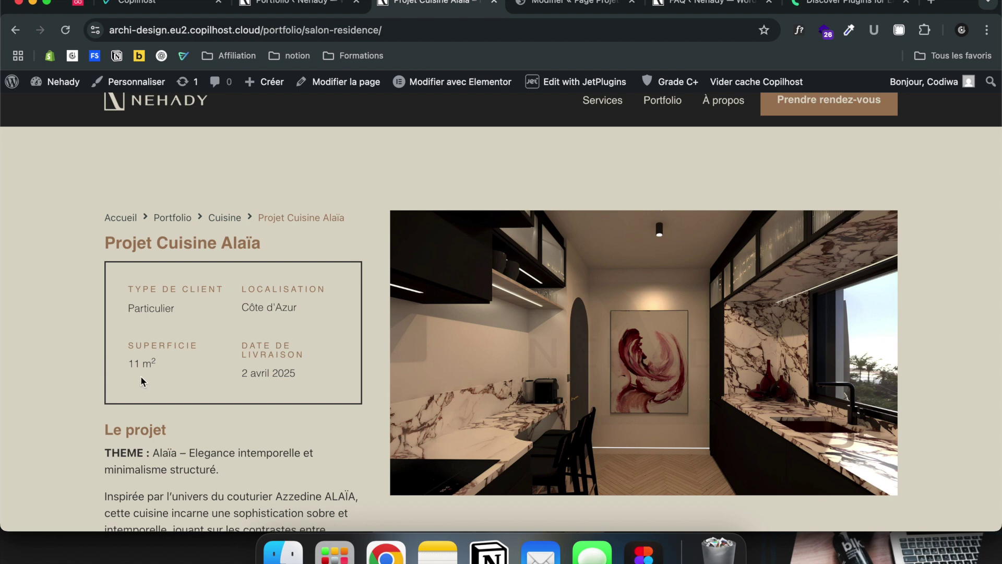
{"action": "left_click", "coordinate": [16, 29]}
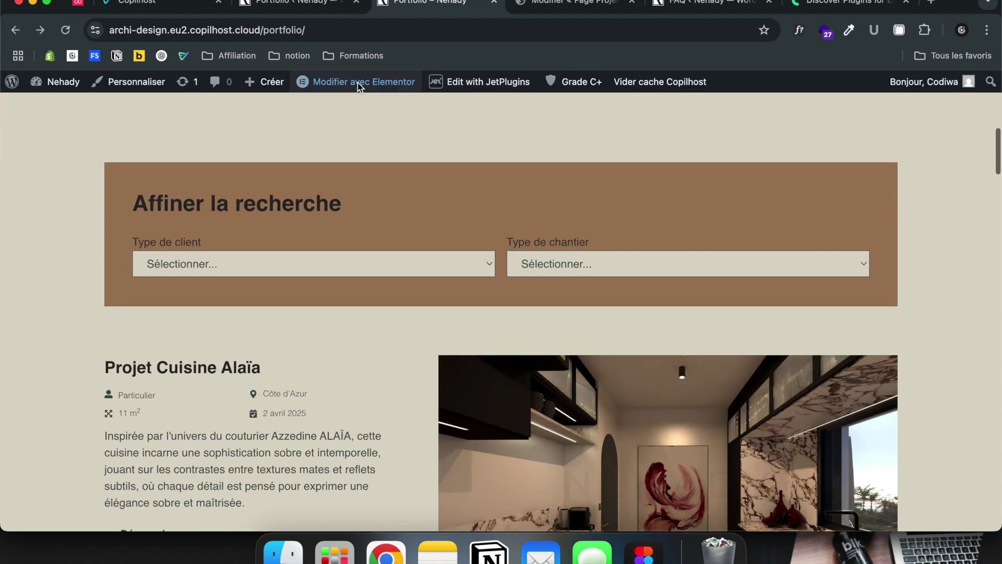
{"action": "scroll", "coordinate": [290, 391], "scroll_direction": "down", "scroll_amount": 2}
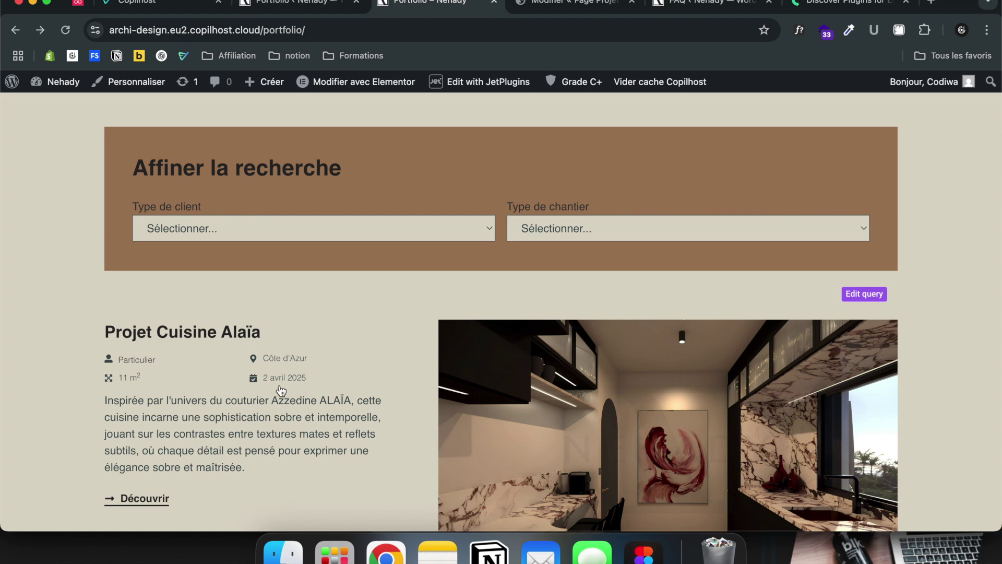
- Return to the admin Portfolio list, review its post type entries and show the Crocoblock submenu
{"action": "left_click", "coordinate": [275, 2]}
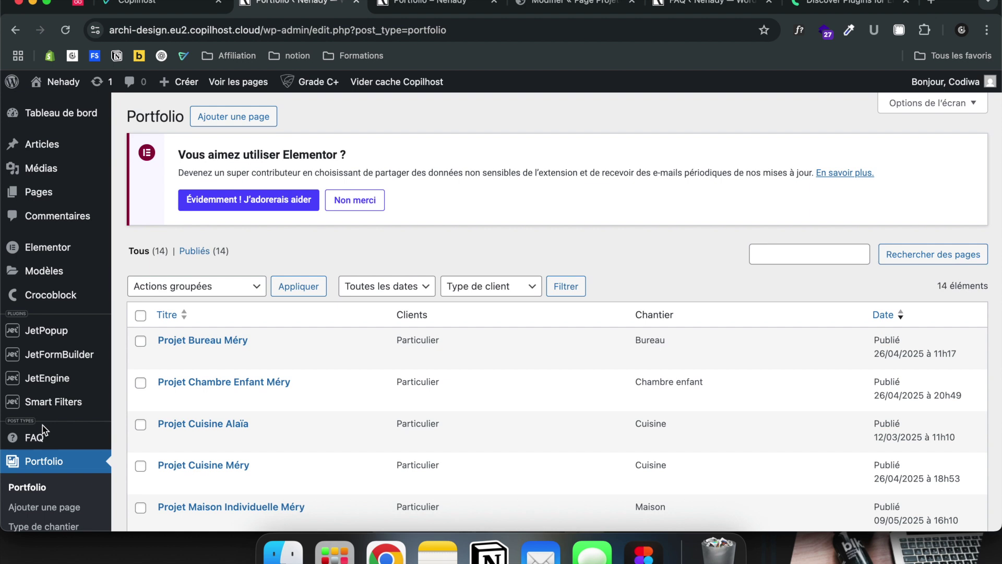
{"action": "scroll", "coordinate": [45, 470], "scroll_direction": "down", "scroll_amount": 3}
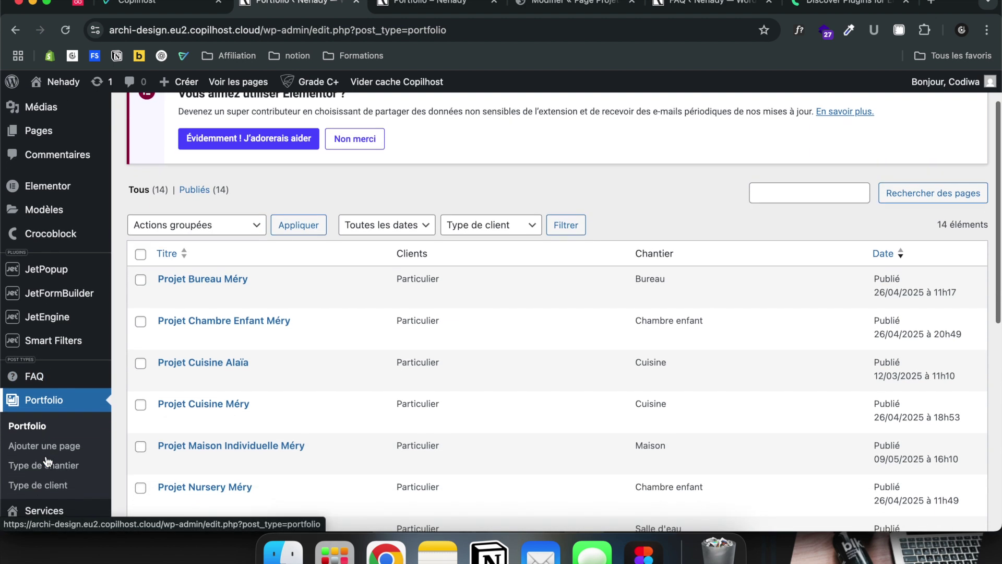
{"action": "scroll", "coordinate": [47, 463], "scroll_direction": "down", "scroll_amount": 1}
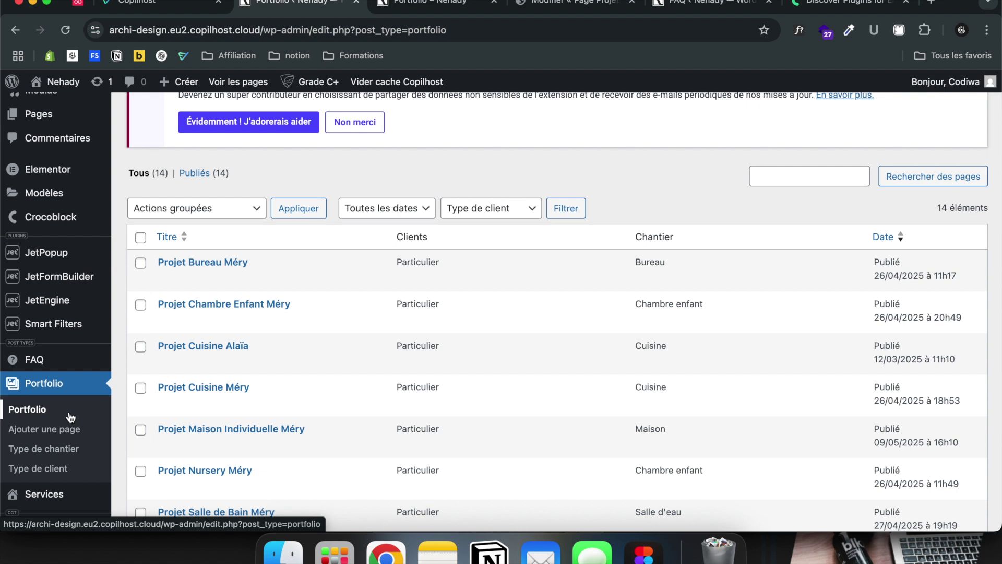
{"action": "mouse_move", "coordinate": [70, 226]}
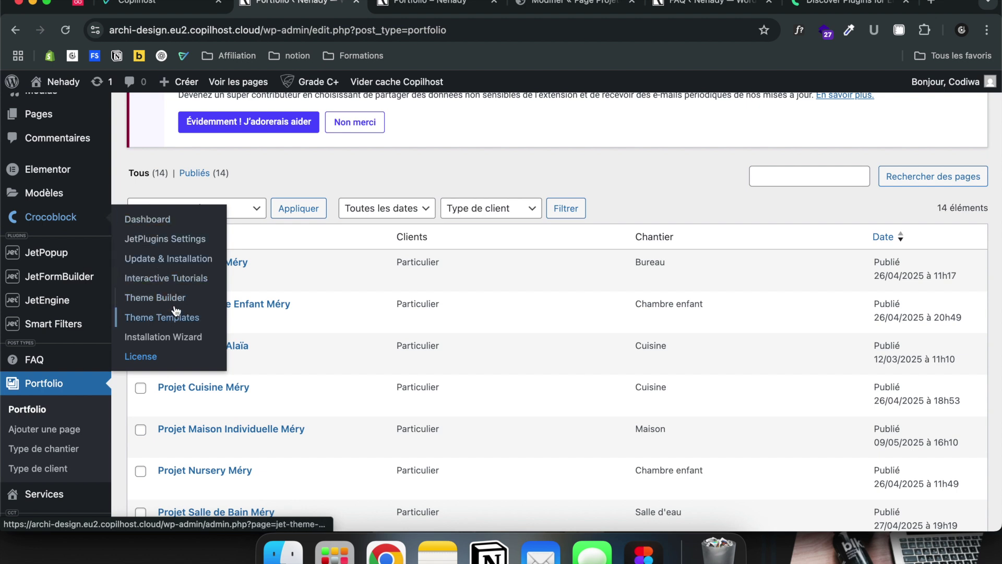
- View Elementor's theme builder, Constructeur de thème, and return to the Portfolio list
{"action": "mouse_move", "coordinate": [63, 196]}
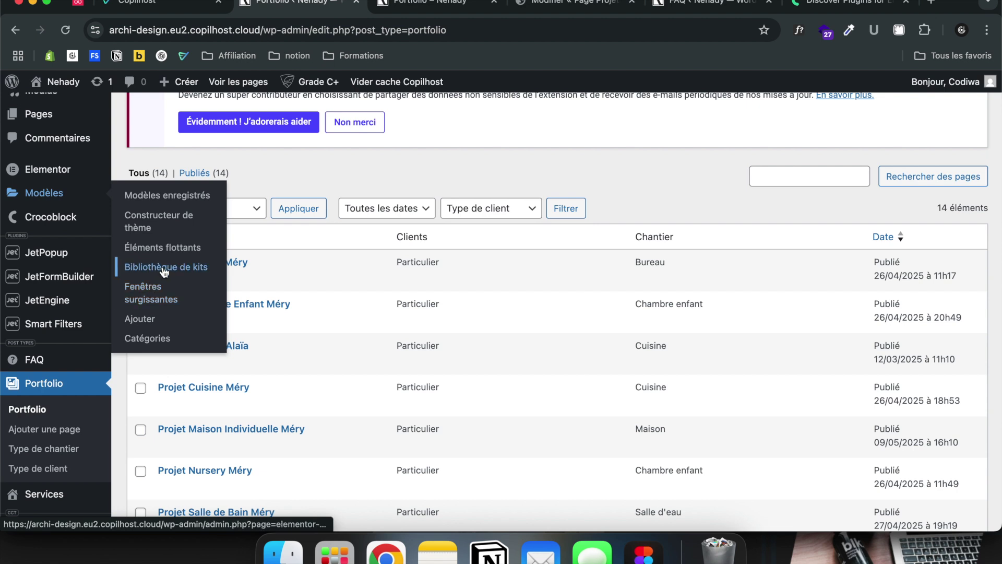
{"action": "left_click", "coordinate": [153, 221]}
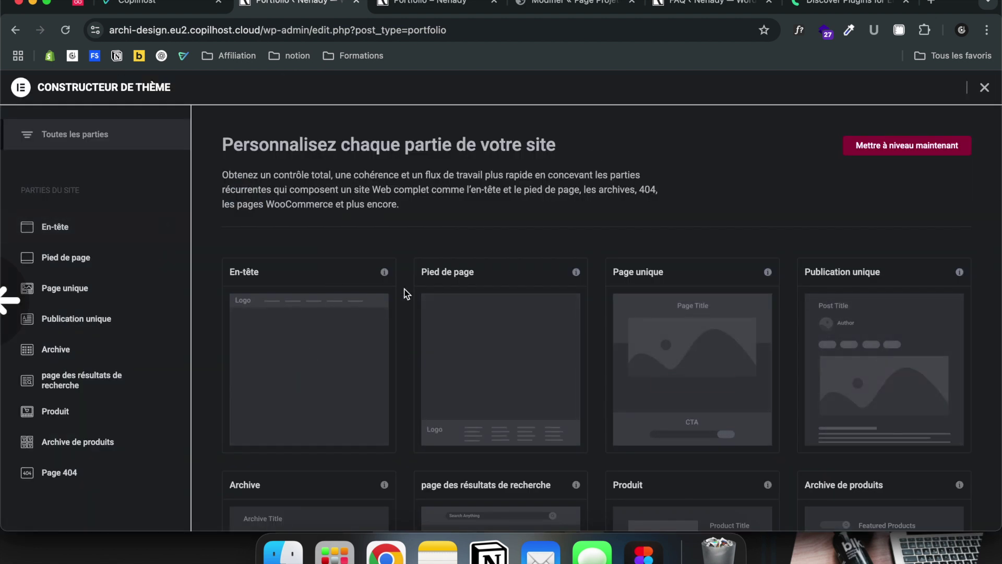
{"action": "key", "text": "super+bracketleft"}
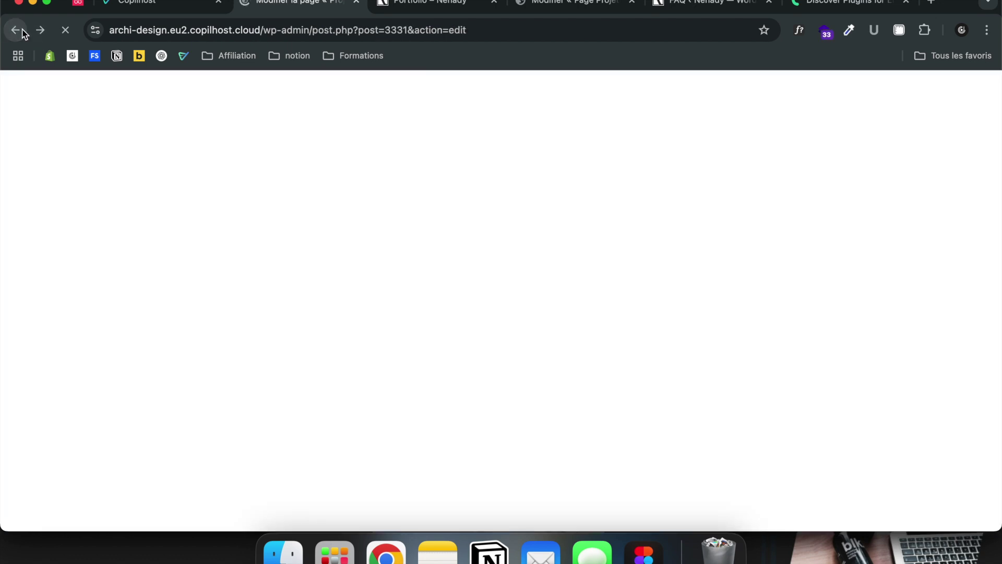
{"action": "left_click", "coordinate": [15, 30]}
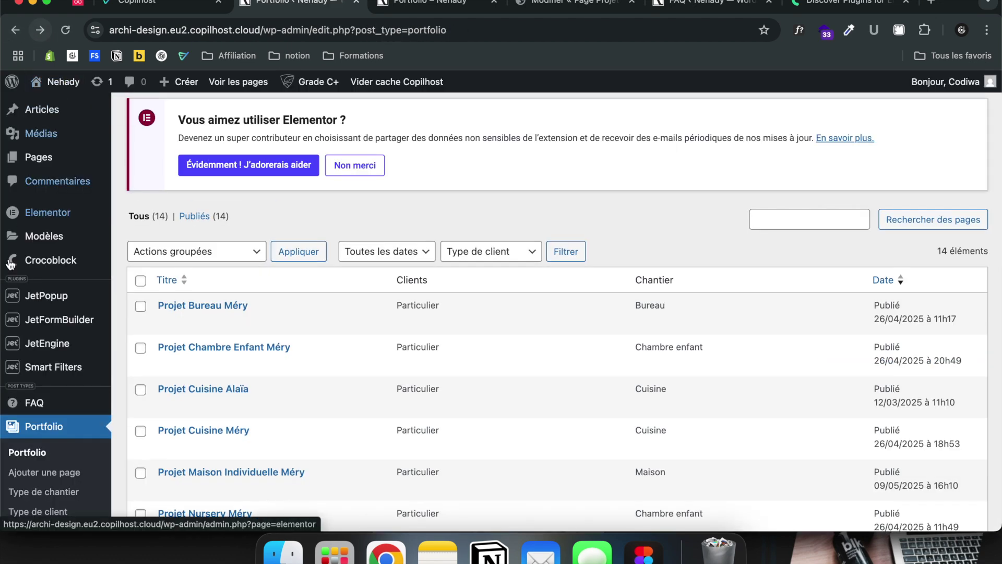
- Open the Crocoblock Theme Builder and examine its tree of site, archive and single template nodes
{"action": "mouse_move", "coordinate": [47, 268]}
{"action": "left_click", "coordinate": [173, 347]}
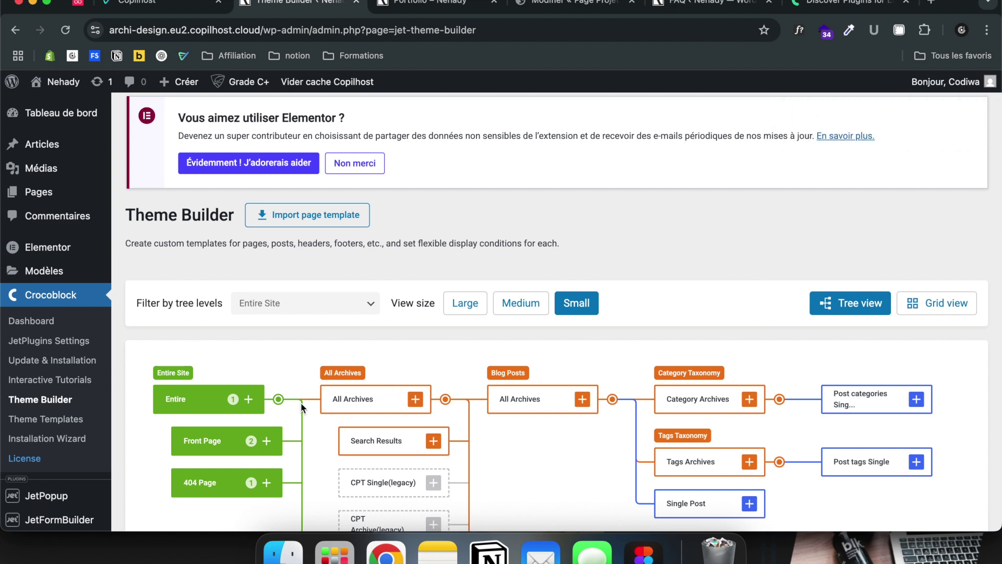
{"action": "scroll", "coordinate": [301, 405], "scroll_direction": "down", "scroll_amount": 2}
{"action": "scroll", "coordinate": [301, 403], "scroll_direction": "down", "scroll_amount": 4}
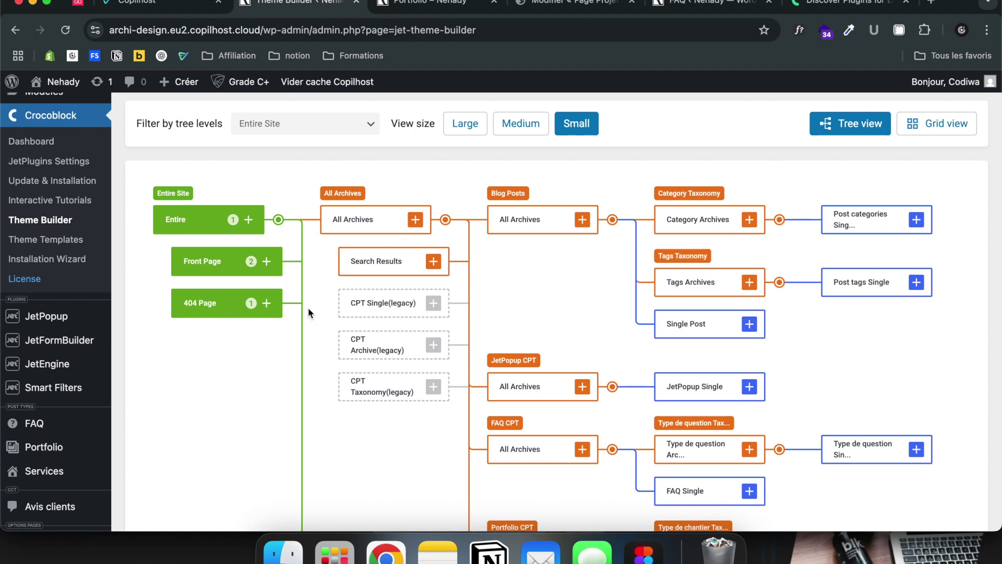
{"action": "scroll", "coordinate": [308, 308], "scroll_direction": "down", "scroll_amount": 1}
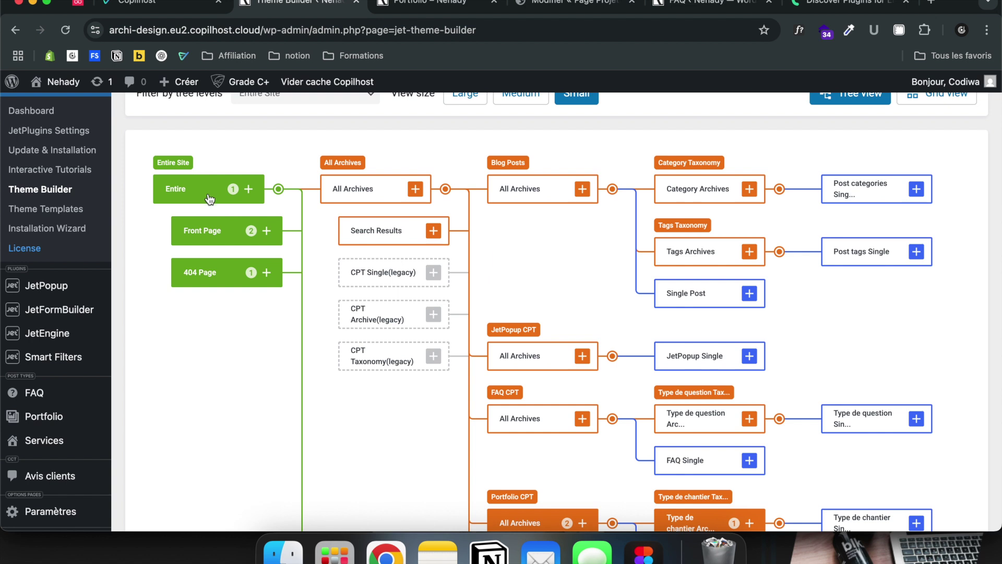
- Inspect the 404 Page node's template and its visibility conditions, and return to the tree view without changes
{"action": "left_click", "coordinate": [224, 282]}
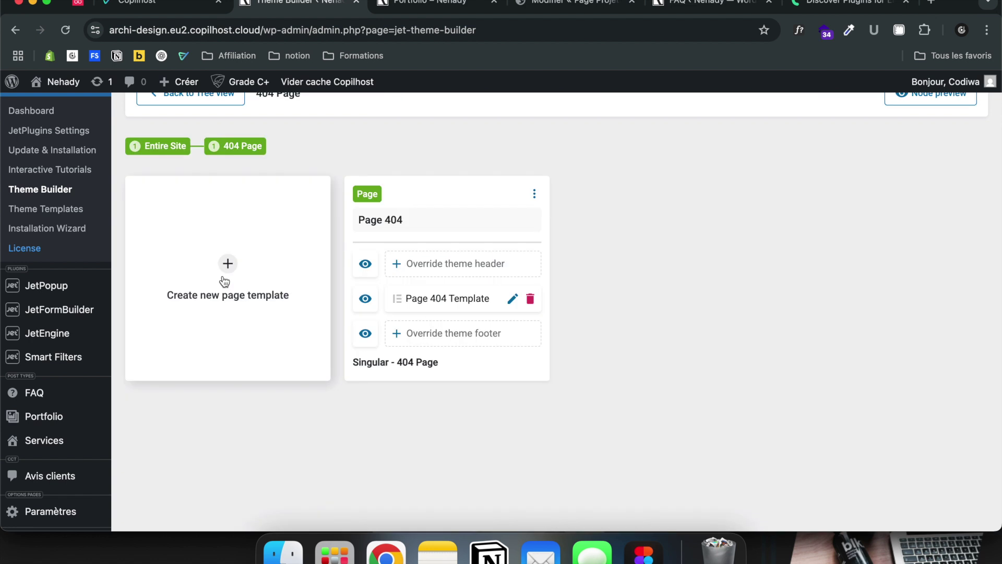
{"action": "scroll", "coordinate": [409, 278], "scroll_direction": "up", "scroll_amount": 1}
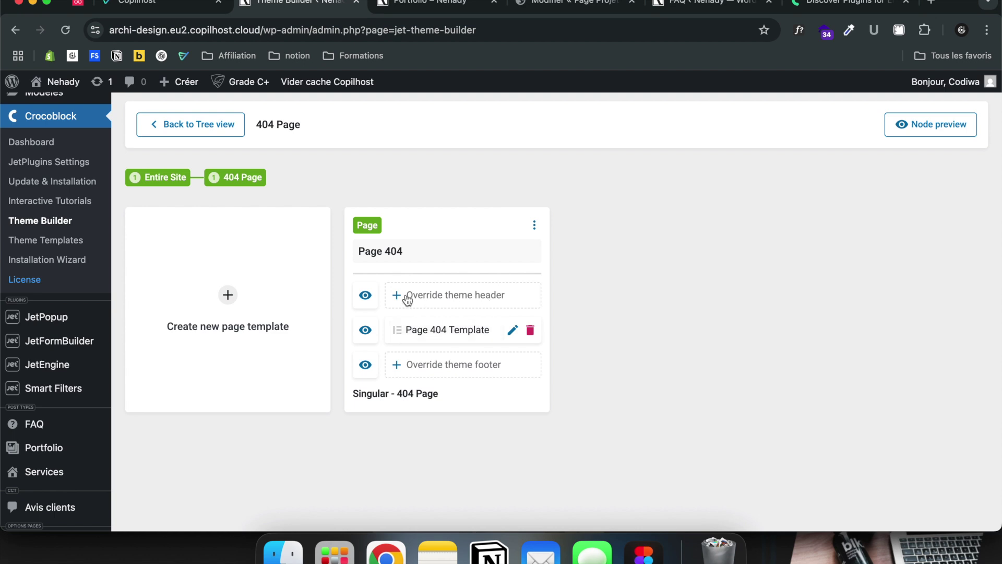
{"action": "left_click", "coordinate": [409, 394]}
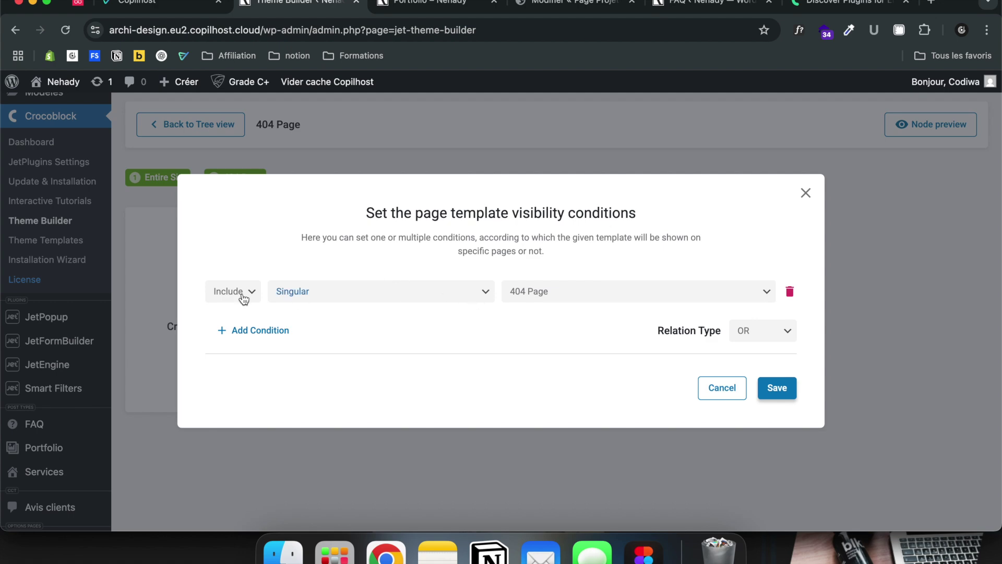
{"action": "left_click", "coordinate": [806, 193]}
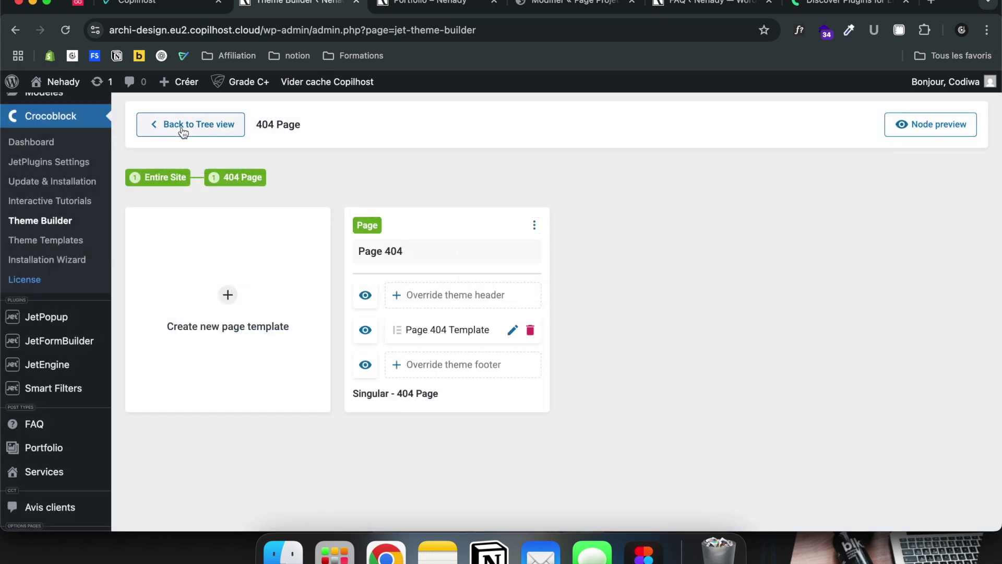
{"action": "left_click", "coordinate": [182, 132]}
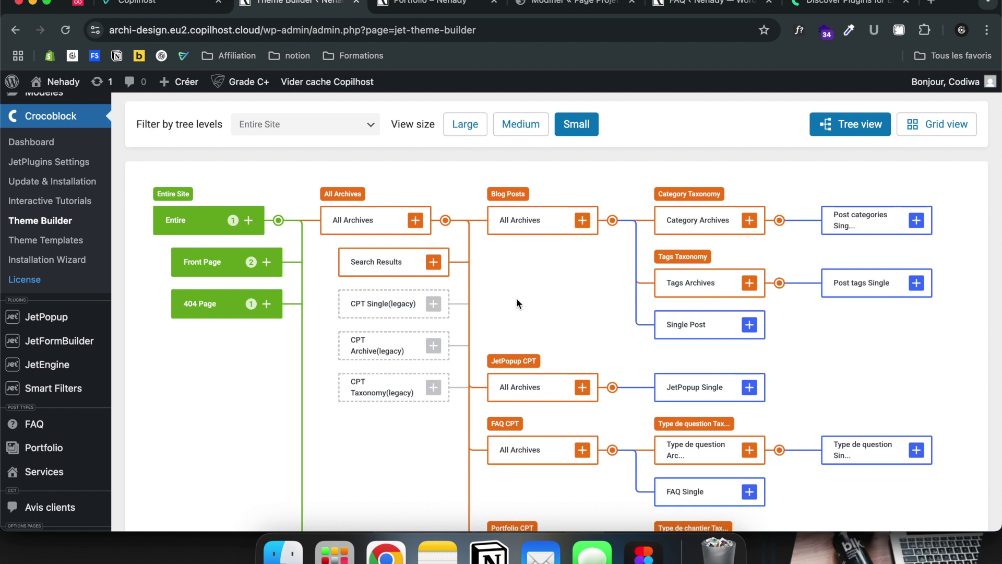
- Open the Portfolio CPT All Archives node and review its Page Portfolio Ordinateur and Page Portfolio Mobile templates
{"action": "scroll", "coordinate": [516, 297], "scroll_direction": "down", "scroll_amount": 1}
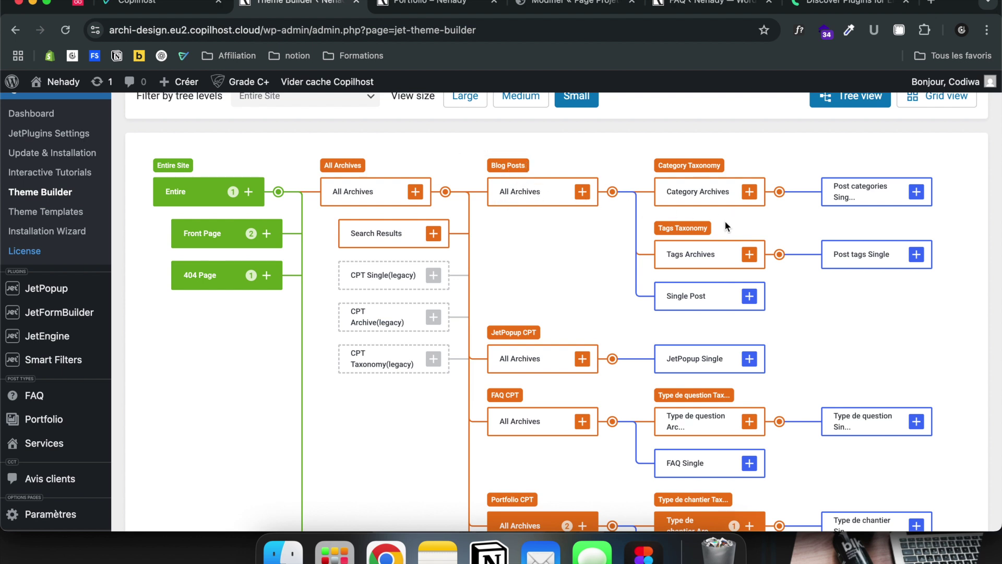
{"action": "scroll", "coordinate": [556, 342], "scroll_direction": "down", "scroll_amount": 5}
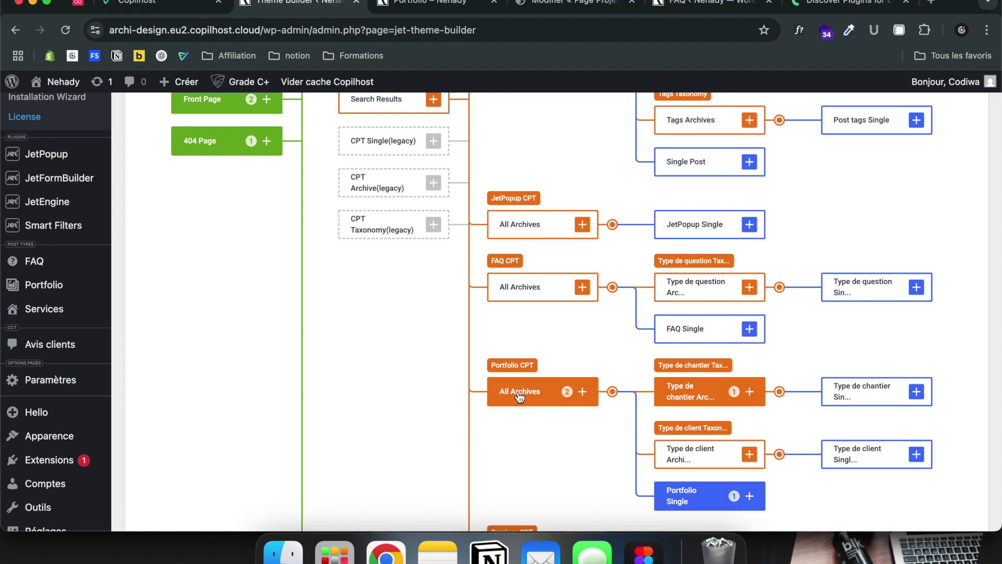
{"action": "left_click", "coordinate": [520, 396]}
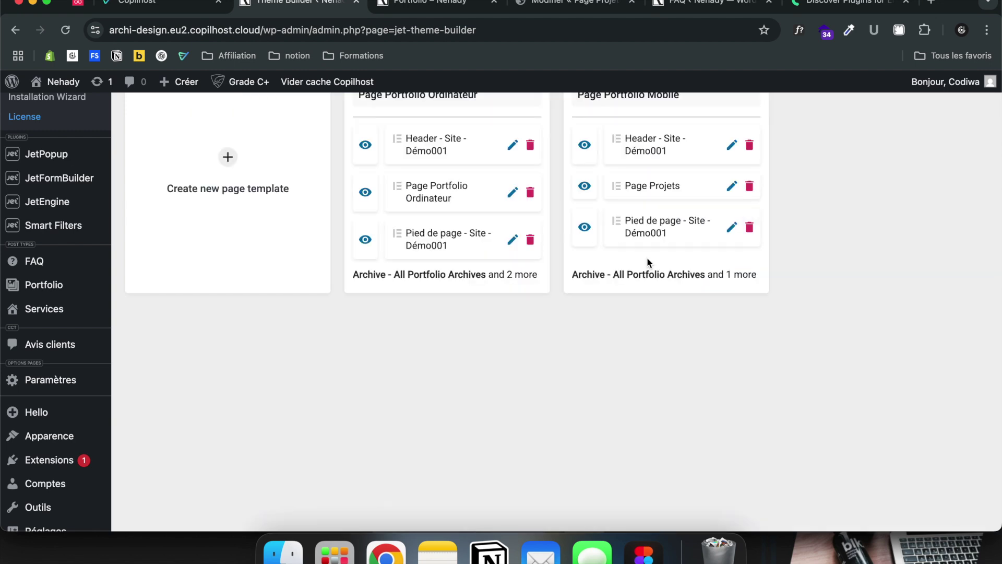
{"action": "scroll", "coordinate": [622, 211], "scroll_direction": "up", "scroll_amount": 2}
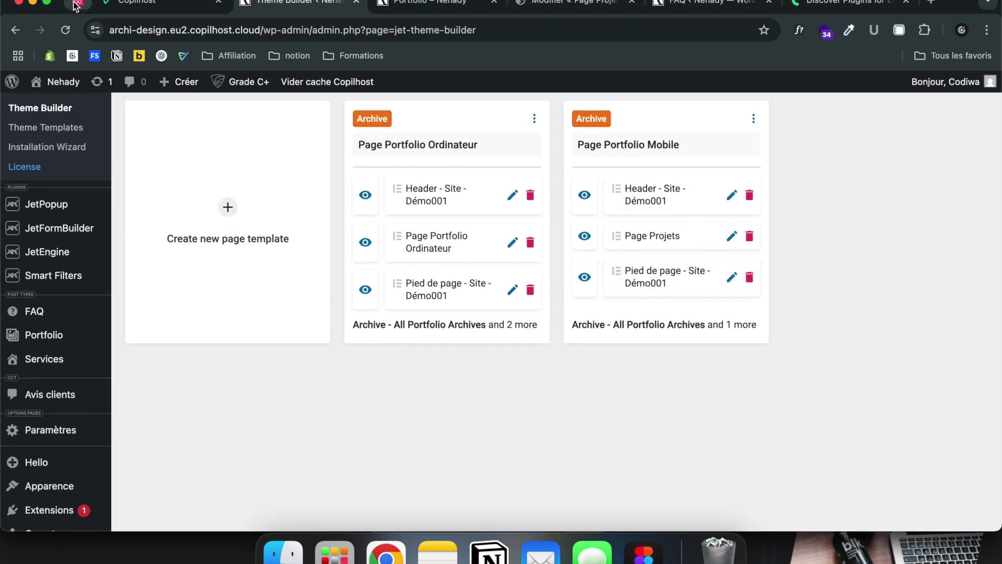
- Reopen the Crocoblock Theme Builder and review the Portfolio Single, Services CPT and Singular Page nodes in the tree
{"action": "left_click", "coordinate": [13, 31]}
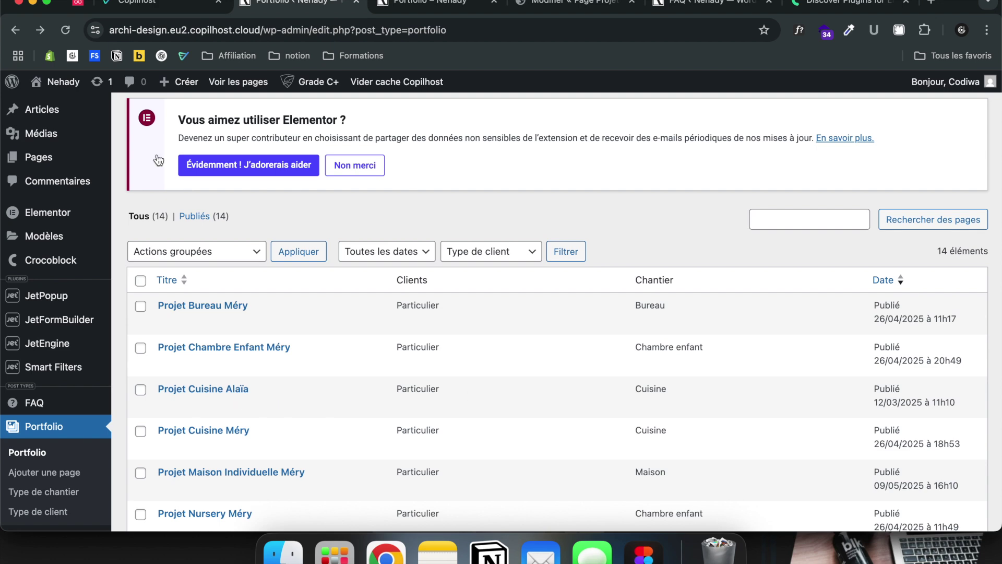
{"action": "mouse_move", "coordinate": [58, 260]}
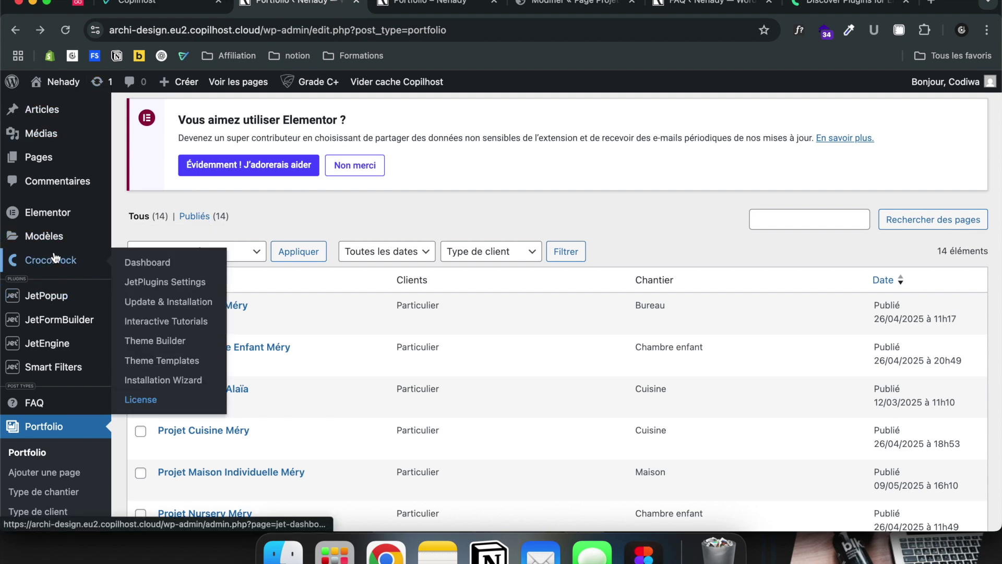
{"action": "left_click", "coordinate": [155, 346]}
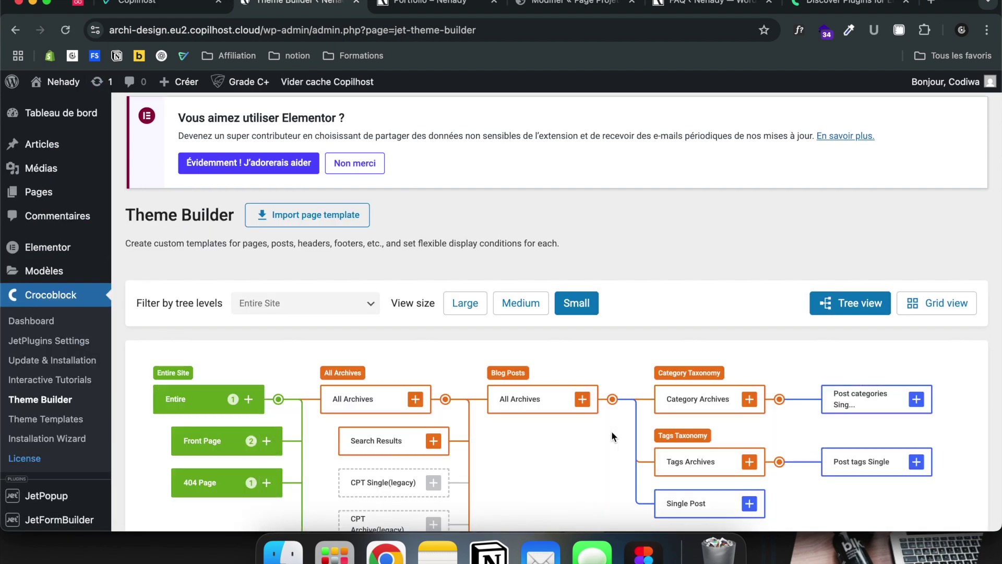
{"action": "scroll", "coordinate": [612, 431], "scroll_direction": "down", "scroll_amount": 4}
{"action": "scroll", "coordinate": [612, 431], "scroll_direction": "down", "scroll_amount": 10}
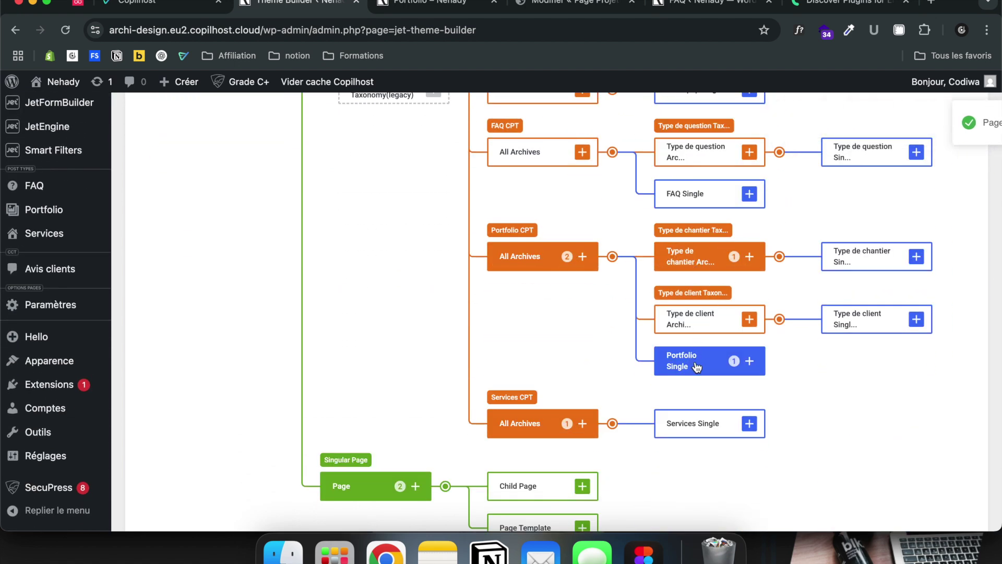
{"action": "scroll", "coordinate": [470, 436], "scroll_direction": "down", "scroll_amount": 3}
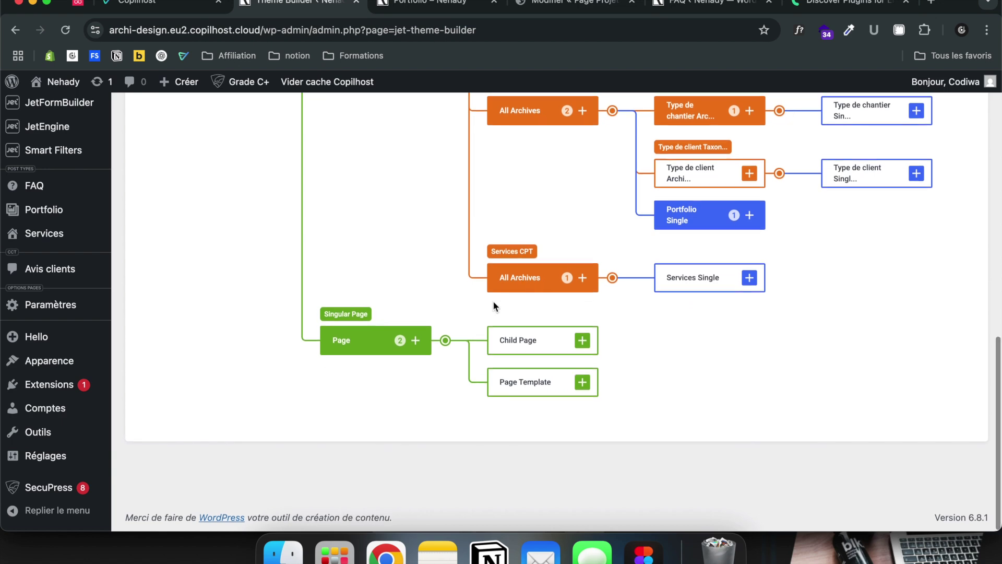
{"action": "scroll", "coordinate": [435, 338], "scroll_direction": "up", "scroll_amount": 15}
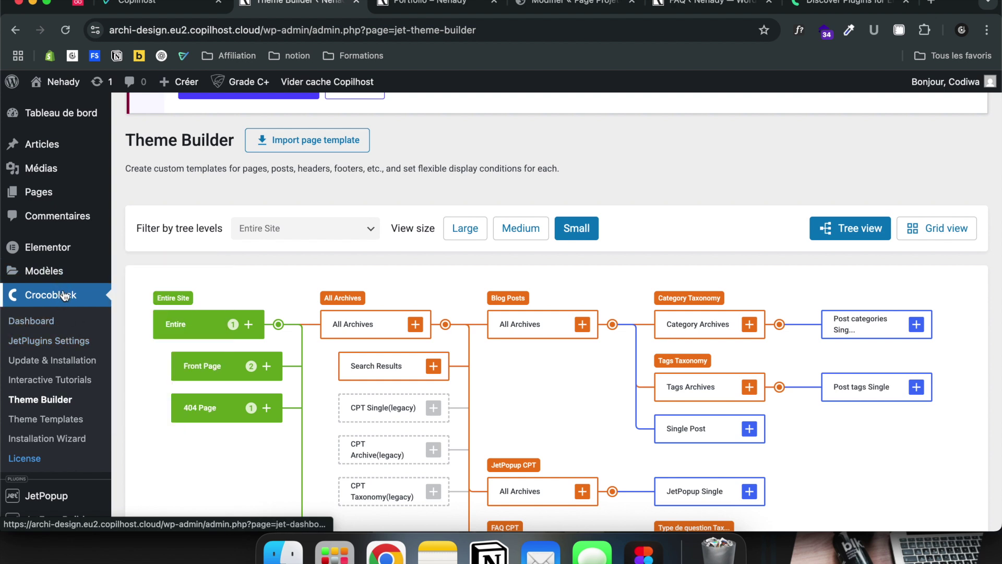
- Open JetEngine's Options Pages list and bring up the site's Paramètres page with its Contact fields
{"action": "scroll", "coordinate": [41, 272], "scroll_direction": "down", "scroll_amount": 4}
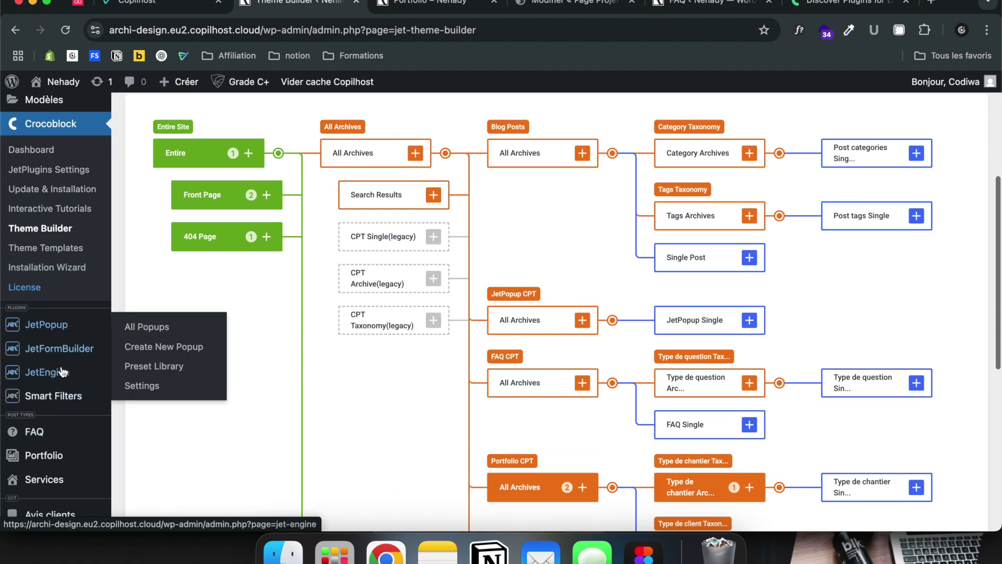
{"action": "mouse_move", "coordinate": [47, 372]}
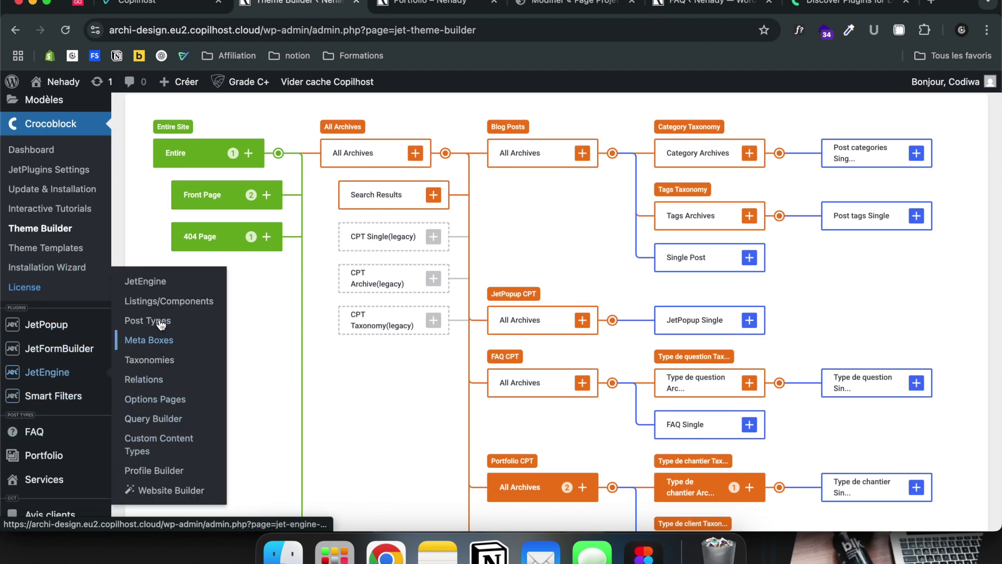
{"action": "left_click", "coordinate": [161, 401]}
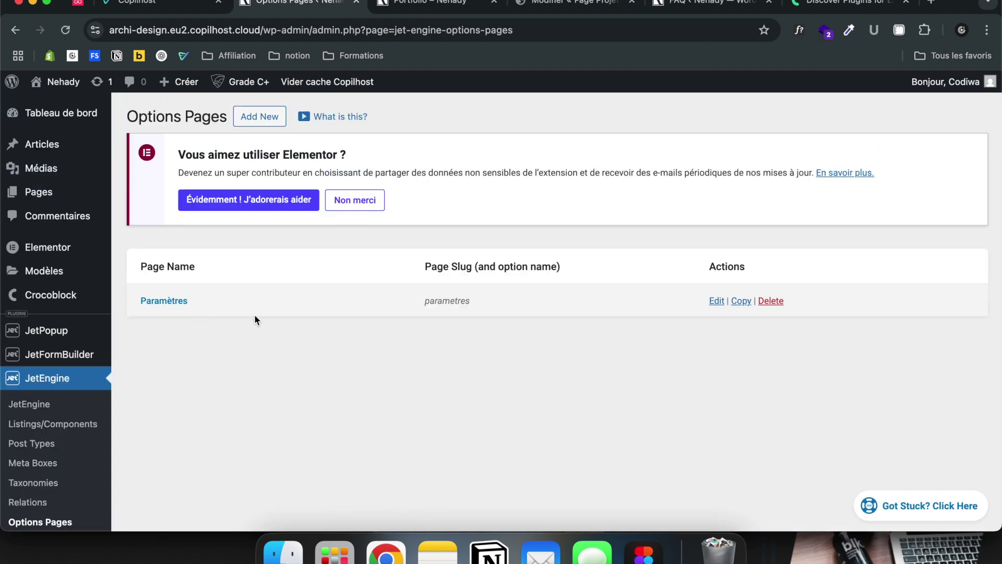
{"action": "scroll", "coordinate": [255, 314], "scroll_direction": "down", "scroll_amount": 3}
{"action": "left_click", "coordinate": [164, 195]}
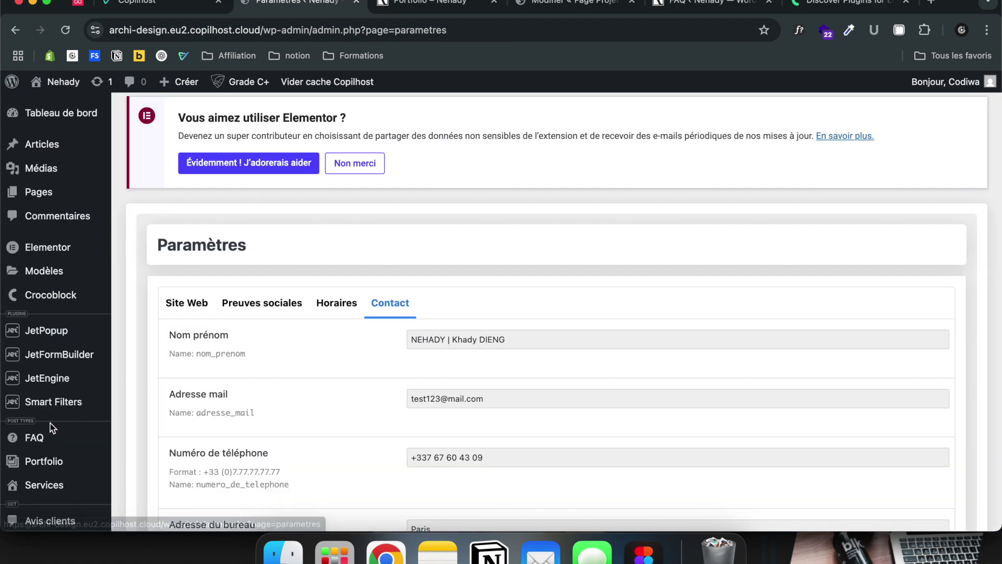
- Switch to the live site, open the Nehady homepage and go down to its footer
{"action": "left_click", "coordinate": [428, 4]}
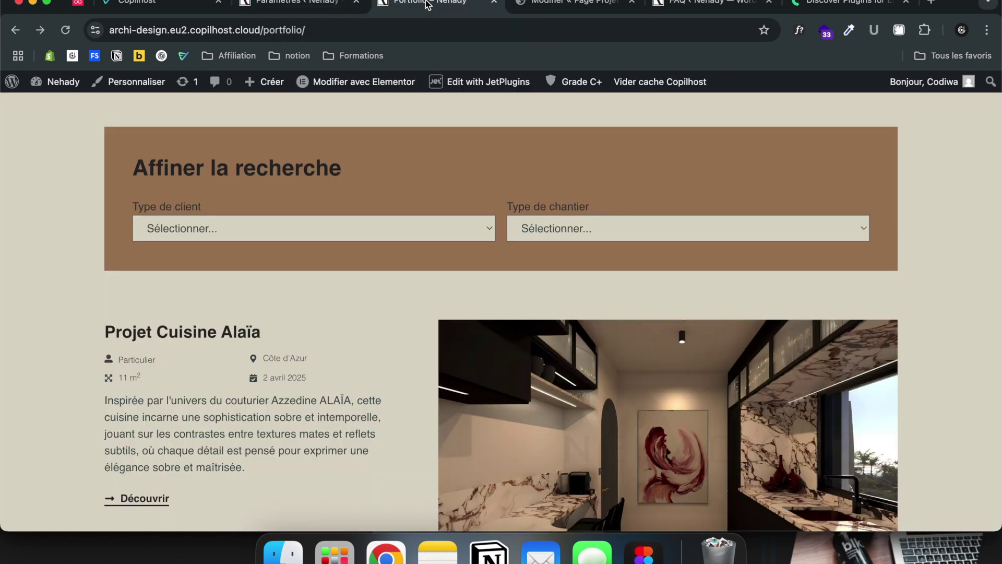
{"action": "scroll", "coordinate": [599, 119], "scroll_direction": "up", "scroll_amount": 10}
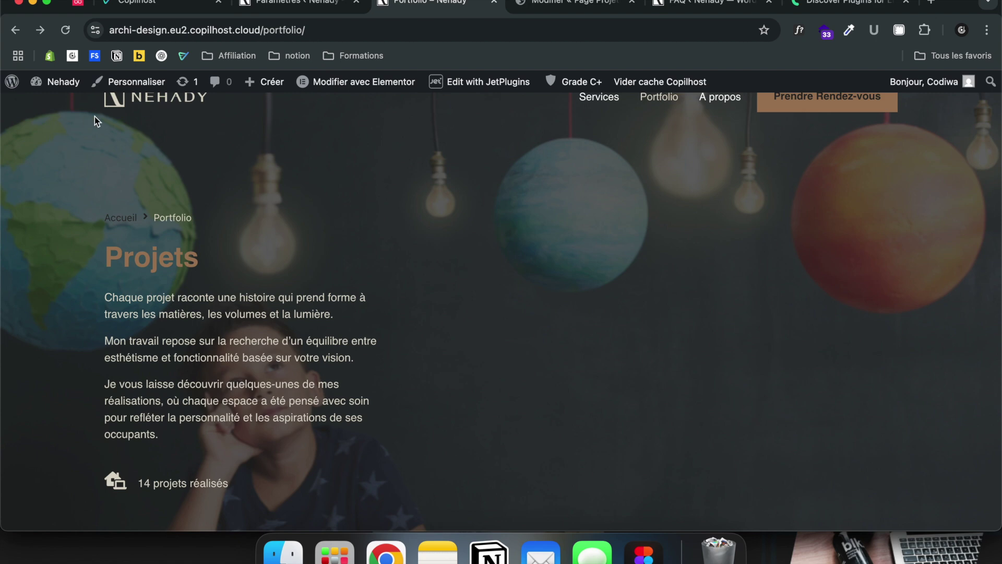
{"action": "left_click", "coordinate": [126, 103]}
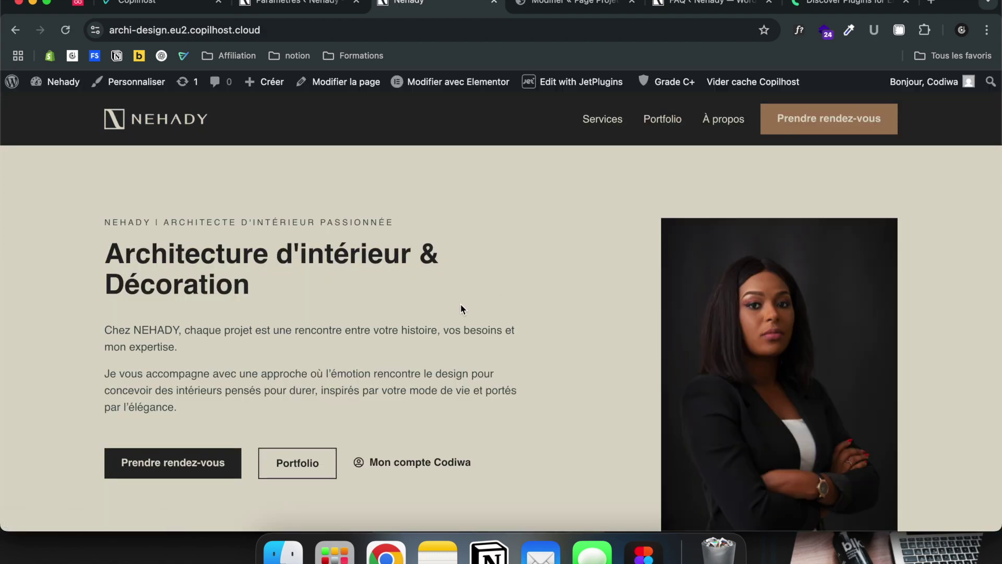
{"action": "scroll", "coordinate": [514, 356], "scroll_direction": "down", "scroll_amount": 7}
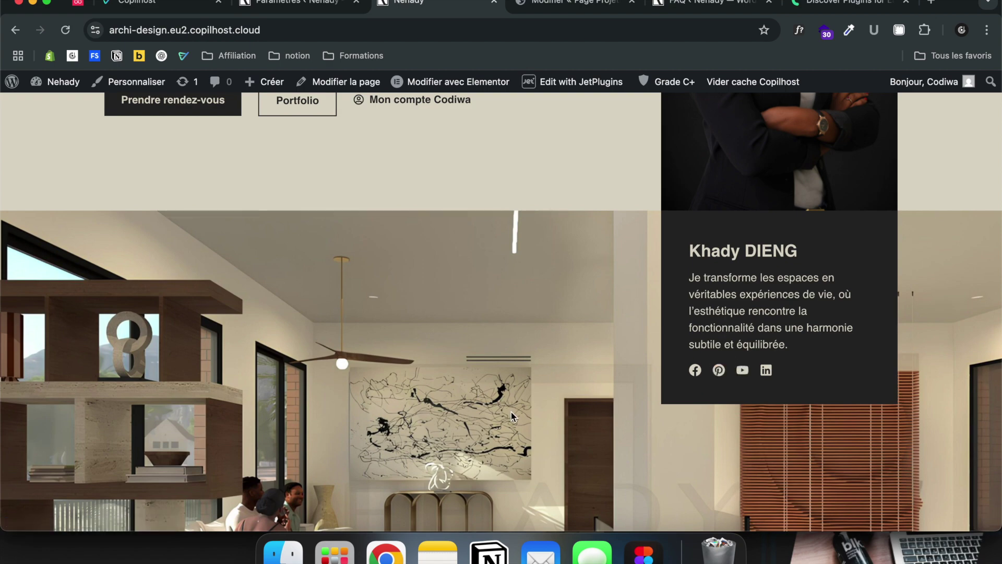
{"action": "scroll", "coordinate": [512, 412], "scroll_direction": "down", "scroll_amount": 20}
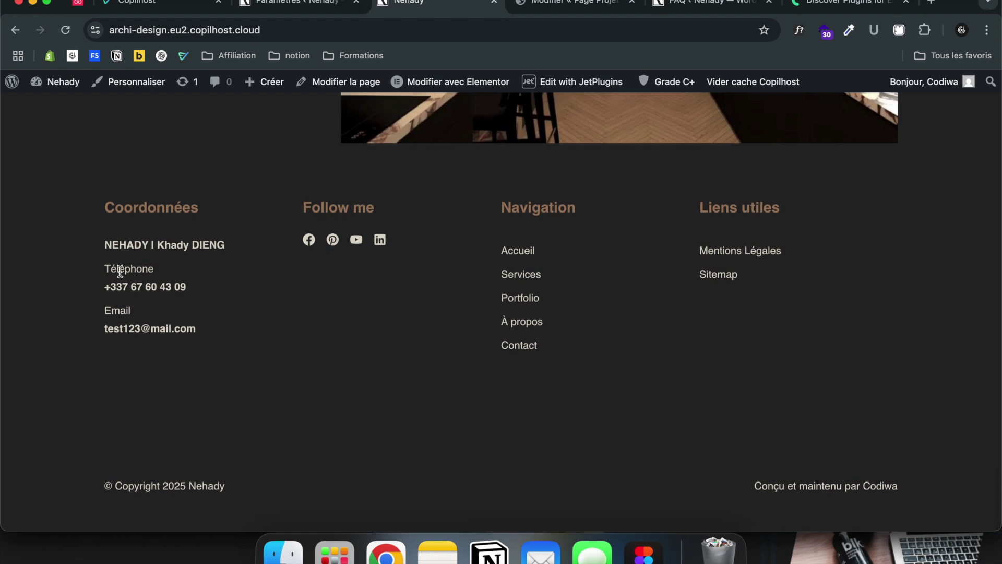
- Examine the footer's Coordonnées block, highlighting the contact name, and go back up the homepage toward the Services section
{"action": "left_click_drag", "start_coordinate": [107, 244], "coordinate": [177, 246]}
{"action": "left_click", "coordinate": [199, 248]}
{"action": "scroll", "coordinate": [239, 284], "scroll_direction": "up", "scroll_amount": 5}
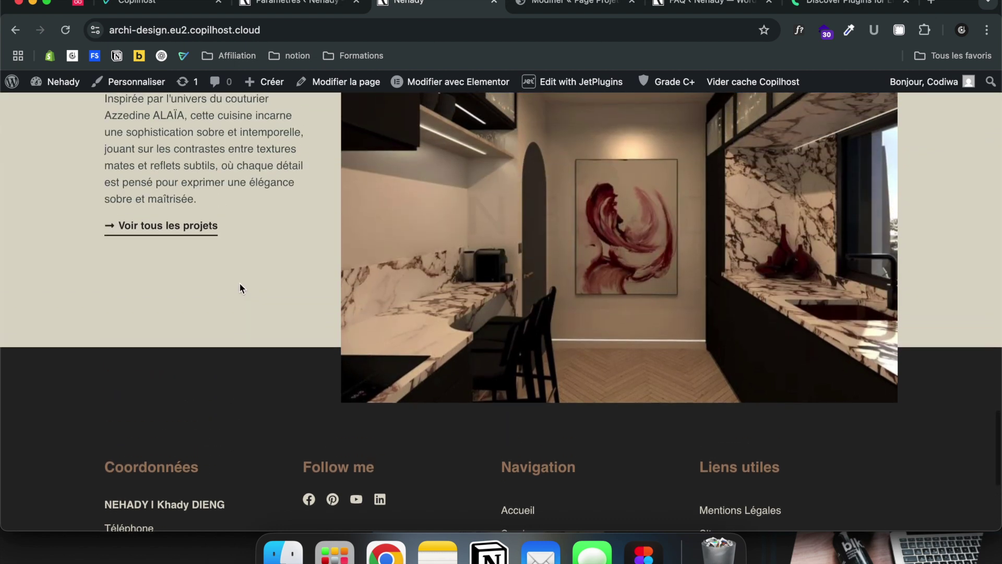
{"action": "scroll", "coordinate": [239, 283], "scroll_direction": "down", "scroll_amount": 1}
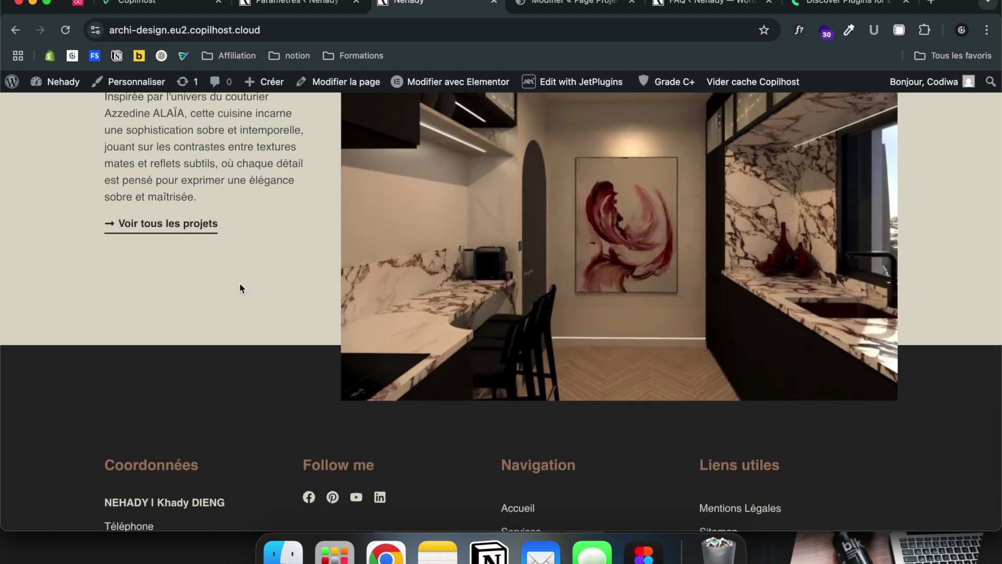
{"action": "scroll", "coordinate": [243, 447], "scroll_direction": "down", "scroll_amount": 2}
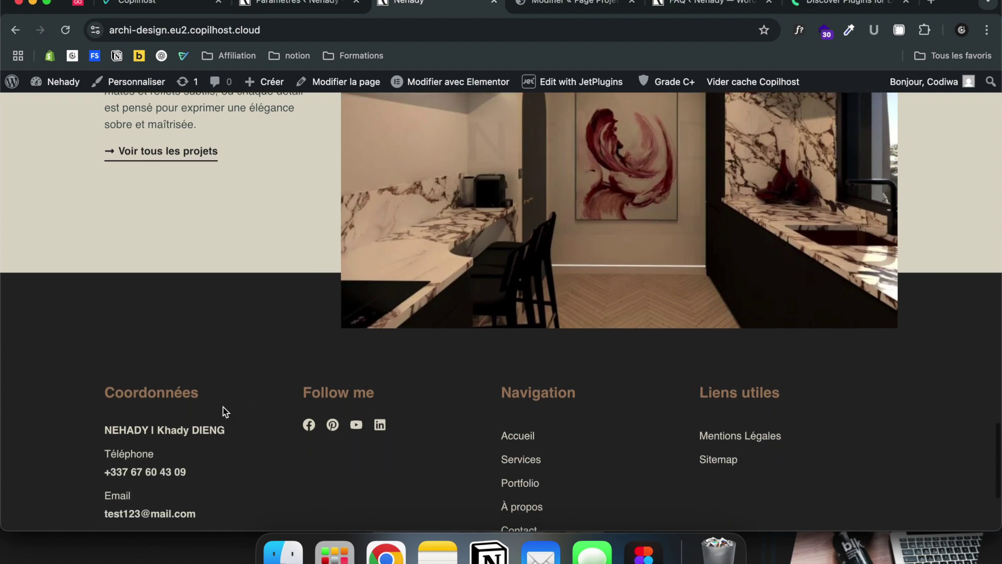
{"action": "scroll", "coordinate": [312, 386], "scroll_direction": "up", "scroll_amount": 20}
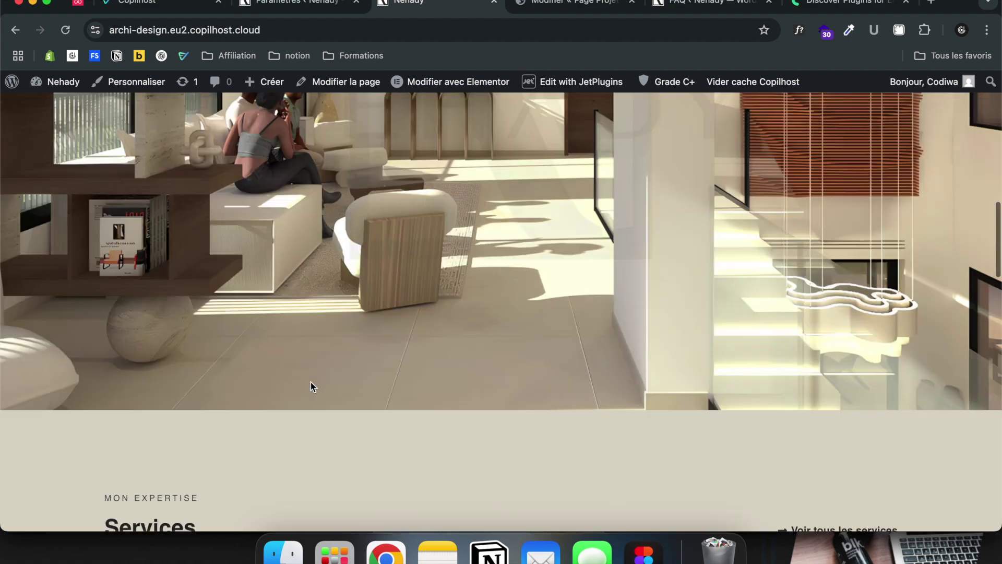
- Open the site's Contact page from the homepage and go down to the Infos de contact block
{"action": "scroll", "coordinate": [728, 269], "scroll_direction": "down", "scroll_amount": 10}
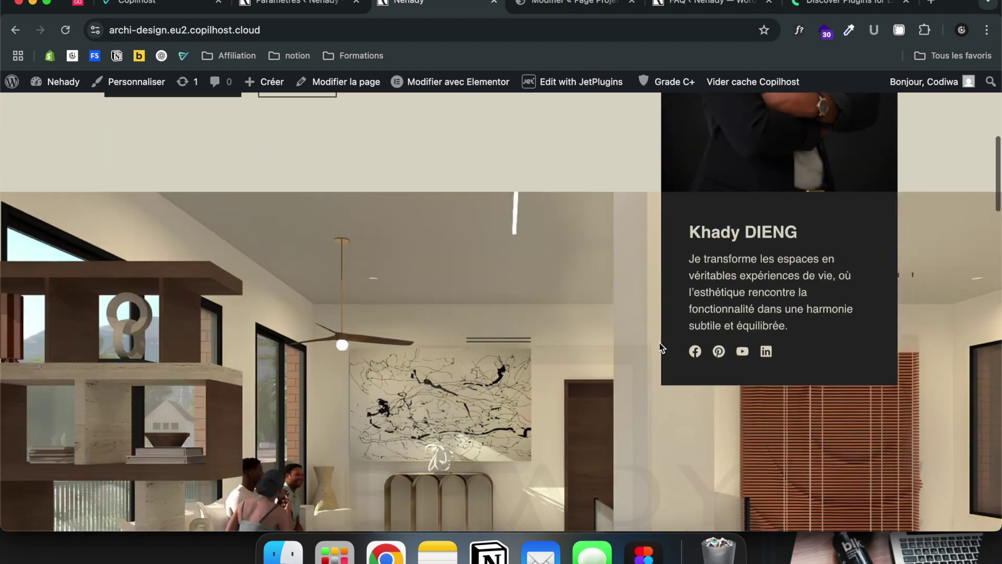
{"action": "scroll", "coordinate": [724, 386], "scroll_direction": "up", "scroll_amount": 10}
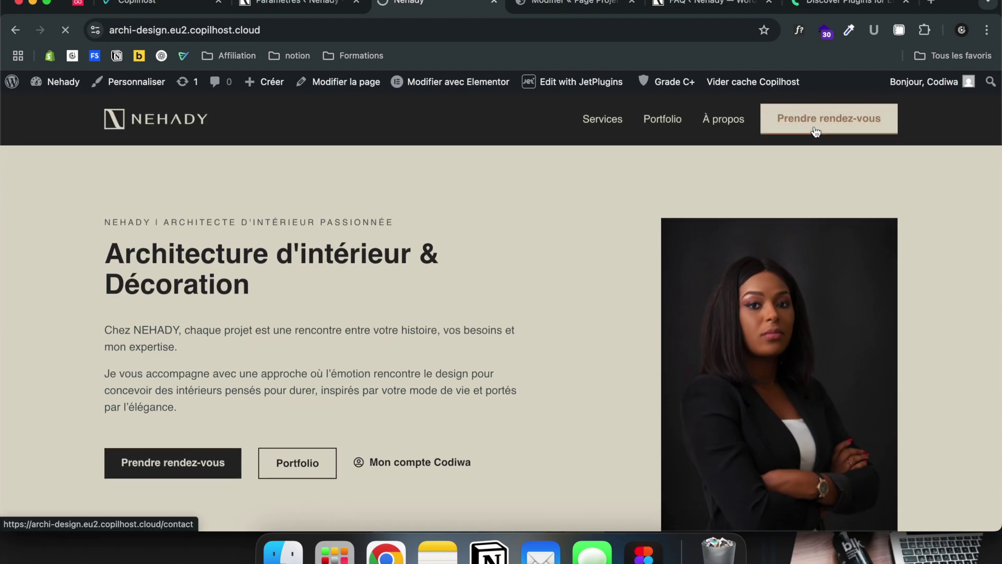
{"action": "left_click", "coordinate": [814, 134]}
{"action": "scroll", "coordinate": [449, 241], "scroll_direction": "down", "scroll_amount": 10}
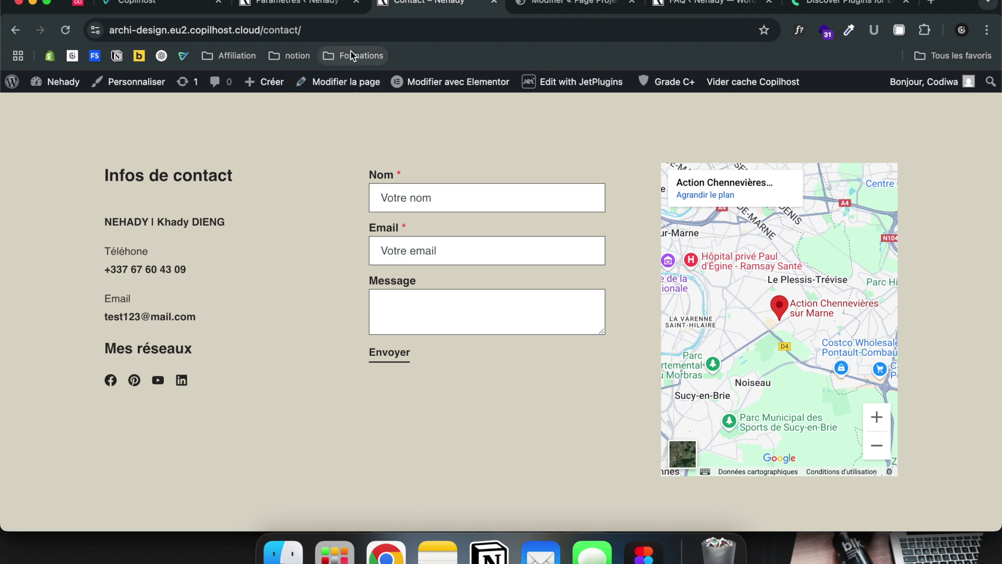
- In the Contact fields of the Paramètres options page, delete the digits from the Adresse mail value and save the options
{"action": "left_click", "coordinate": [312, 8]}
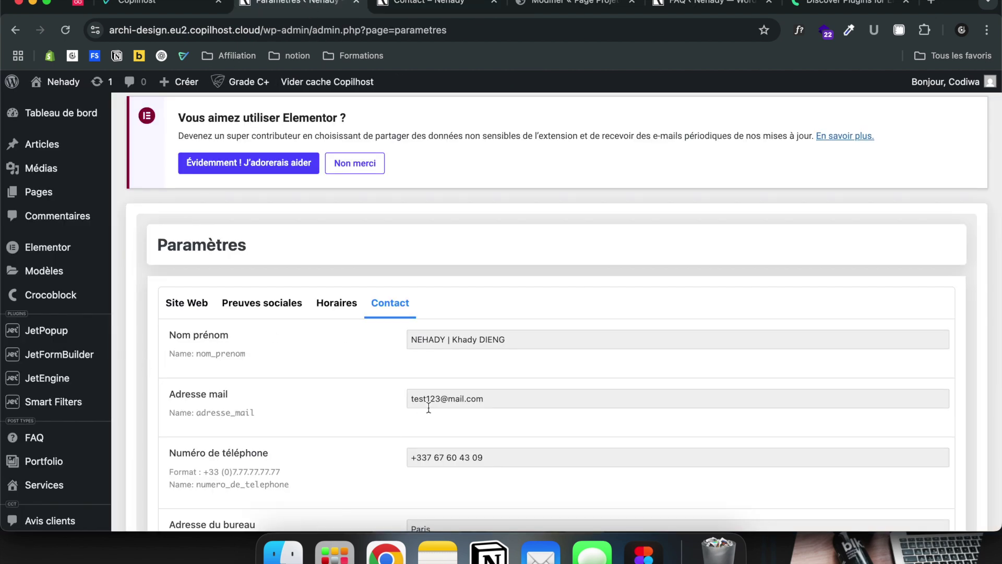
{"action": "scroll", "coordinate": [367, 410], "scroll_direction": "down", "scroll_amount": 5}
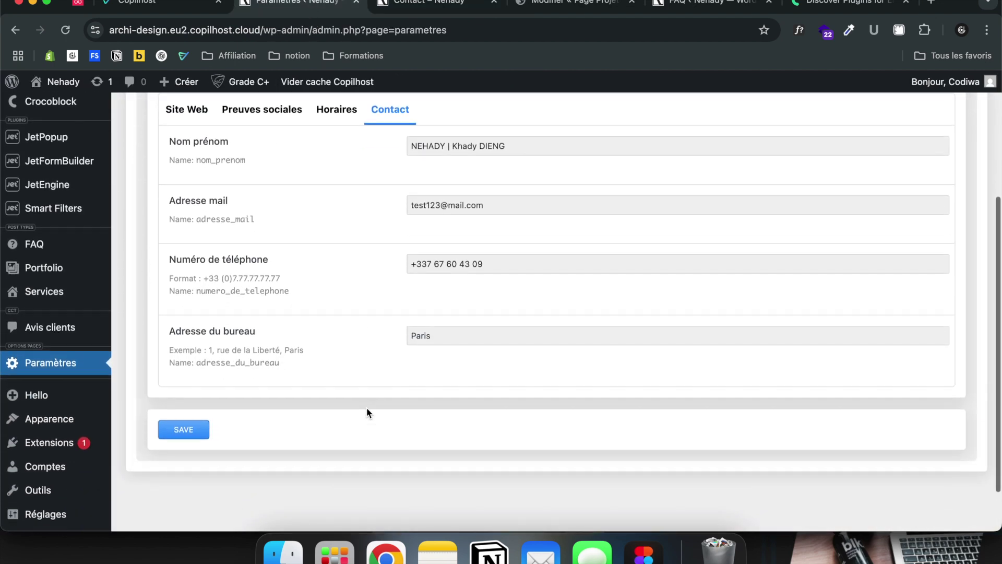
{"action": "scroll", "coordinate": [286, 342], "scroll_direction": "up", "scroll_amount": 1}
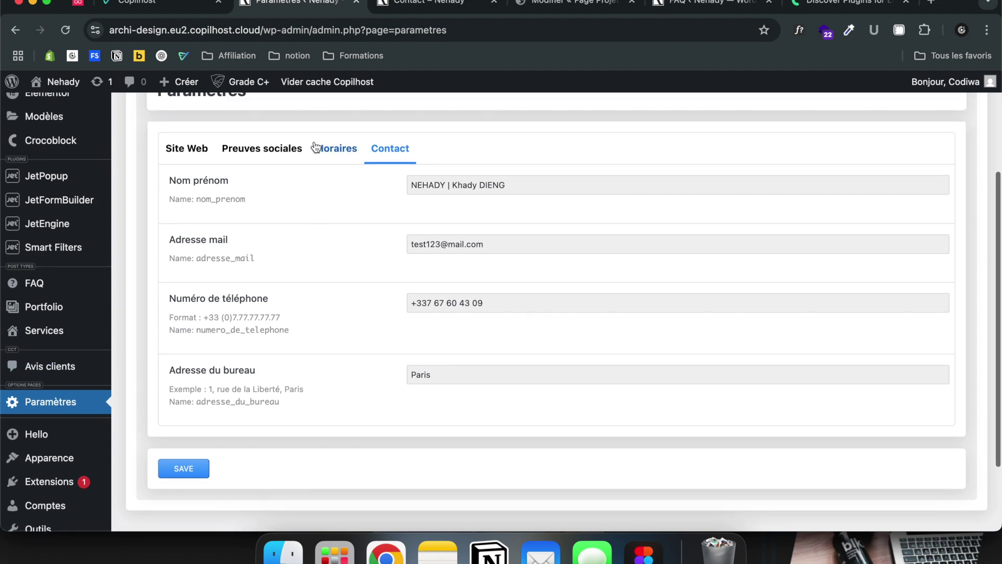
{"action": "left_click", "coordinate": [203, 156]}
{"action": "left_click", "coordinate": [384, 148]}
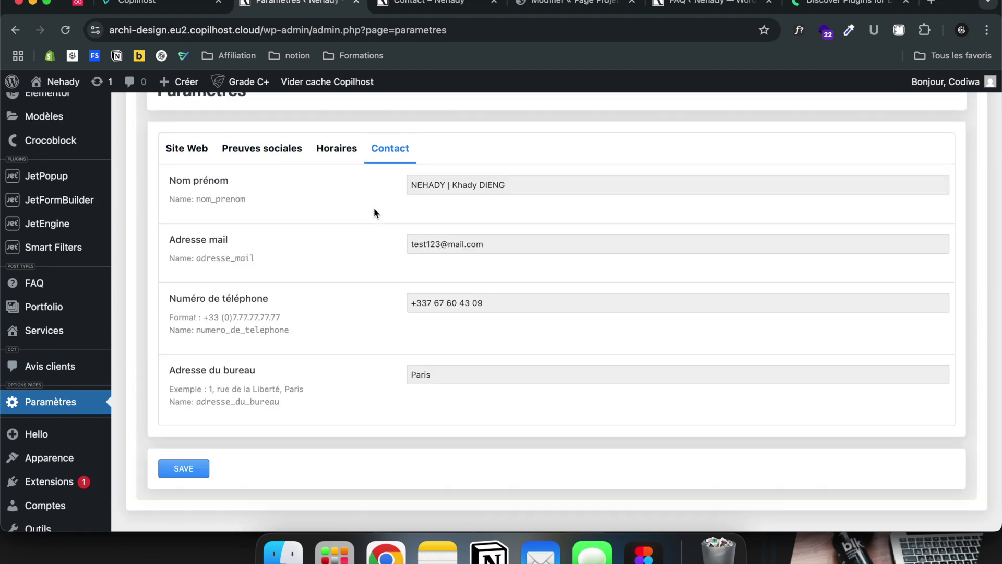
{"action": "left_click", "coordinate": [436, 243]}
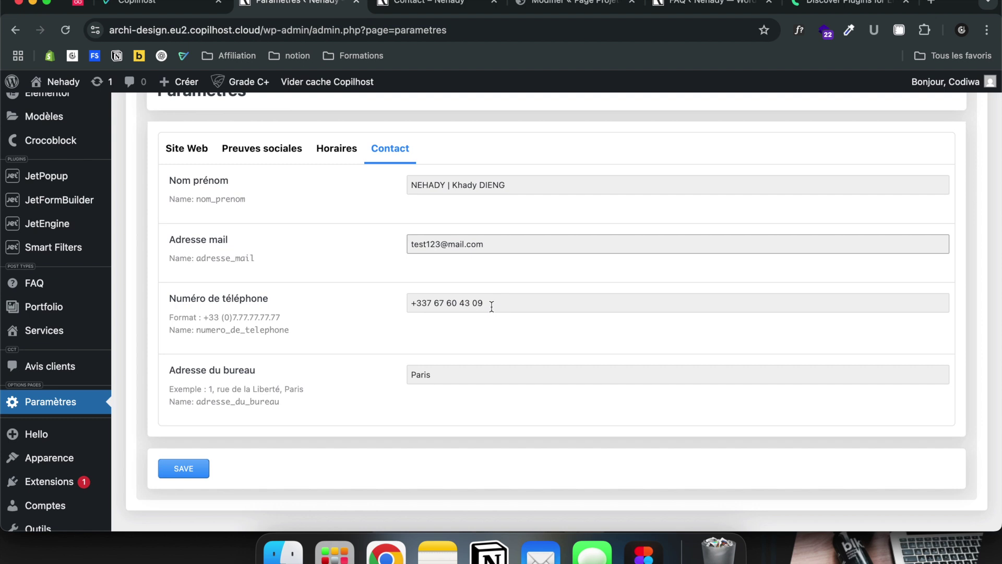
{"action": "key", "text": "BackSpace"}
{"action": "key", "text": "BackSpace"}
{"action": "key", "text": "BackSpace"}
{"action": "left_click", "coordinate": [201, 473]}
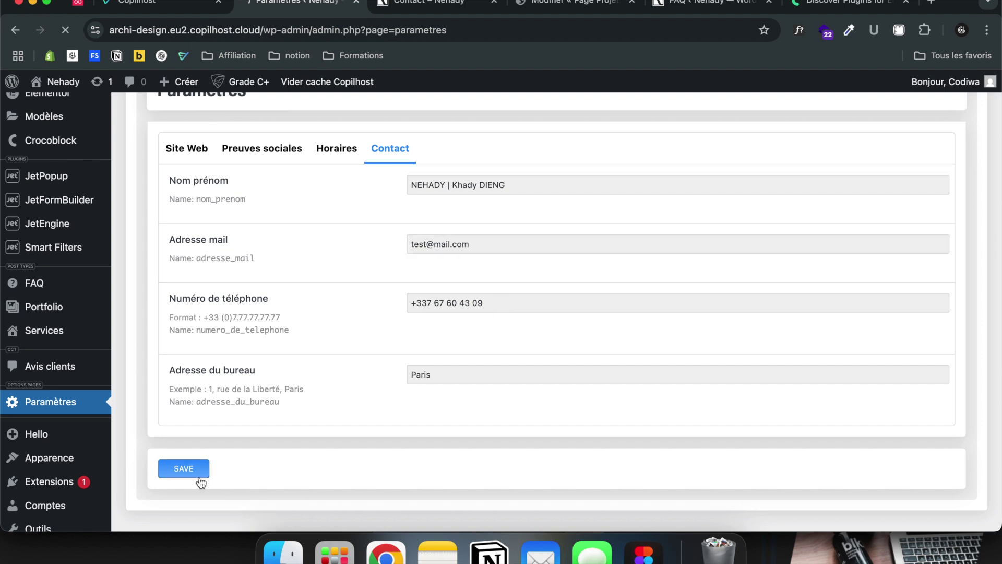
- Reload the live Contact page and check the e-mail in its Infos de contact block and footer
{"action": "left_click", "coordinate": [420, 13]}
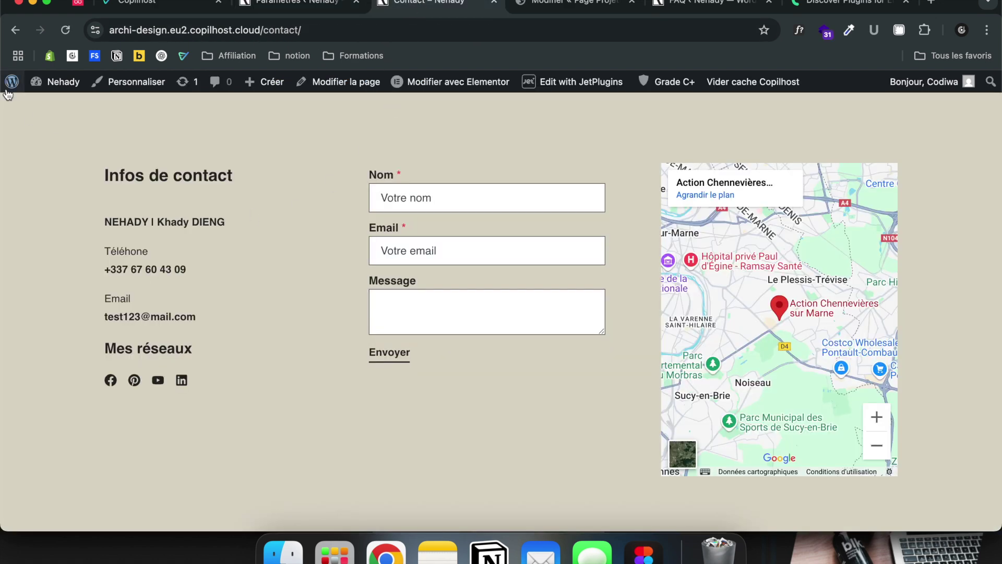
{"action": "left_click", "coordinate": [66, 31]}
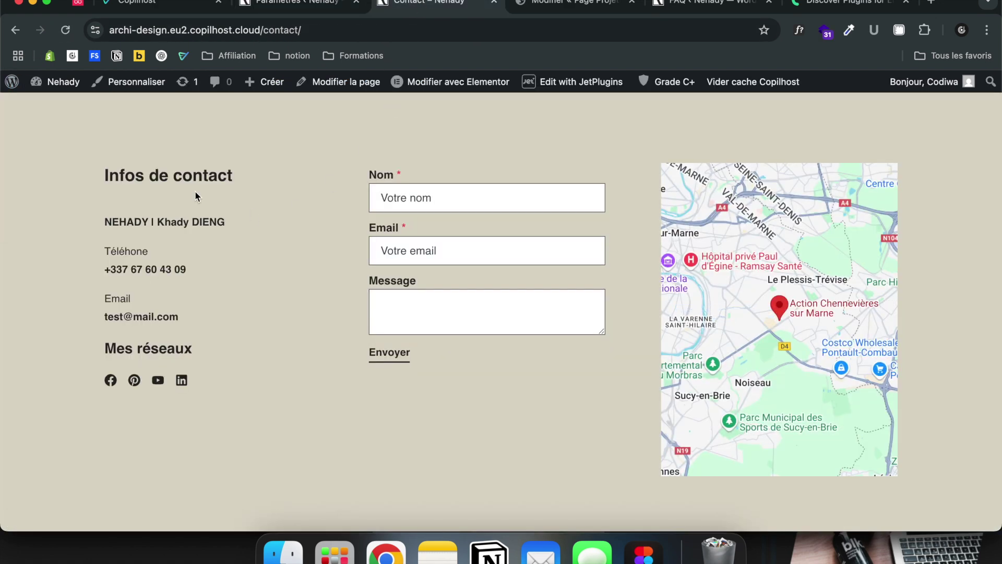
{"action": "left_click_drag", "start_coordinate": [107, 318], "coordinate": [199, 318]}
{"action": "left_click", "coordinate": [198, 317]}
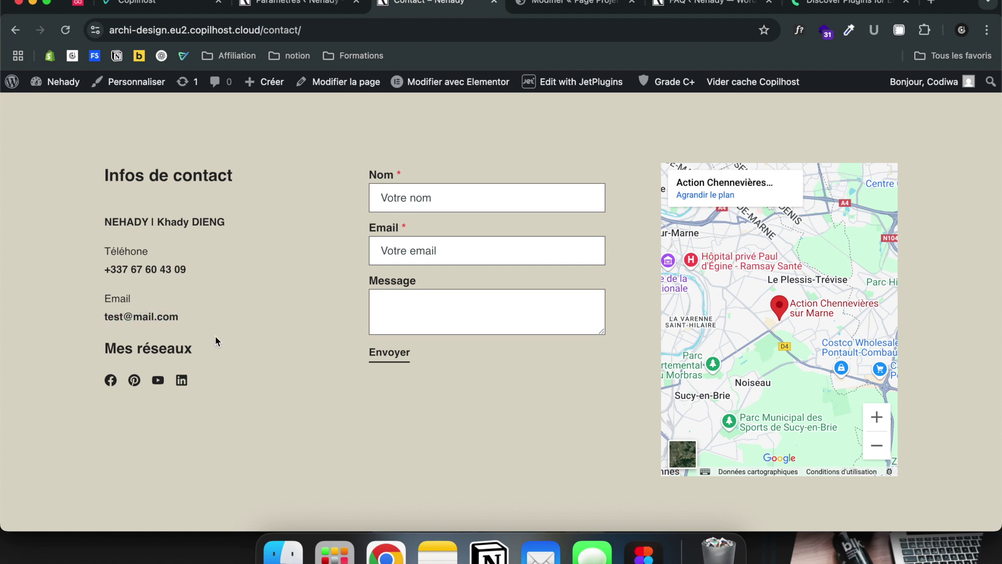
{"action": "scroll", "coordinate": [268, 397], "scroll_direction": "down", "scroll_amount": 10}
{"action": "left_click_drag", "start_coordinate": [113, 329], "coordinate": [148, 329]}
{"action": "left_click", "coordinate": [168, 329]}
- Return to the site's homepage and check the e-mail in the footer's Coordonnées block
{"action": "scroll", "coordinate": [250, 313], "scroll_direction": "up", "scroll_amount": 15}
{"action": "left_click", "coordinate": [197, 316]}
{"action": "scroll", "coordinate": [199, 321], "scroll_direction": "down", "scroll_amount": 15}
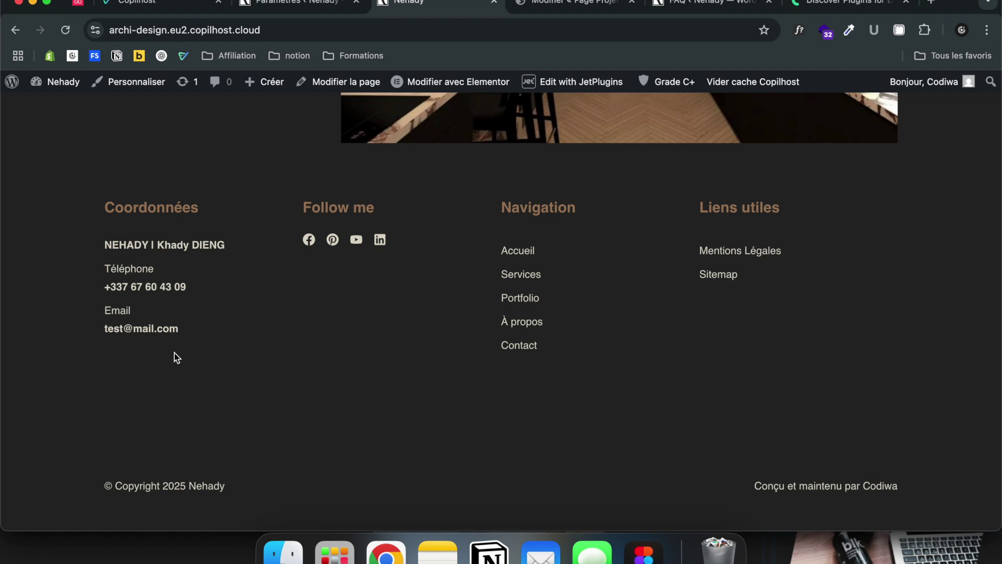
{"action": "scroll", "coordinate": [174, 352], "scroll_direction": "up", "scroll_amount": 2}
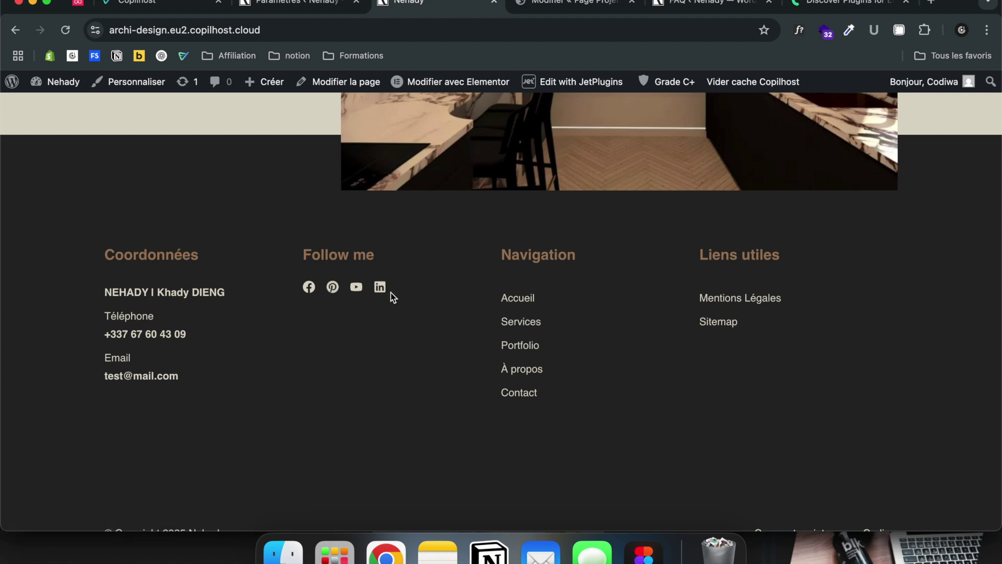
- Compare the Contact fields on the Paramètres options page with the homepage footer's Coordonnées block
{"action": "left_click", "coordinate": [304, 11]}
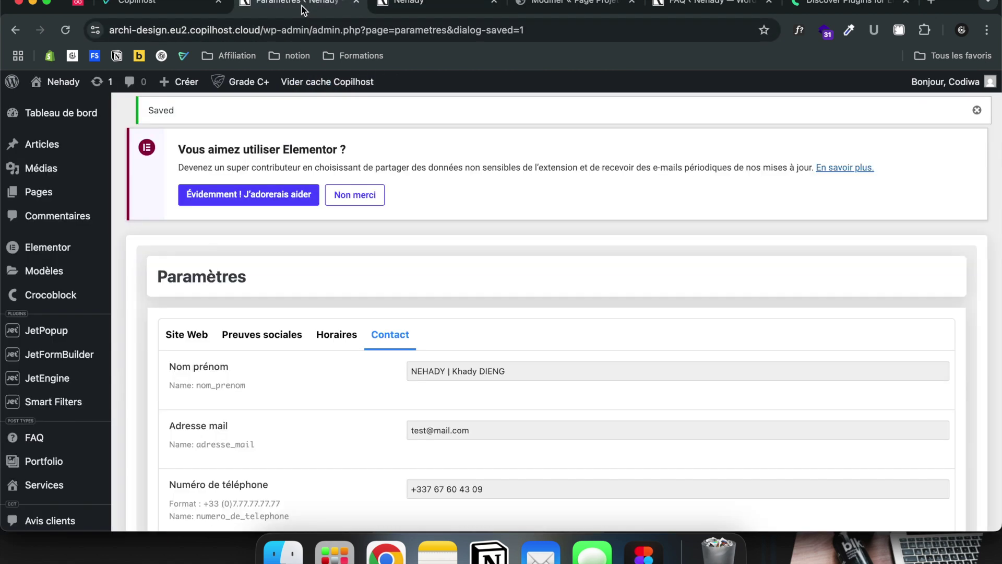
{"action": "left_click", "coordinate": [423, 11]}
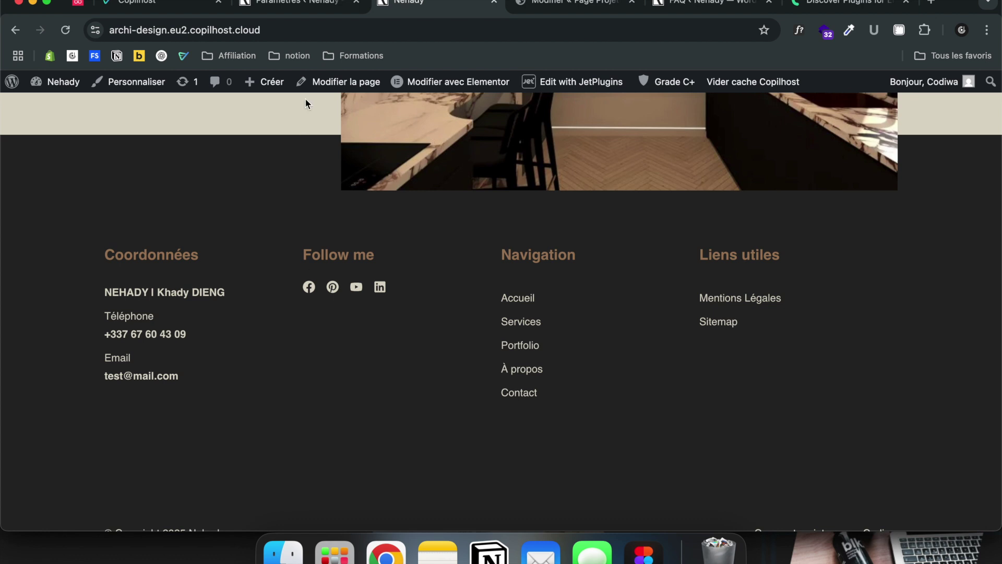
{"action": "left_click", "coordinate": [287, 12]}
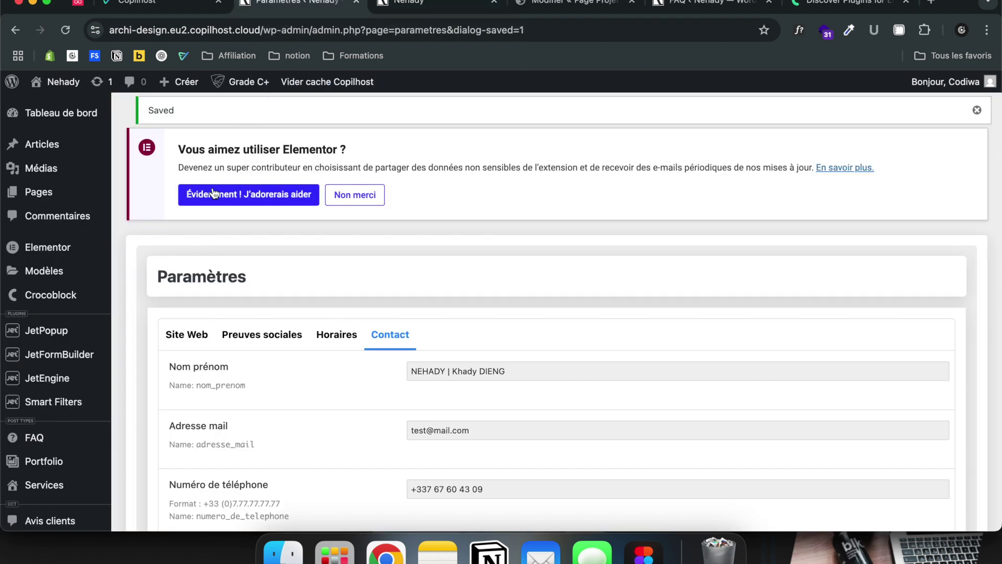
{"action": "left_click", "coordinate": [416, 8]}
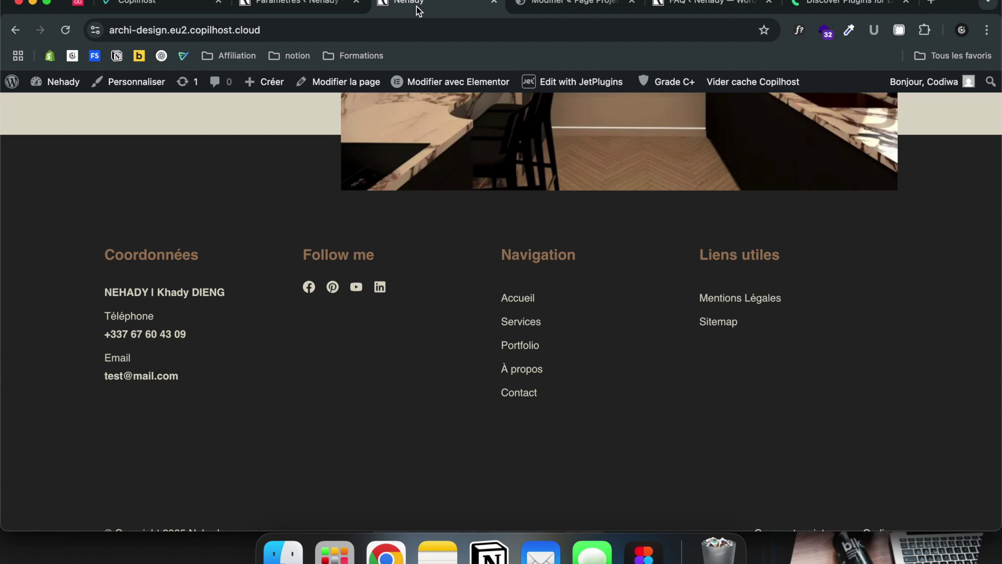
{"action": "left_click", "coordinate": [309, 11]}
{"action": "left_click", "coordinate": [389, 9]}
- Open the Pied de page footer template in Elementor in a separate tab and select the e-mail Meta title widget
{"action": "mouse_move", "coordinate": [449, 82]}
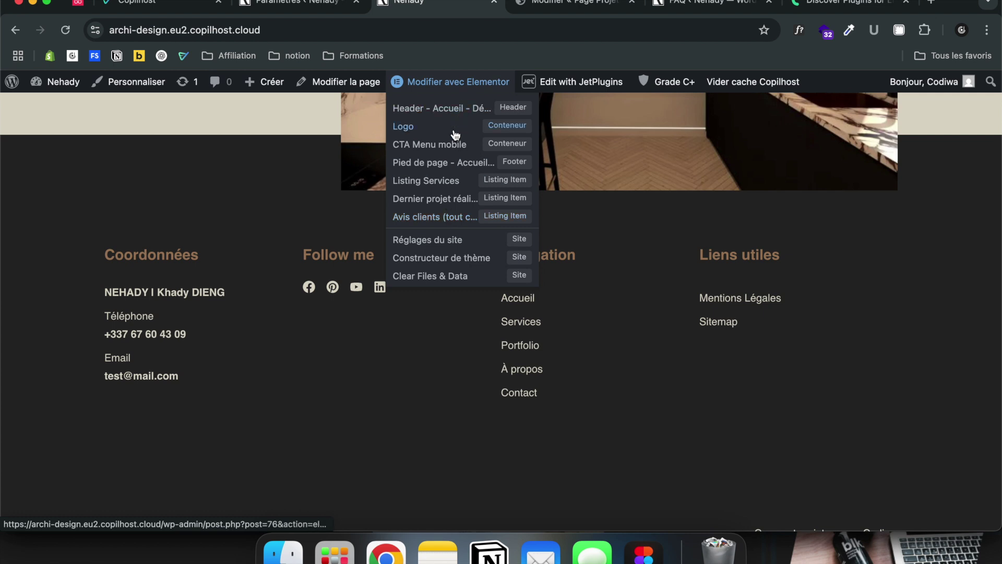
{"action": "left_click", "coordinate": [448, 172], "text": "super"}
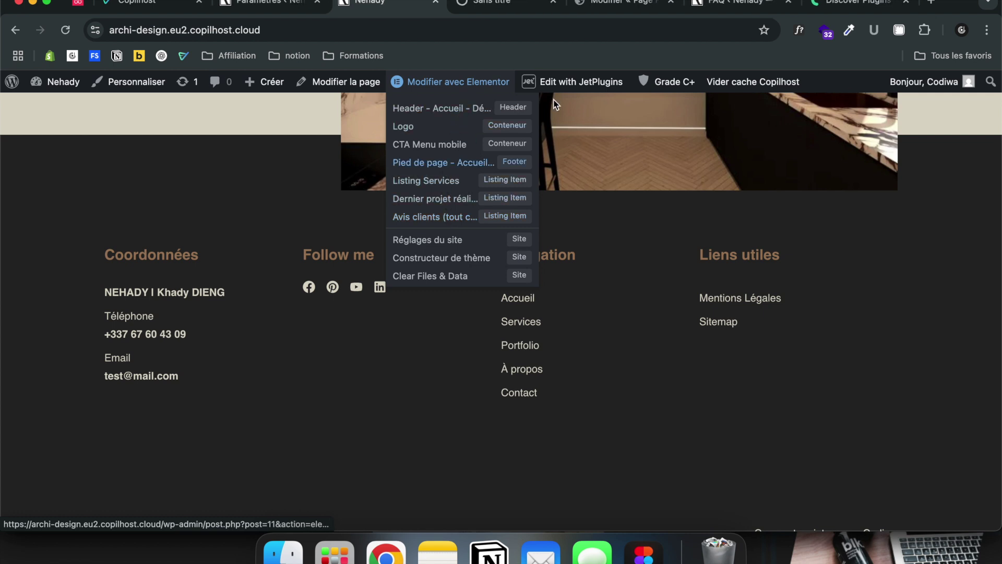
{"action": "left_click", "coordinate": [475, 6]}
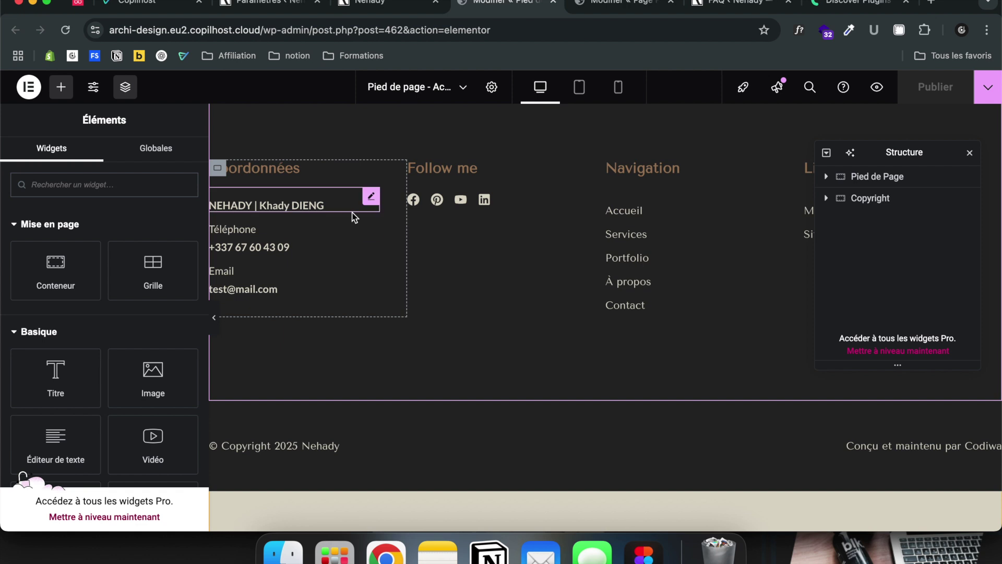
{"action": "left_click", "coordinate": [290, 289]}
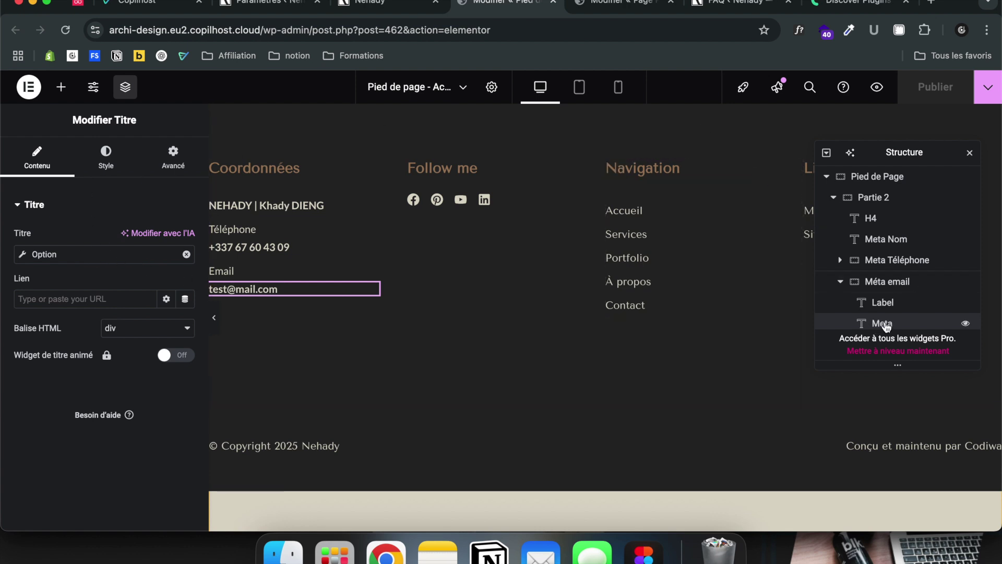
{"action": "scroll", "coordinate": [883, 324], "scroll_direction": "down", "scroll_amount": 2}
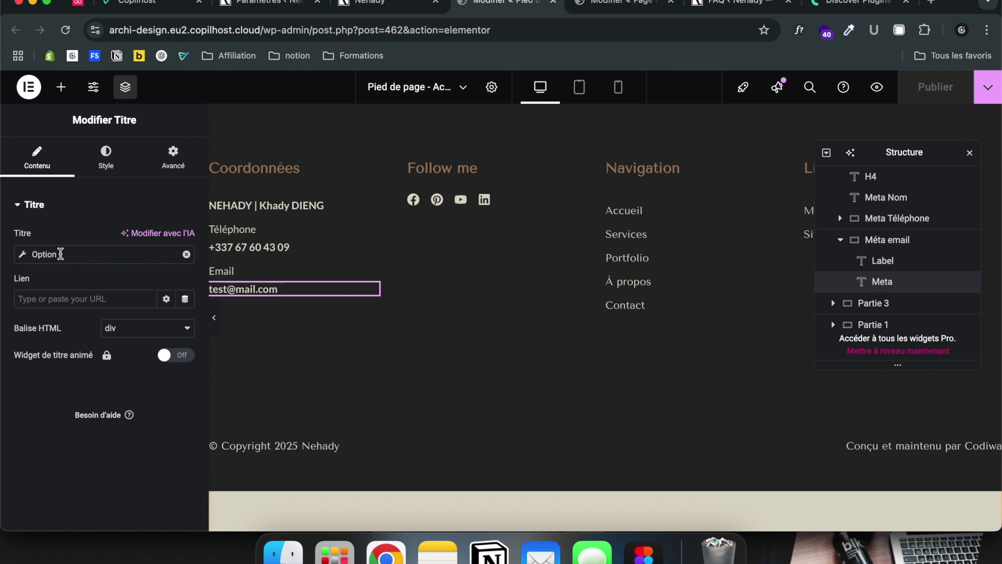
- Remove the e-mail title's dynamic tag and assign JetEngine's Option tag to it
{"action": "left_click", "coordinate": [186, 254]}
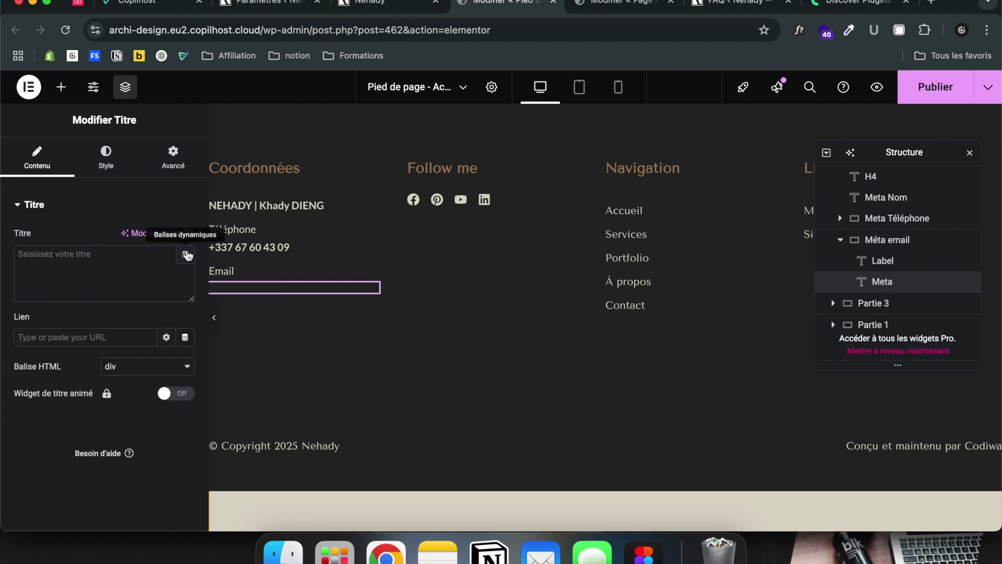
{"action": "left_click", "coordinate": [186, 261]}
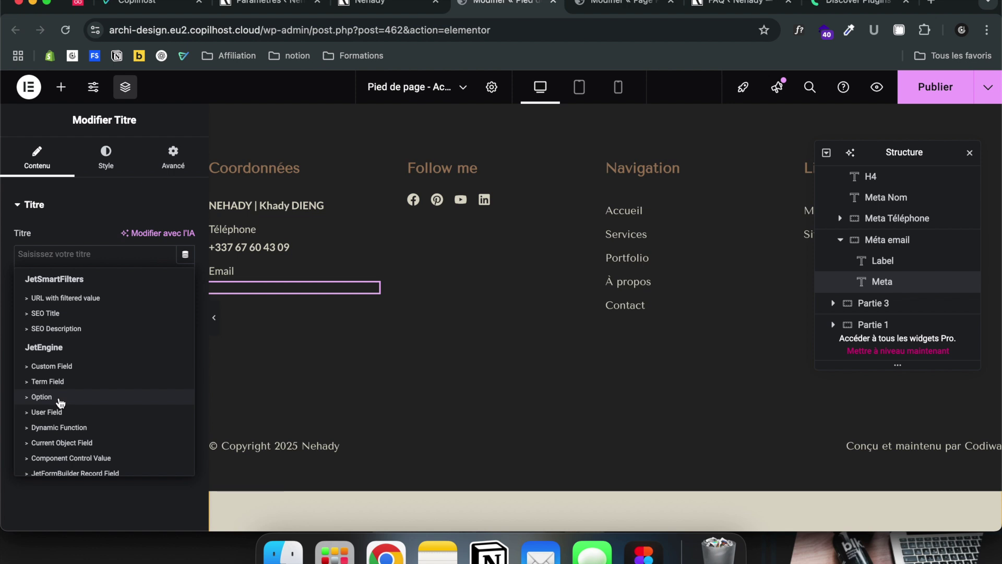
{"action": "left_click", "coordinate": [60, 399]}
- Look through the available option fields, set the tag's Option to Adresse mail, and publish the footer template
{"action": "left_click", "coordinate": [137, 323]}
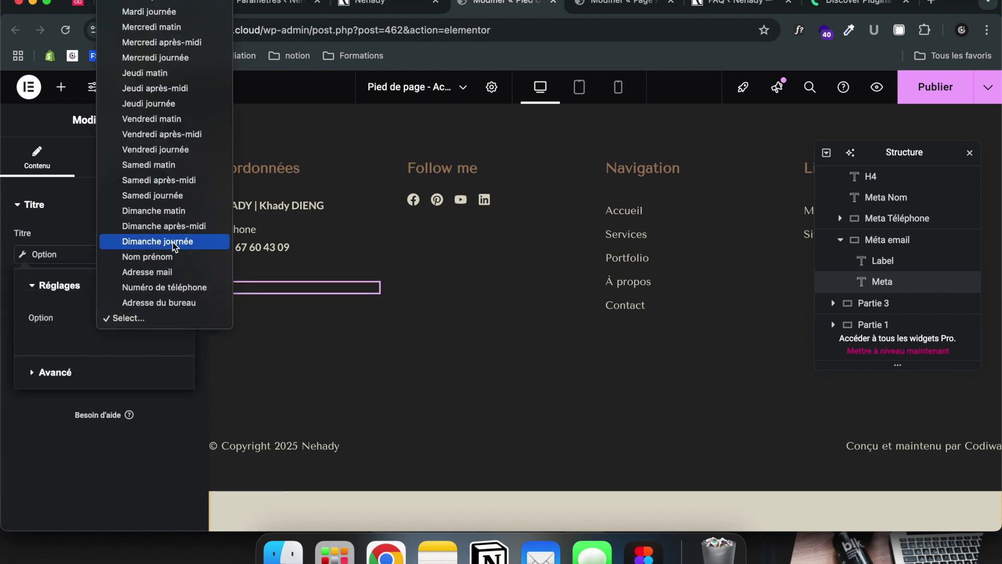
{"action": "left_click", "coordinate": [274, 281]}
{"action": "left_click", "coordinate": [128, 320]}
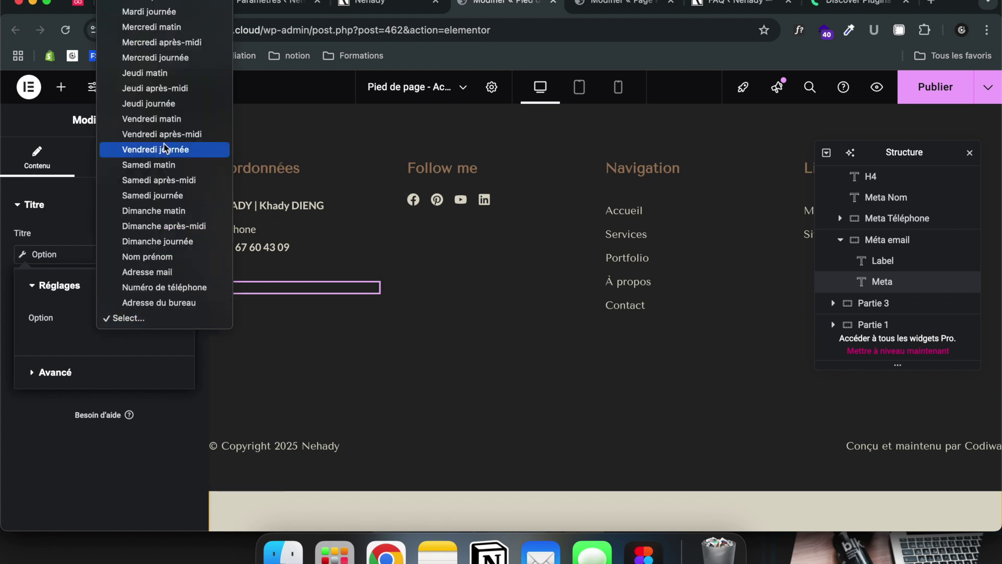
{"action": "scroll", "coordinate": [164, 148], "scroll_direction": "up", "scroll_amount": 10}
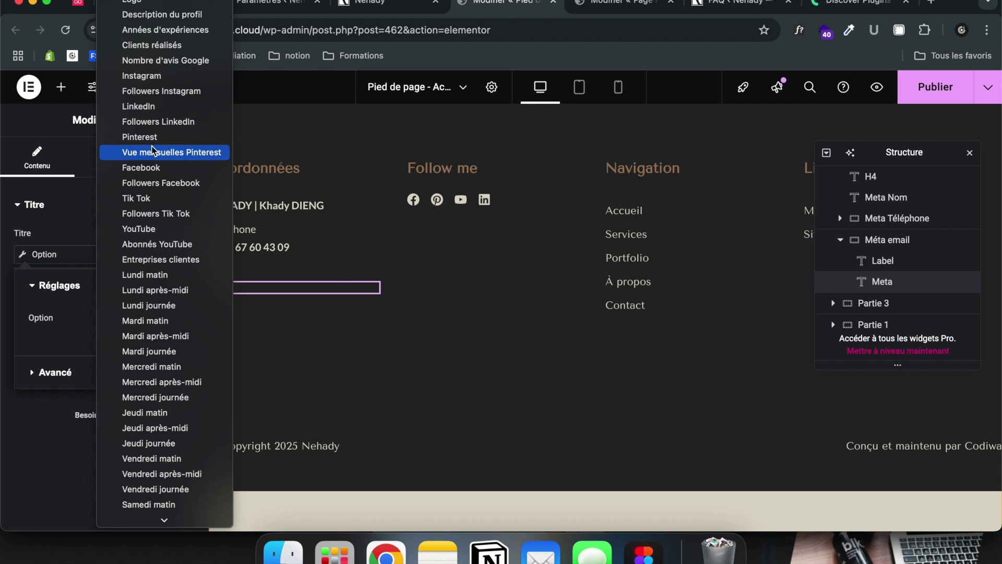
{"action": "scroll", "coordinate": [147, 236], "scroll_direction": "down", "scroll_amount": 1}
{"action": "scroll", "coordinate": [147, 236], "scroll_direction": "down", "scroll_amount": 8}
{"action": "scroll", "coordinate": [146, 235], "scroll_direction": "up", "scroll_amount": 9}
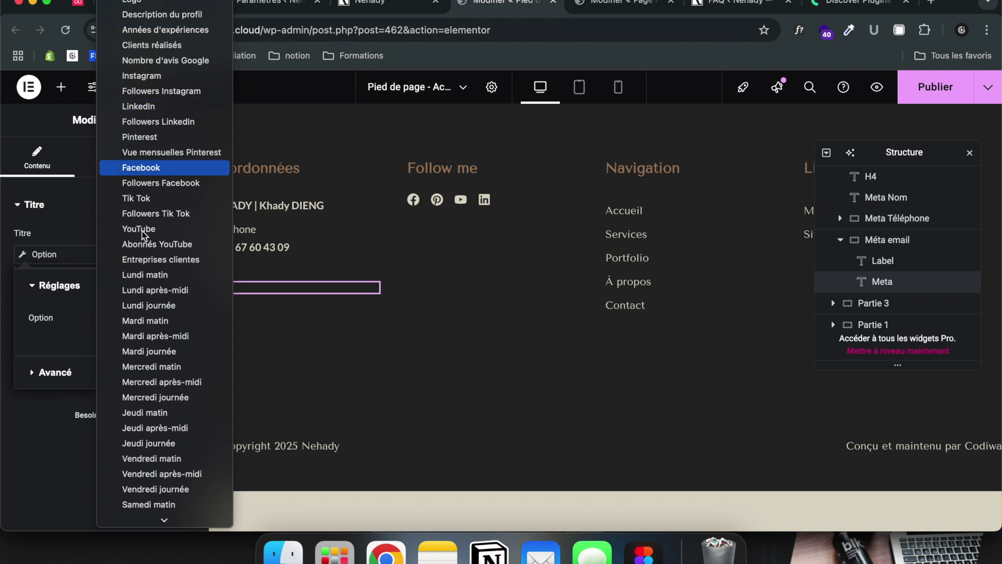
{"action": "scroll", "coordinate": [133, 296], "scroll_direction": "down", "scroll_amount": 3}
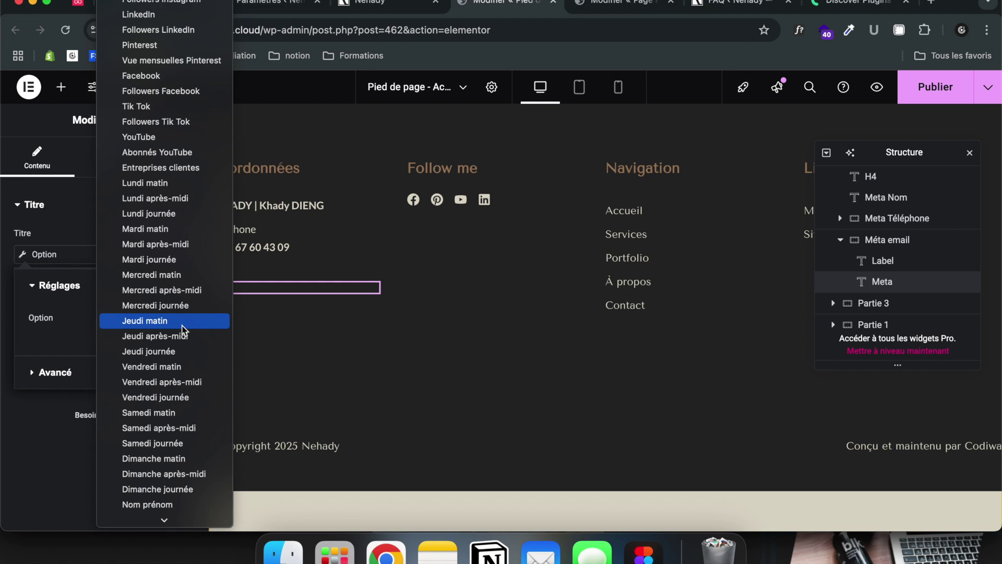
{"action": "scroll", "coordinate": [173, 326], "scroll_direction": "down", "scroll_amount": 3}
{"action": "left_click", "coordinate": [173, 471]}
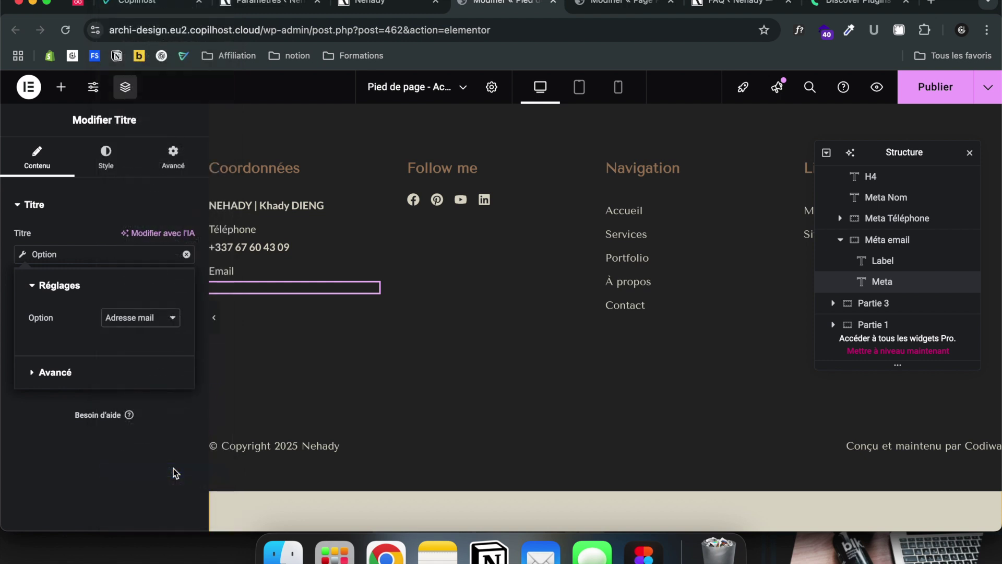
{"action": "left_click", "coordinate": [73, 462]}
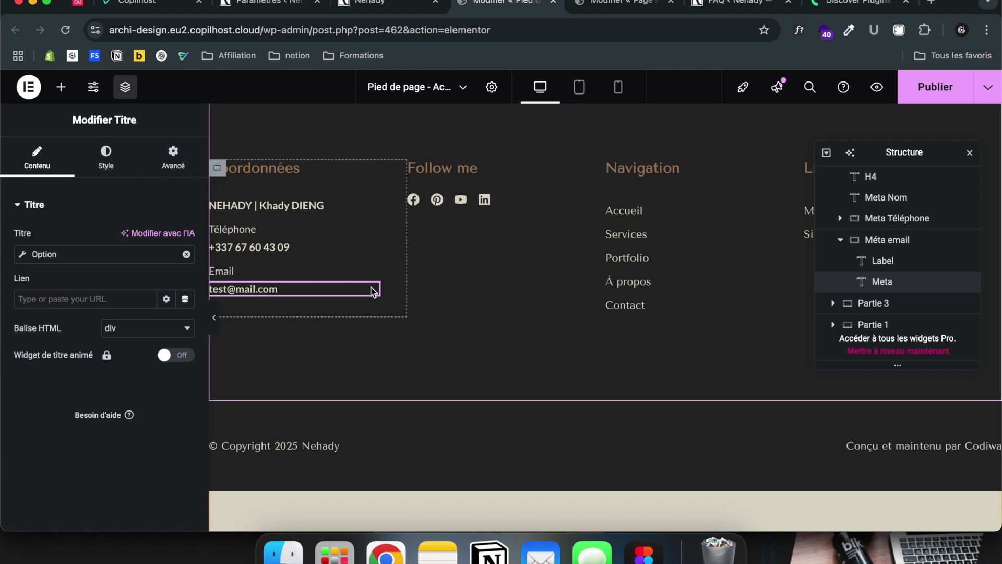
{"action": "left_click", "coordinate": [945, 99]}
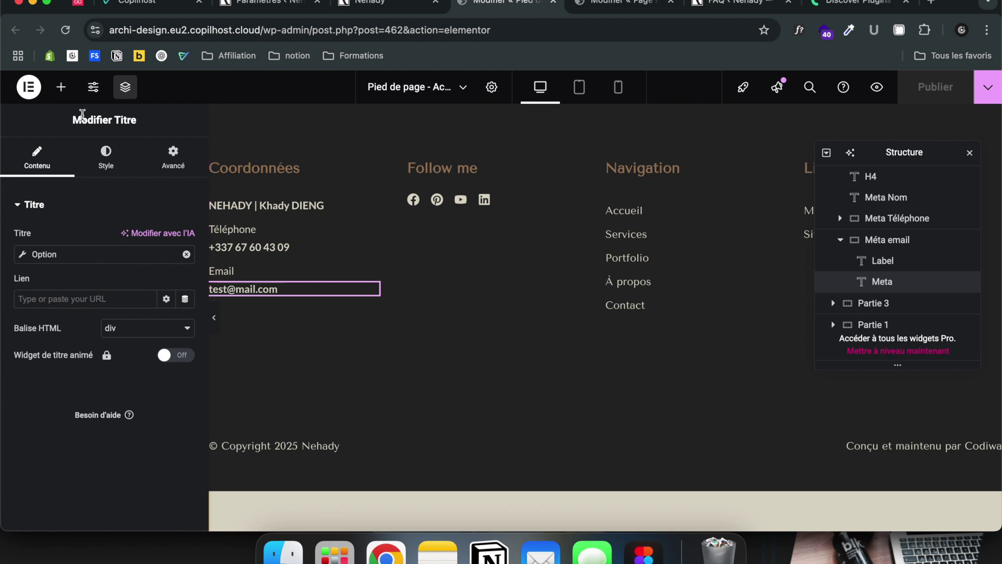
- Close the footer template editor and review the Paramètres options page against the homepage footer
{"action": "left_click", "coordinate": [553, 2]}
{"action": "left_click", "coordinate": [290, 4]}
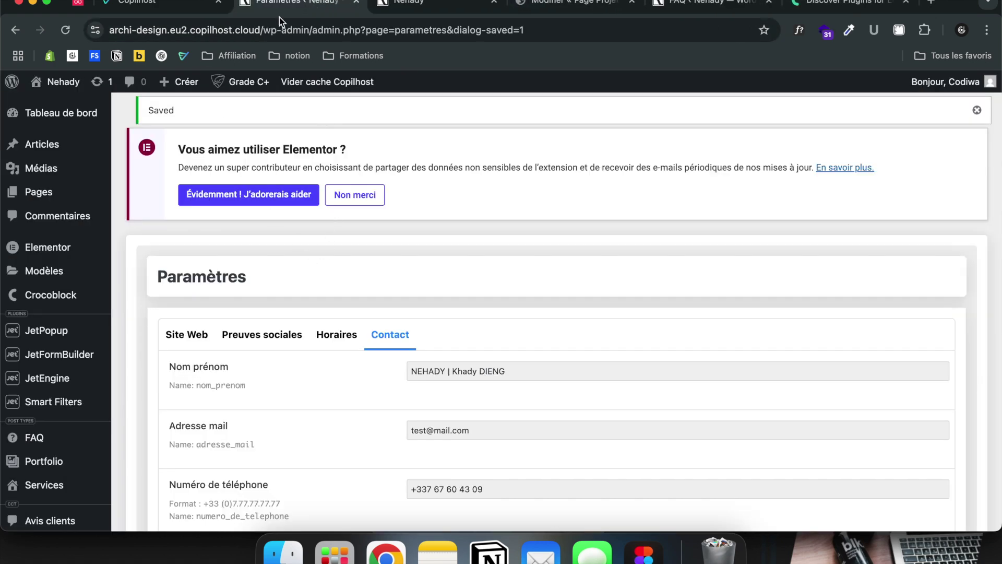
{"action": "left_click", "coordinate": [429, 14]}
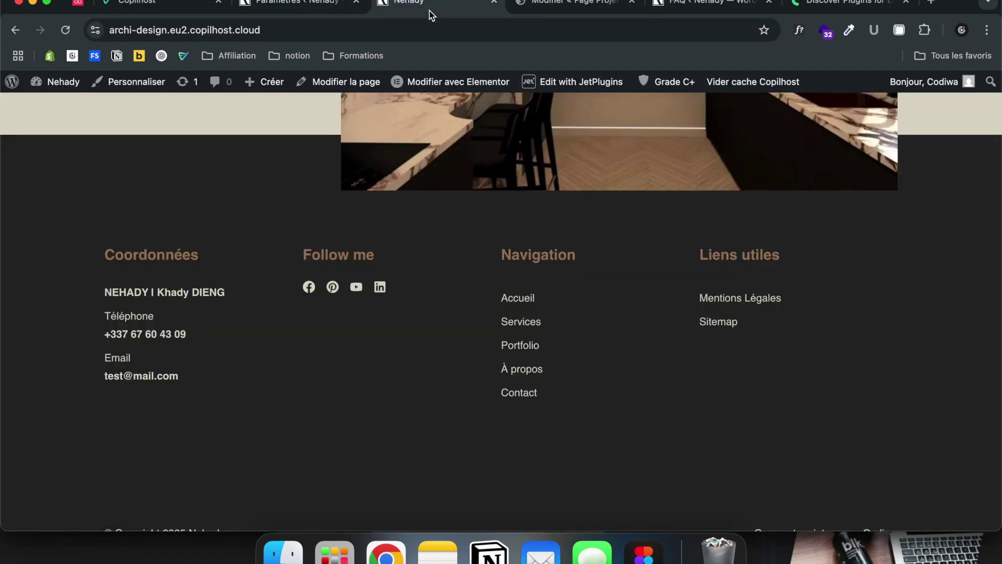
- Open the live Portfolio page from the homepage and look through its introduction, search filters and project listing
{"action": "scroll", "coordinate": [425, 136], "scroll_direction": "up", "scroll_amount": 15}
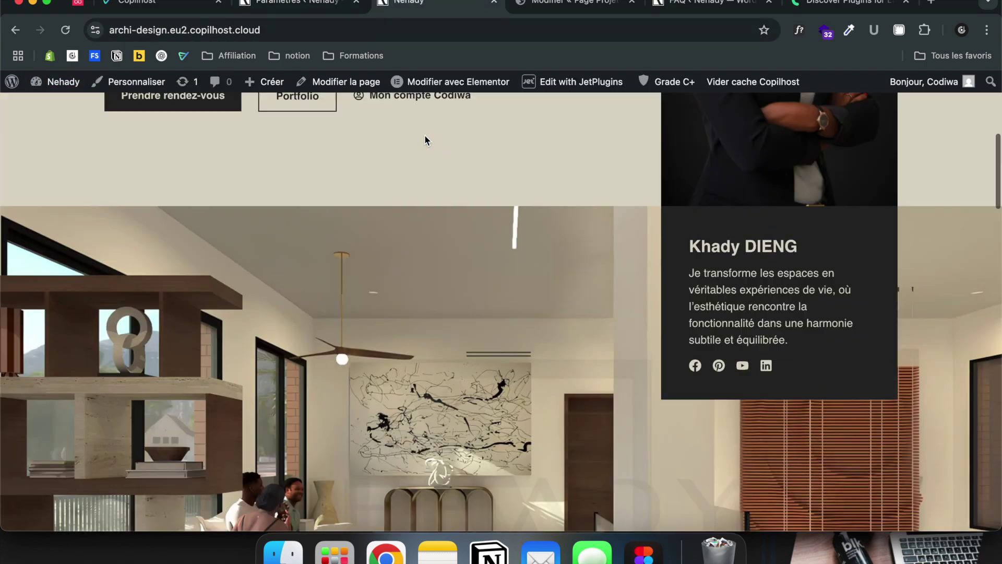
{"action": "scroll", "coordinate": [425, 135], "scroll_direction": "up", "scroll_amount": 5}
{"action": "left_click", "coordinate": [659, 123]}
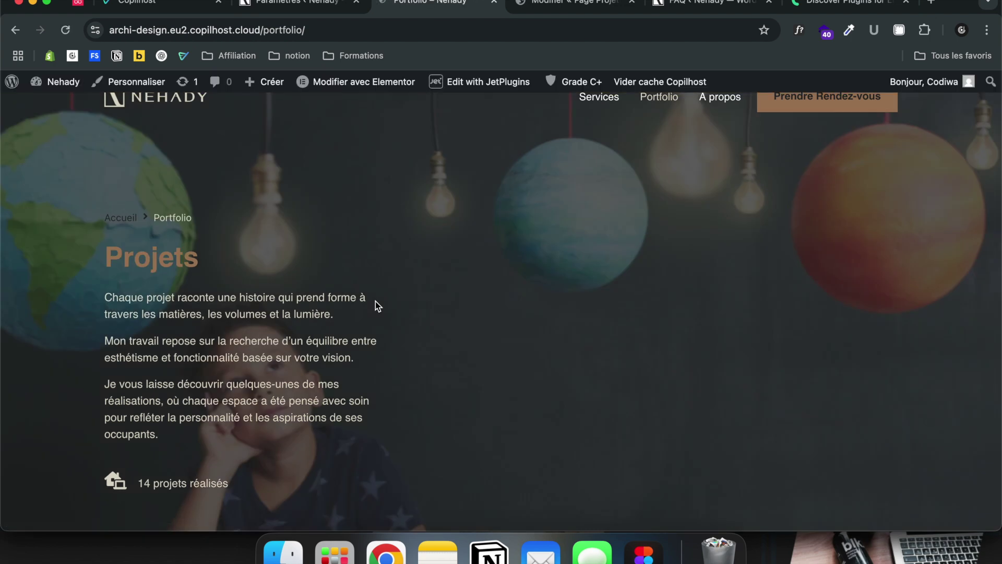
{"action": "scroll", "coordinate": [374, 306], "scroll_direction": "down", "scroll_amount": 8}
{"action": "scroll", "coordinate": [235, 339], "scroll_direction": "down", "scroll_amount": 4}
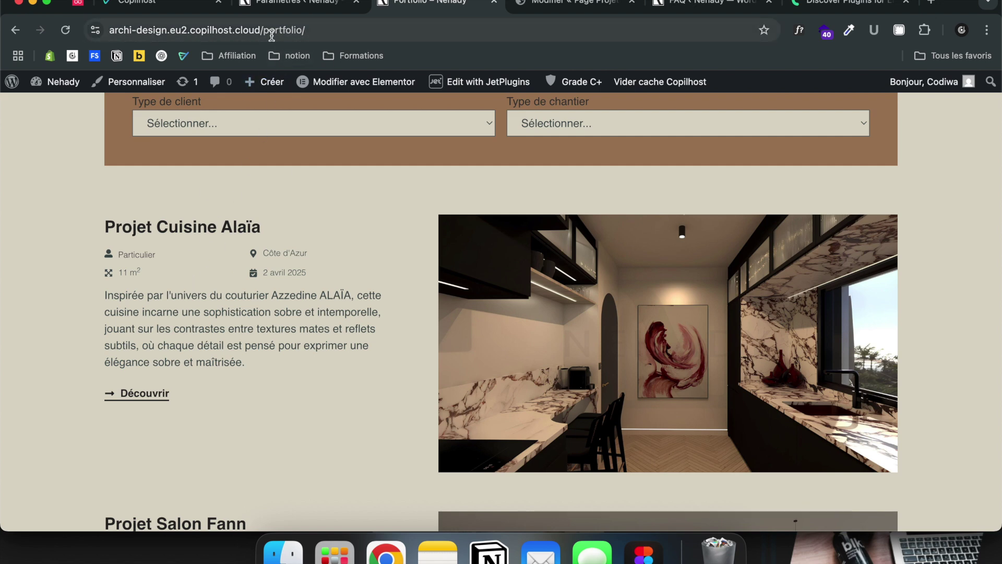
{"action": "scroll", "coordinate": [263, 280], "scroll_direction": "up", "scroll_amount": 10}
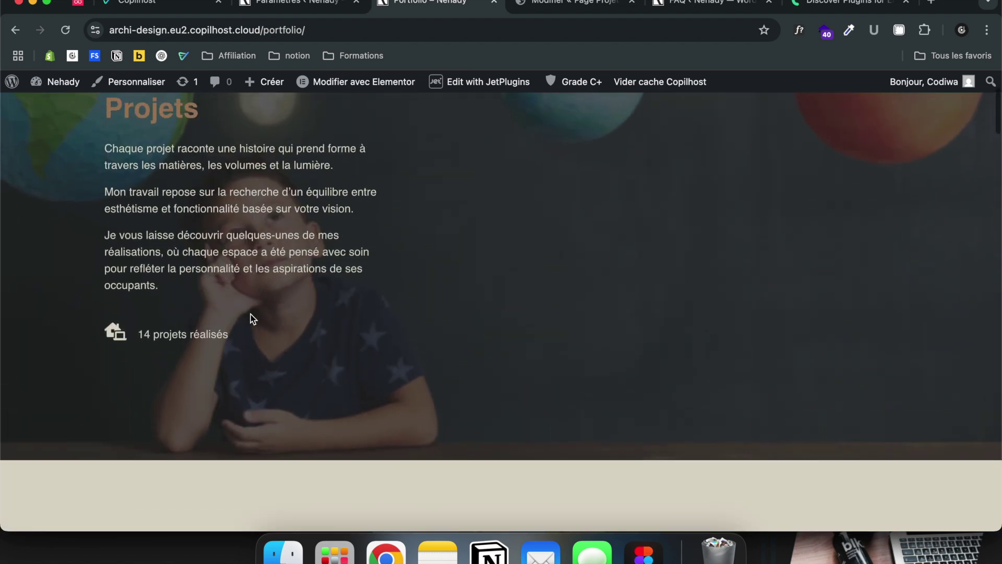
{"action": "scroll", "coordinate": [201, 332], "scroll_direction": "up", "scroll_amount": 2}
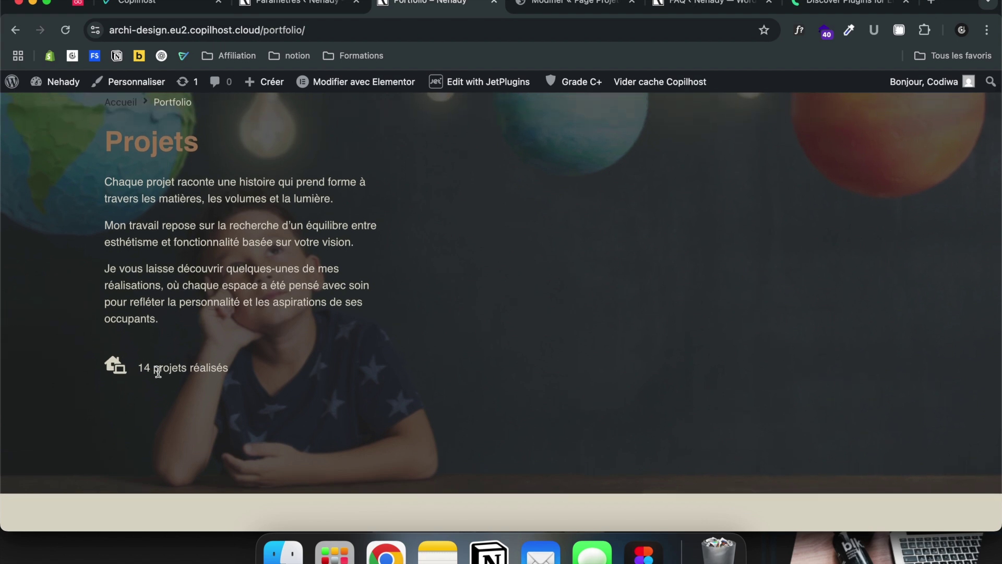
- Examine the completed-projects counter beneath the Projets introduction by highlighting its text
{"action": "left_click_drag", "start_coordinate": [139, 368], "coordinate": [176, 369]}
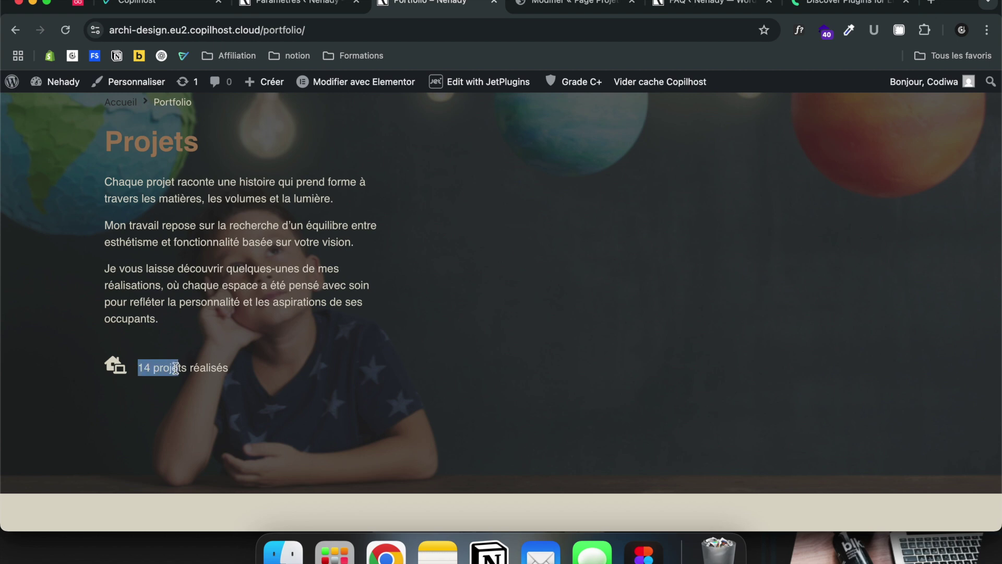
{"action": "left_click", "coordinate": [197, 366]}
{"action": "left_click_drag", "start_coordinate": [140, 369], "coordinate": [167, 369]}
{"action": "left_click", "coordinate": [214, 368]}
{"action": "left_click", "coordinate": [157, 370]}
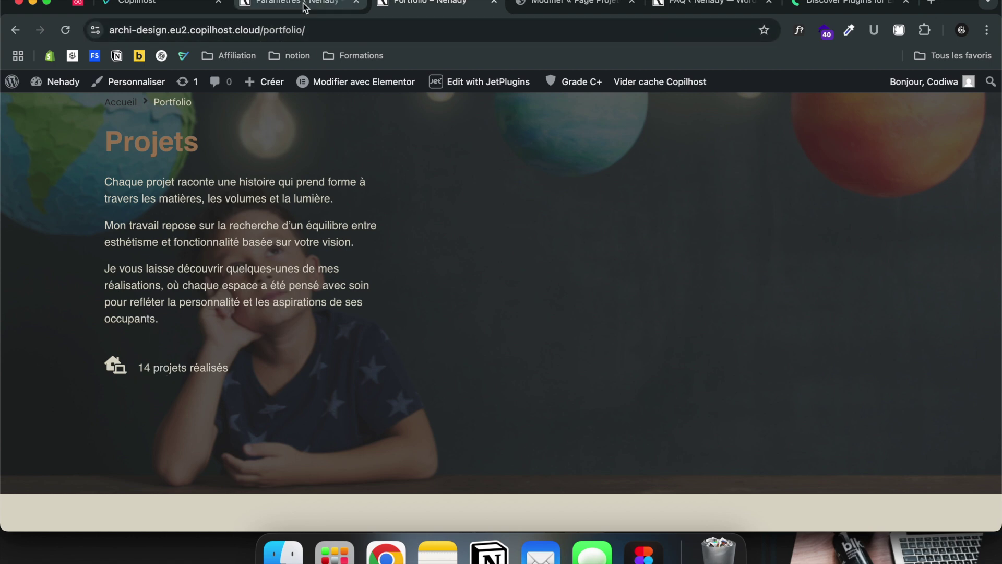
- In the WordPress admin's Portfolio list, quick-edit Projet Bureau Méry, set its status to Brouillon and save the change
{"action": "left_click", "coordinate": [287, 5]}
{"action": "scroll", "coordinate": [63, 405], "scroll_direction": "down", "scroll_amount": 3}
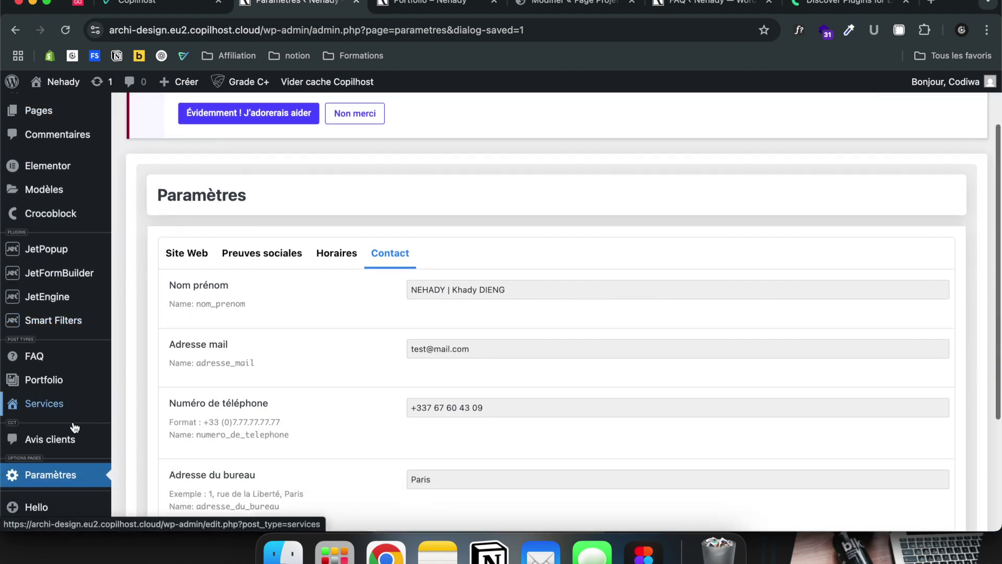
{"action": "mouse_move", "coordinate": [65, 384]}
{"action": "left_click", "coordinate": [145, 383]}
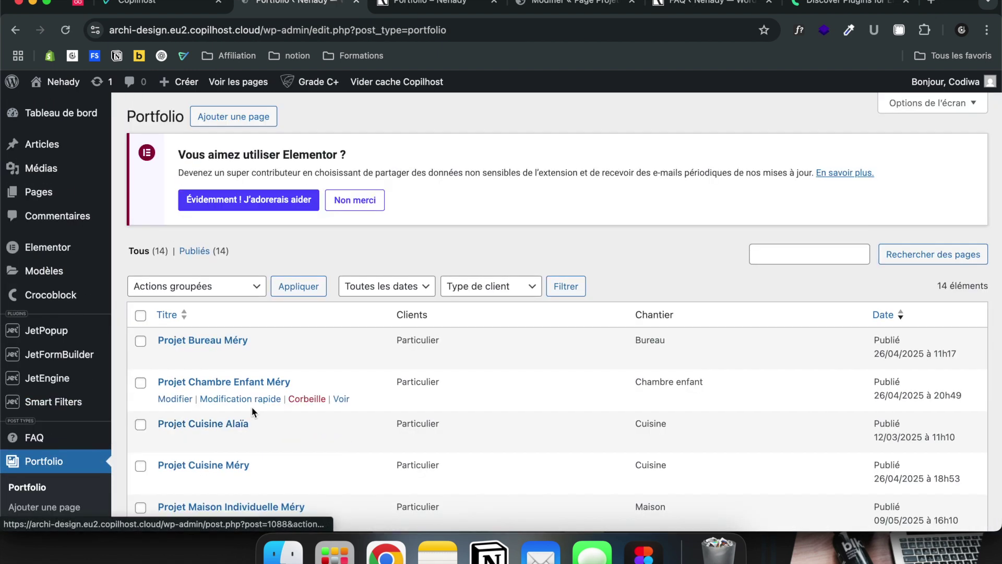
{"action": "left_click", "coordinate": [241, 358]}
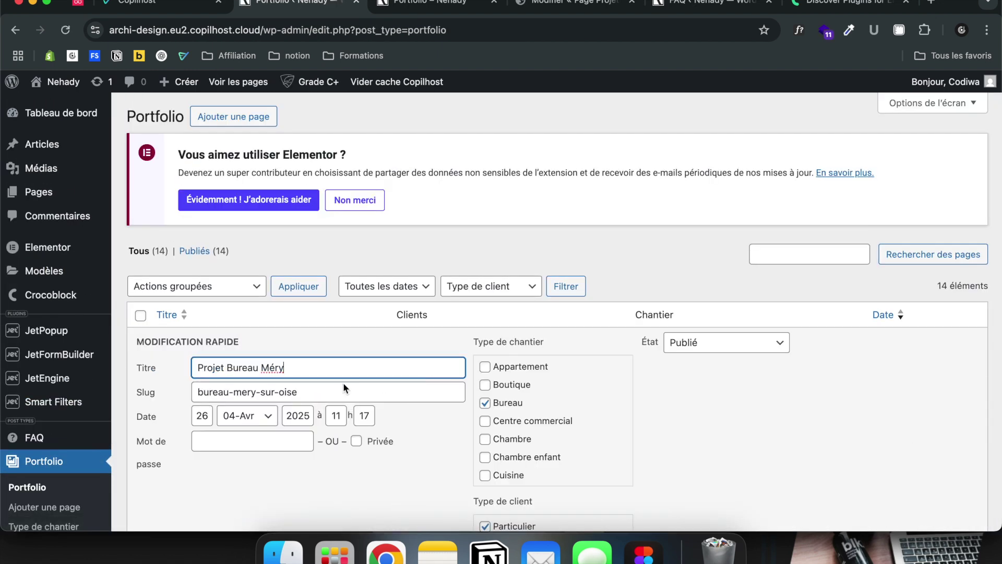
{"action": "left_click", "coordinate": [689, 344]}
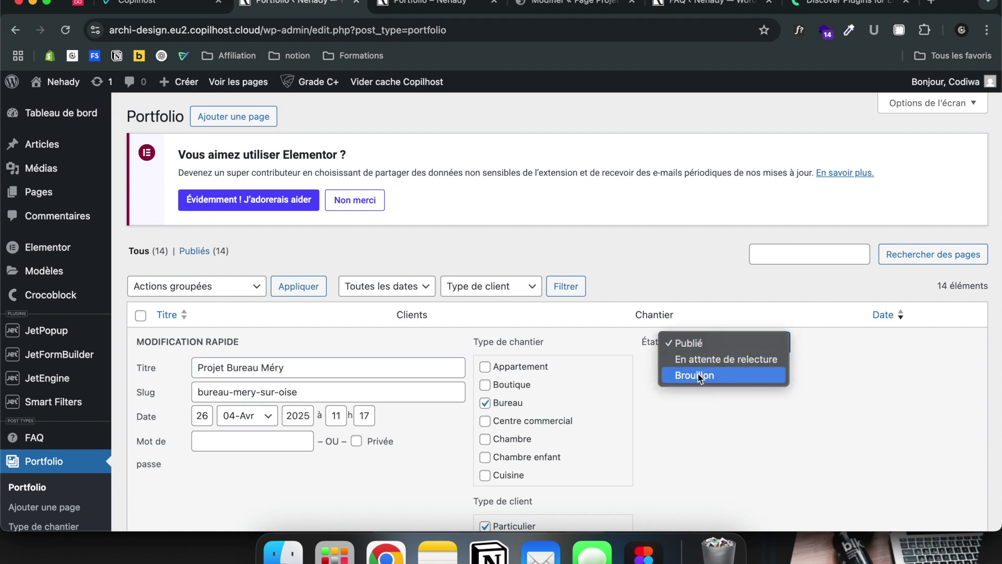
{"action": "left_click", "coordinate": [700, 373]}
{"action": "scroll", "coordinate": [261, 474], "scroll_direction": "down", "scroll_amount": 9}
{"action": "left_click", "coordinate": [177, 394]}
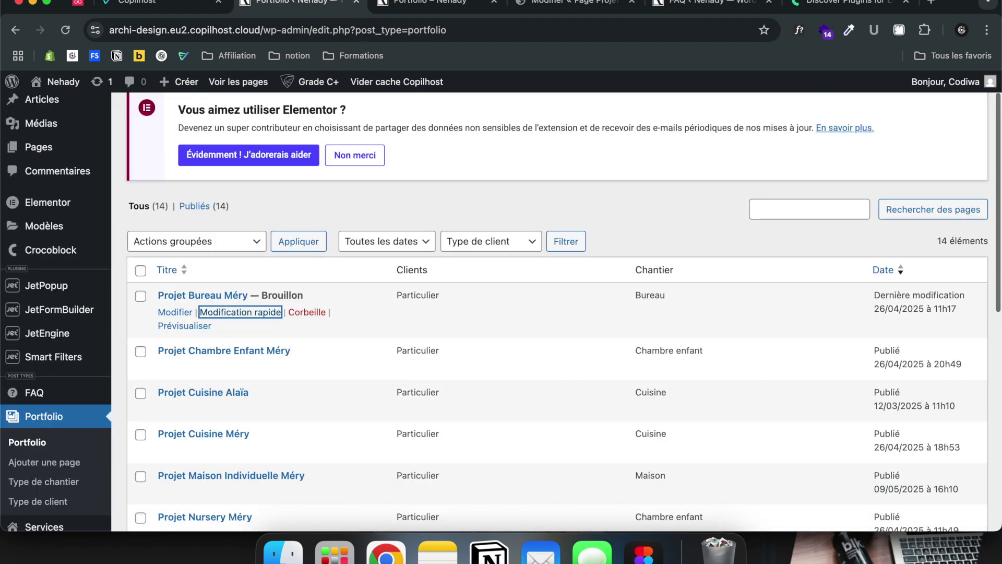
- Reload the live Portfolio page and check the completed-projects counter against the edited post list
{"action": "left_click", "coordinate": [418, 2]}
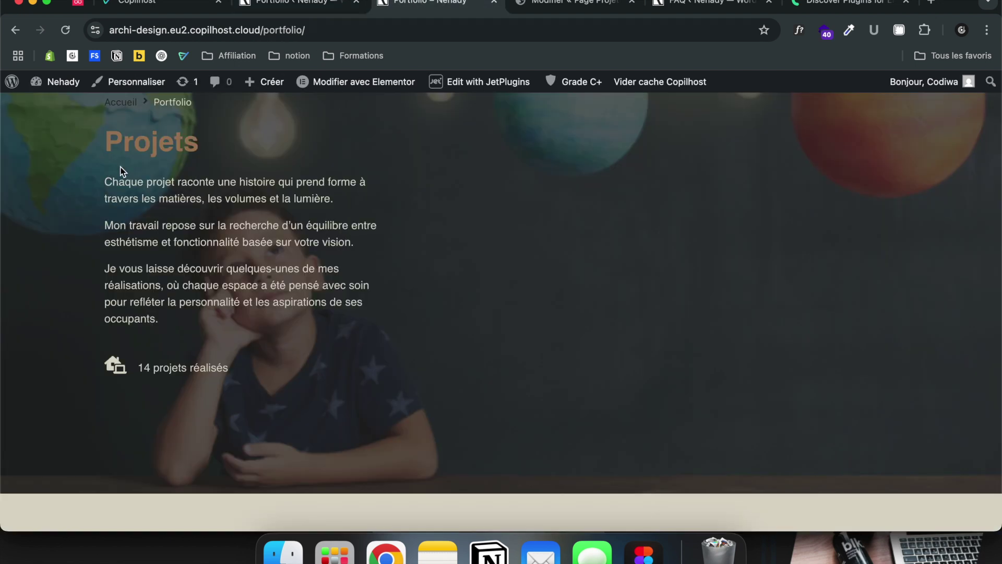
{"action": "left_click", "coordinate": [66, 30]}
{"action": "scroll", "coordinate": [152, 378], "scroll_direction": "up", "scroll_amount": 3}
{"action": "scroll", "coordinate": [157, 418], "scroll_direction": "down", "scroll_amount": 1}
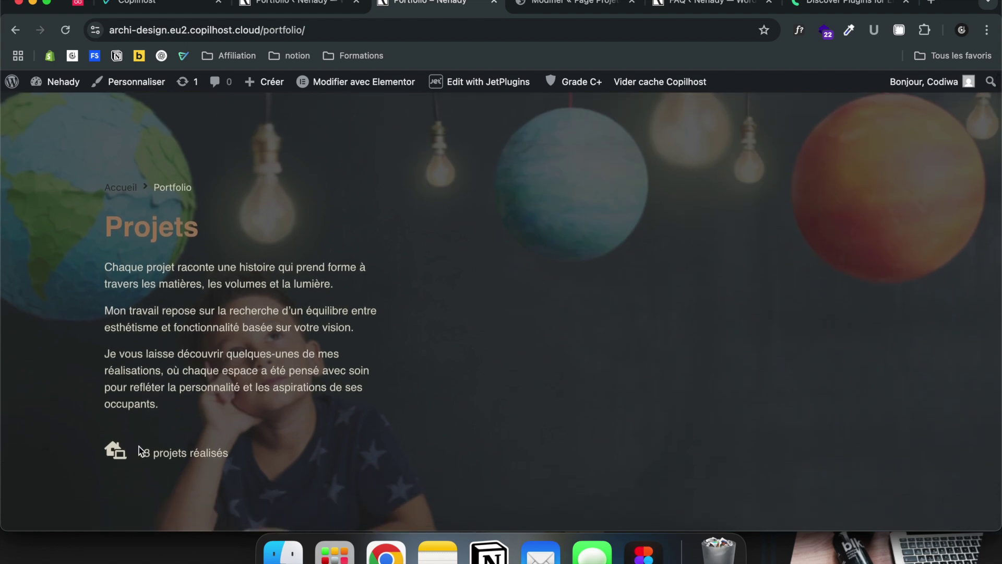
{"action": "left_click_drag", "start_coordinate": [144, 453], "coordinate": [224, 453]}
{"action": "left_click", "coordinate": [227, 429]}
{"action": "scroll", "coordinate": [248, 364], "scroll_direction": "down", "scroll_amount": 1}
{"action": "scroll", "coordinate": [248, 365], "scroll_direction": "up", "scroll_amount": 2}
{"action": "scroll", "coordinate": [248, 365], "scroll_direction": "down", "scroll_amount": 1}
{"action": "scroll", "coordinate": [248, 364], "scroll_direction": "down", "scroll_amount": 2}
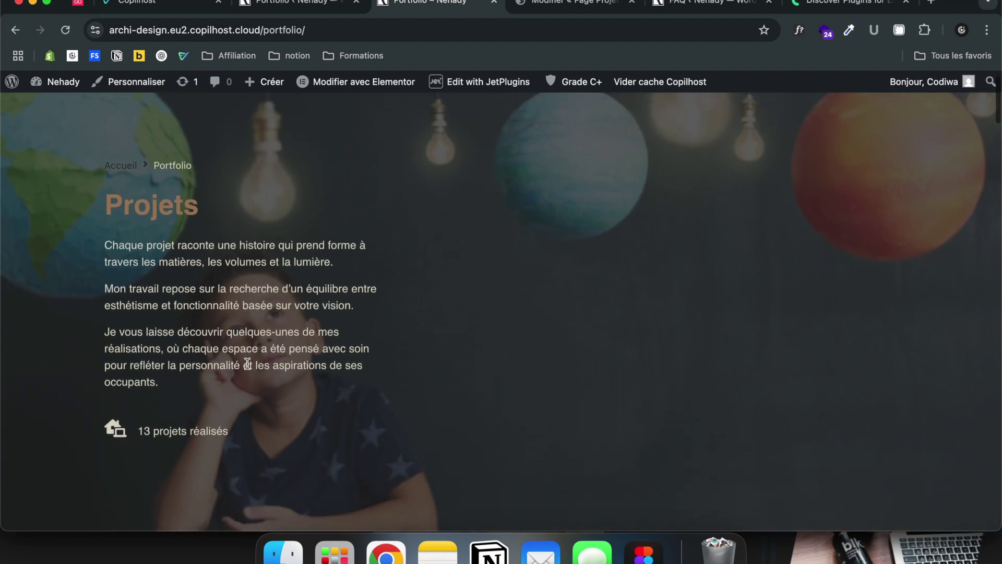
{"action": "scroll", "coordinate": [248, 364], "scroll_direction": "down", "scroll_amount": 1}
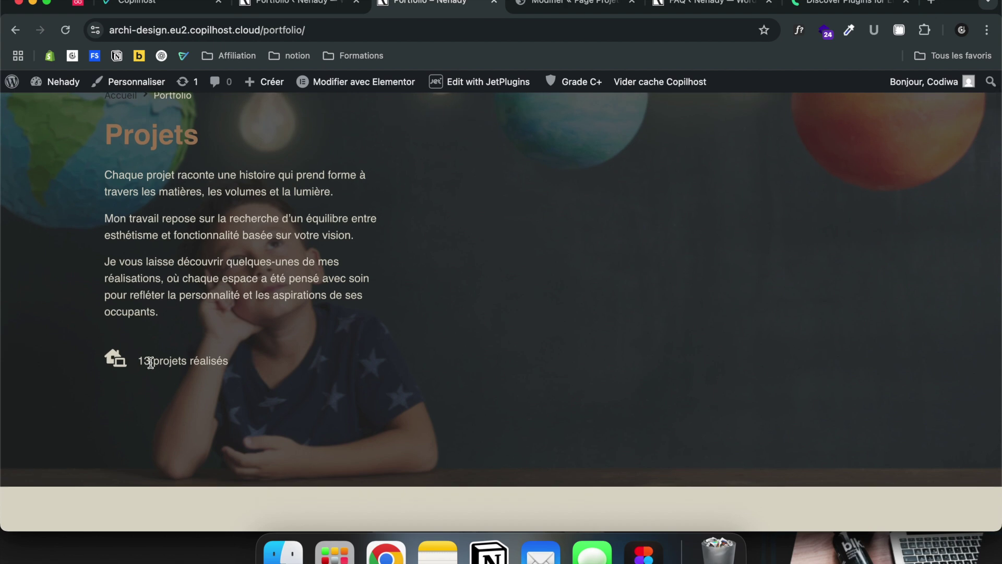
{"action": "scroll", "coordinate": [190, 346], "scroll_direction": "down", "scroll_amount": 2}
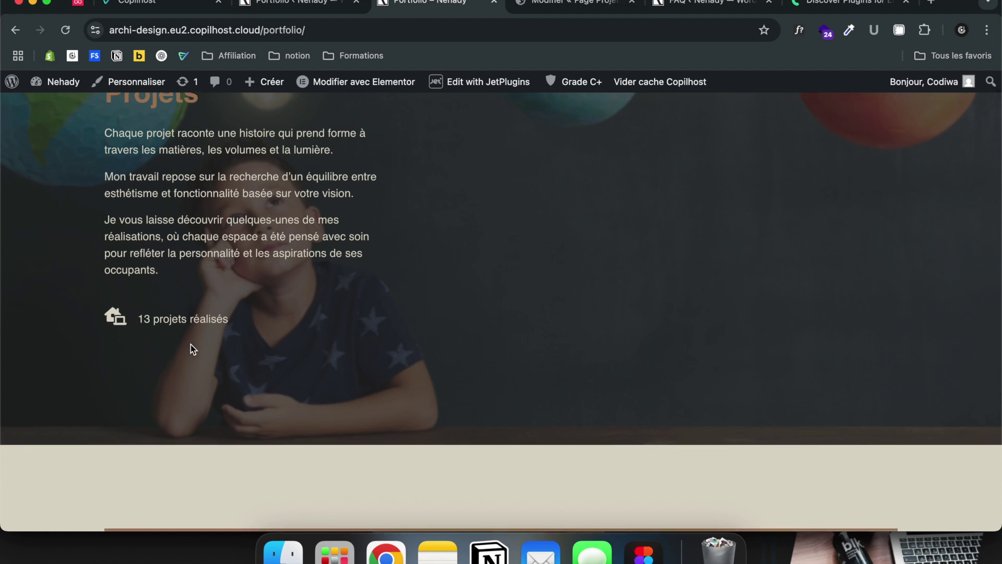
- Review the live Portfolio page from the Projets introduction down to the Affiner la recherche filters
{"action": "scroll", "coordinate": [190, 344], "scroll_direction": "up", "scroll_amount": 8}
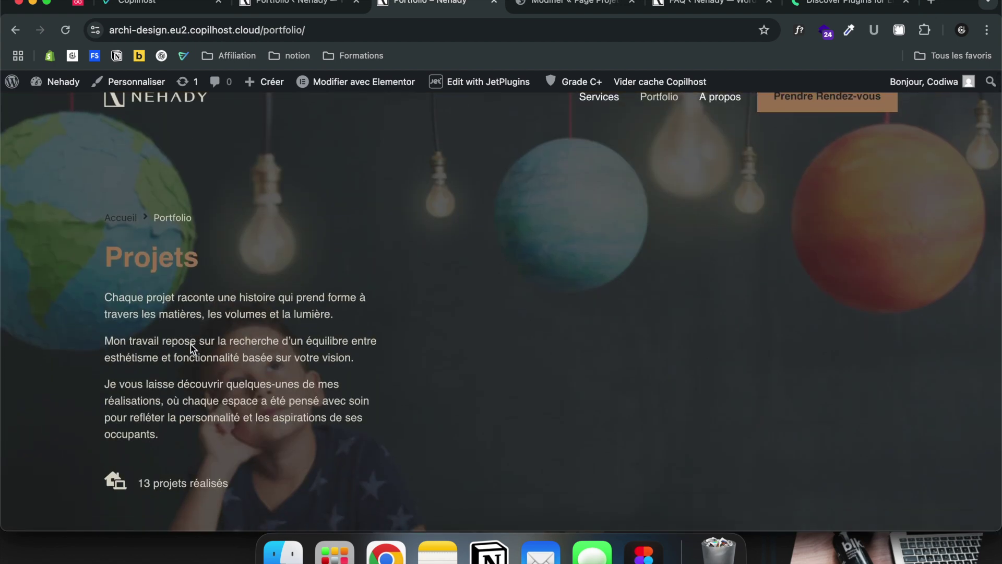
{"action": "scroll", "coordinate": [190, 343], "scroll_direction": "down", "scroll_amount": 3}
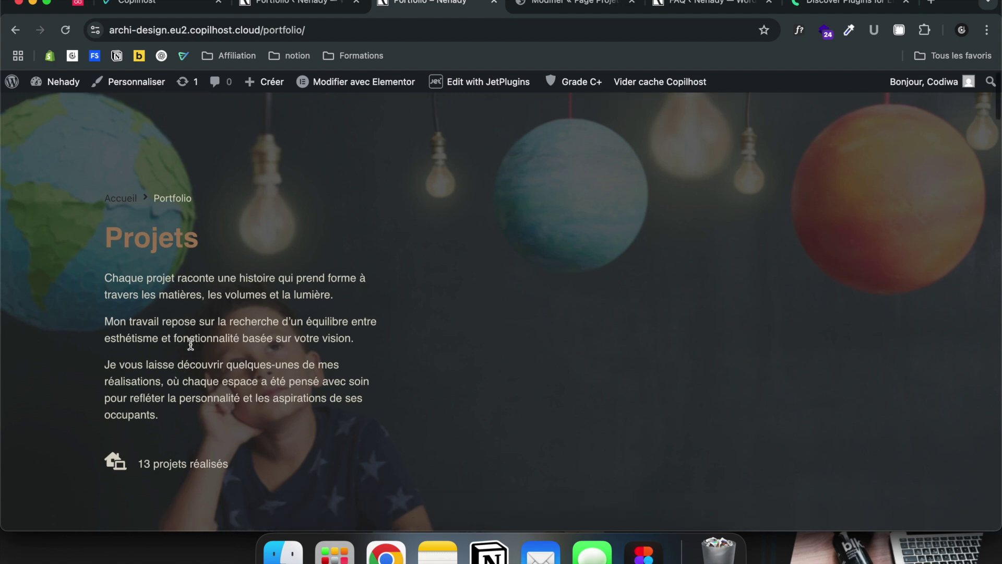
{"action": "scroll", "coordinate": [191, 343], "scroll_direction": "up", "scroll_amount": 3}
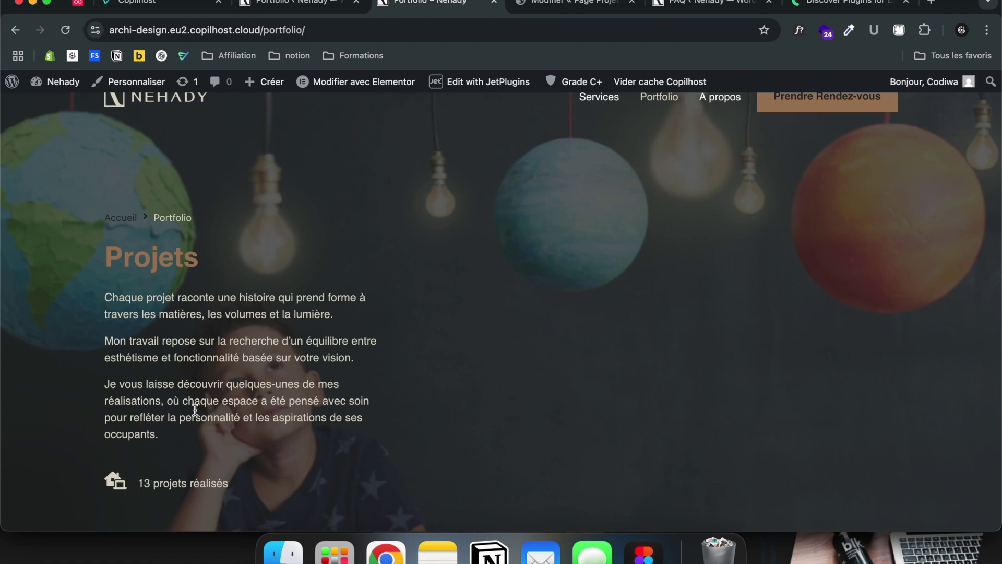
{"action": "scroll", "coordinate": [349, 371], "scroll_direction": "down", "scroll_amount": 10}
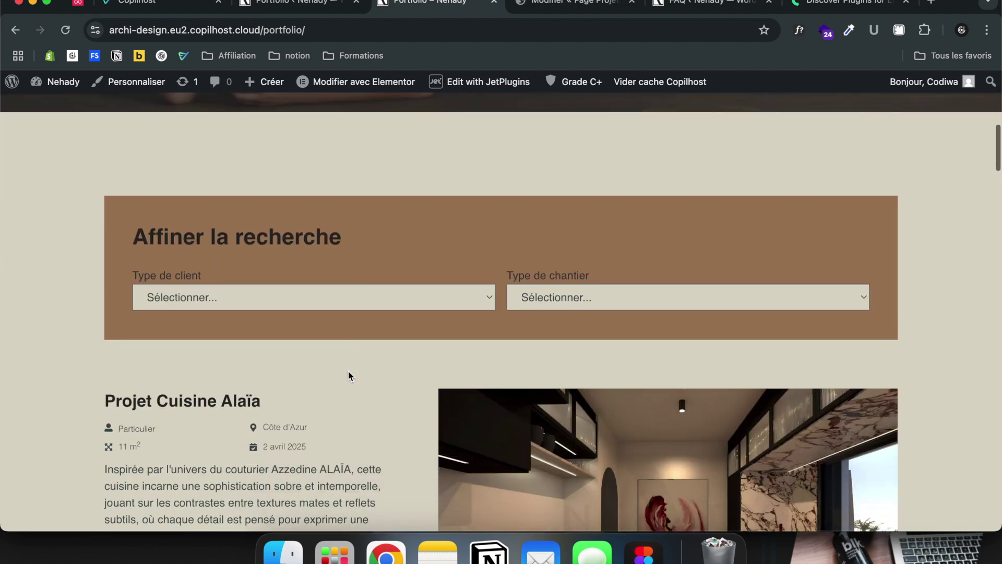
{"action": "scroll", "coordinate": [417, 279], "scroll_direction": "up", "scroll_amount": 1}
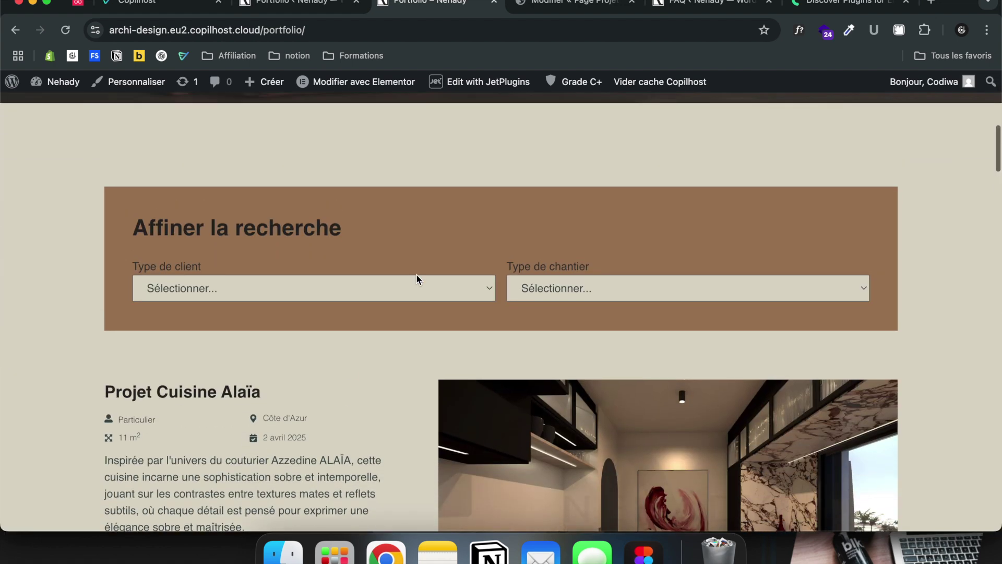
{"action": "scroll", "coordinate": [416, 274], "scroll_direction": "up", "scroll_amount": 5}
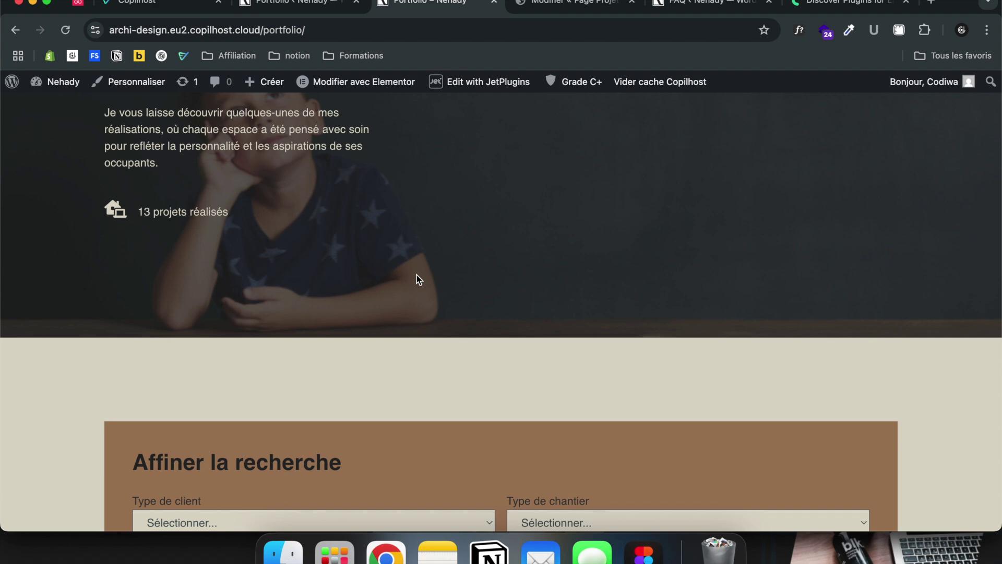
{"action": "scroll", "coordinate": [416, 274], "scroll_direction": "down", "scroll_amount": 3}
{"action": "scroll", "coordinate": [359, 248], "scroll_direction": "up", "scroll_amount": 3}
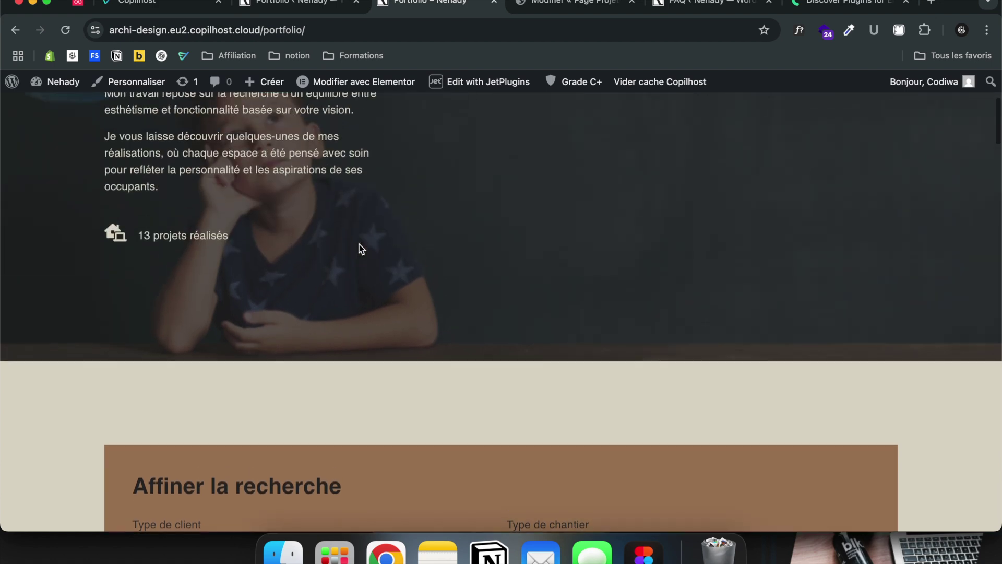
- Compare the admin's Portfolio post list with the project counter on the live Portfolio page
{"action": "left_click", "coordinate": [300, 9]}
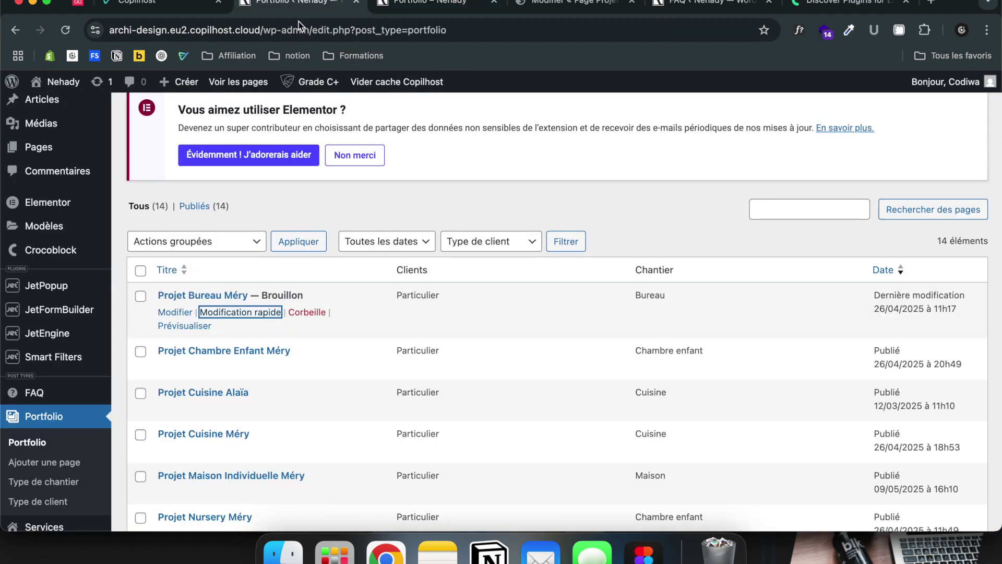
{"action": "mouse_move", "coordinate": [55, 344]}
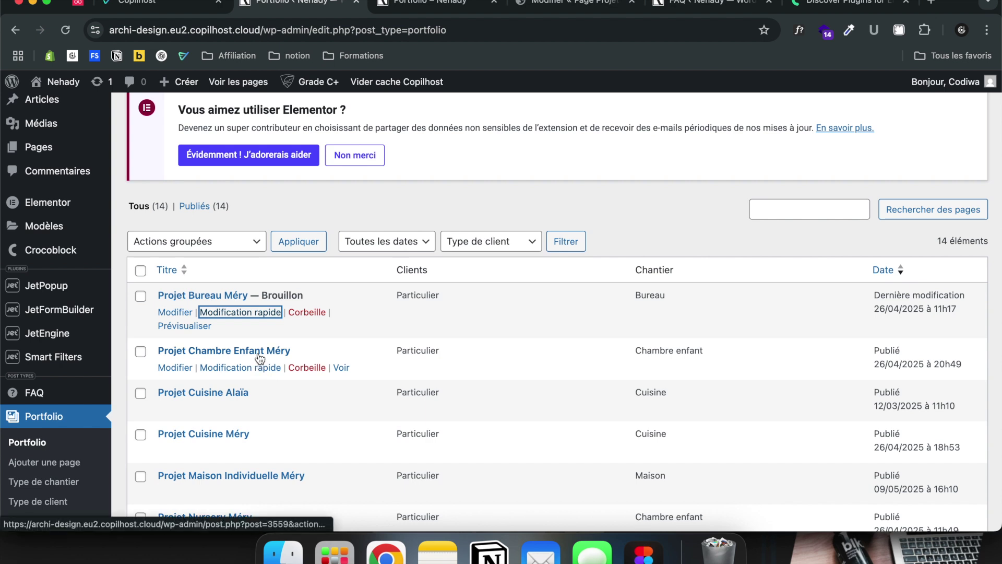
{"action": "left_click", "coordinate": [448, 11]}
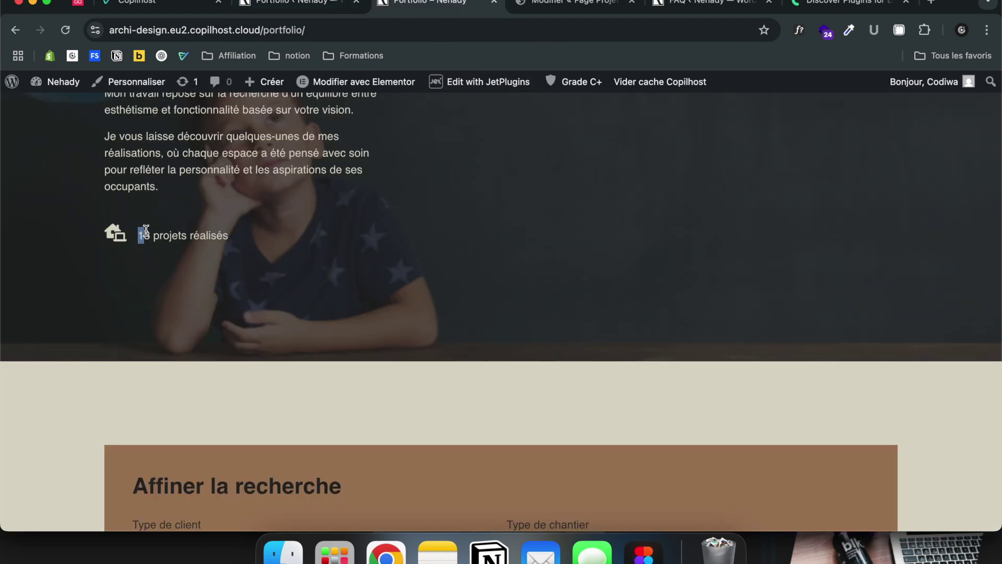
{"action": "left_click", "coordinate": [283, 10]}
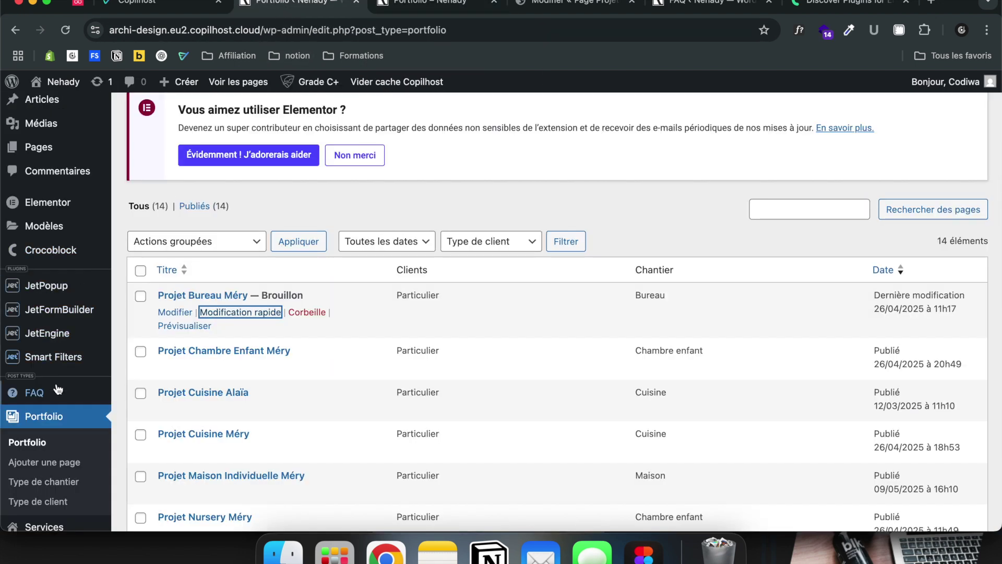
{"action": "left_click", "coordinate": [434, 7]}
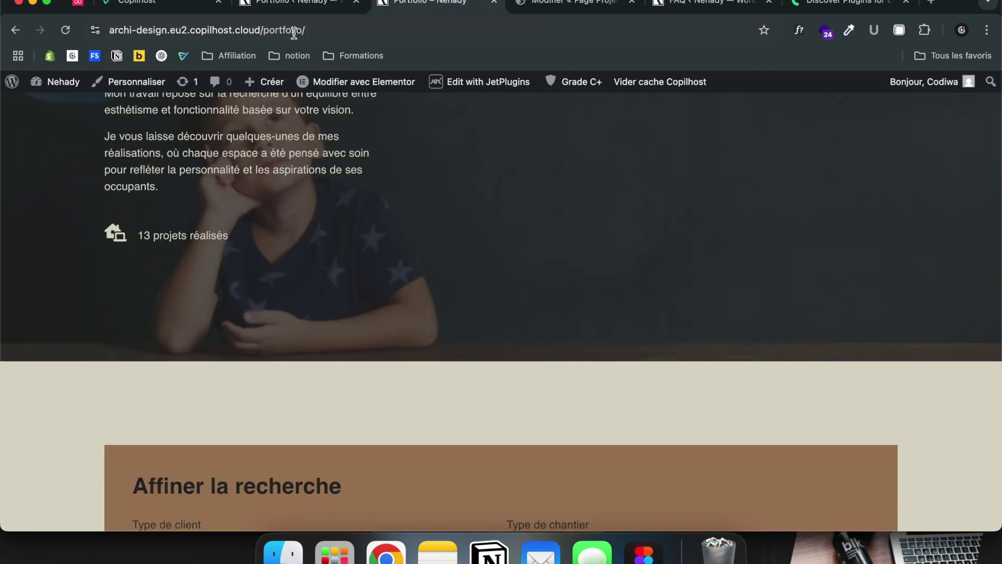
- Look over the project cards on the live Portfolio page, including Projet Cuisine Alaïa and Projet Salon Fann, and return to the introduction
{"action": "scroll", "coordinate": [199, 287], "scroll_direction": "down", "scroll_amount": 10}
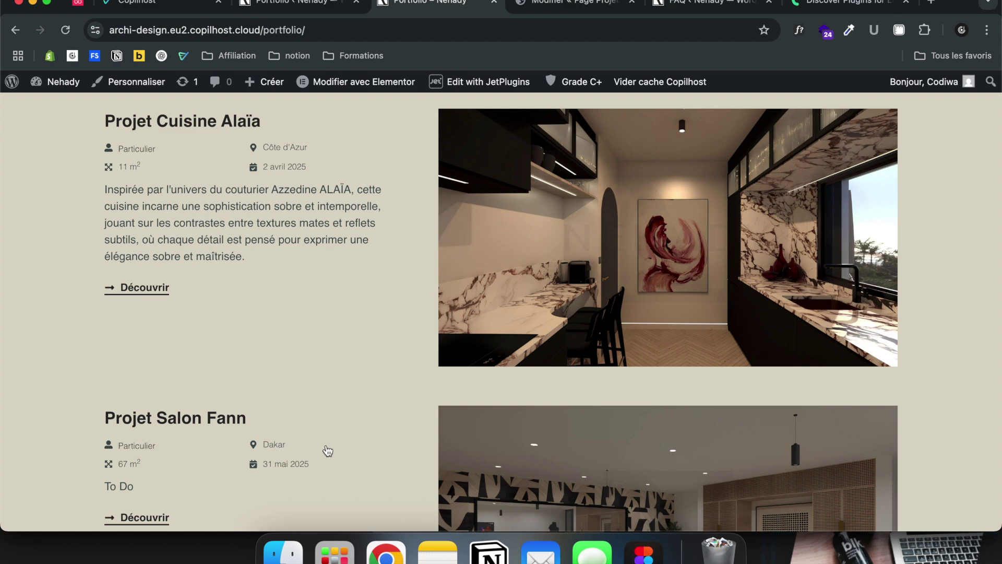
{"action": "scroll", "coordinate": [328, 451], "scroll_direction": "up", "scroll_amount": 1}
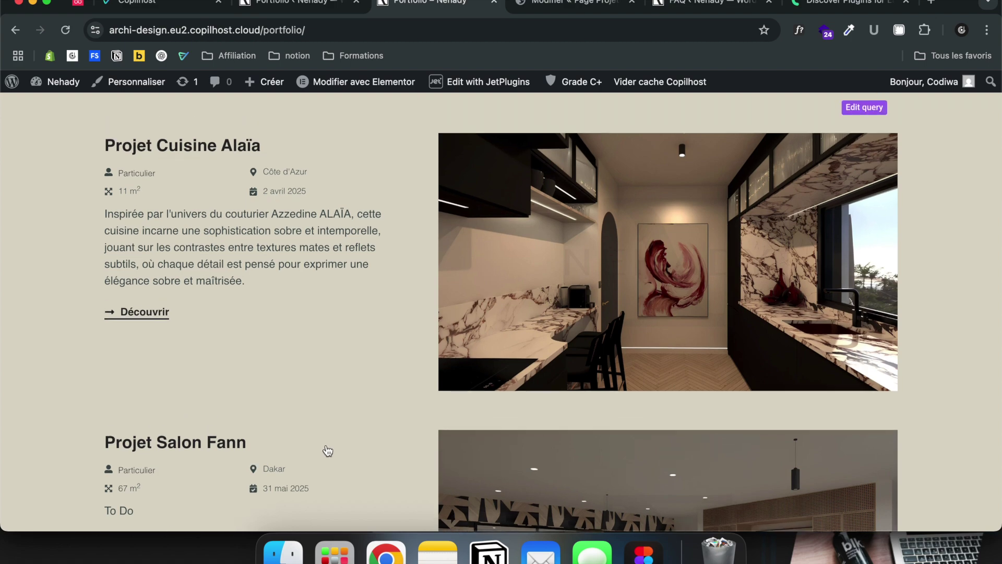
{"action": "scroll", "coordinate": [328, 451], "scroll_direction": "up", "scroll_amount": 10}
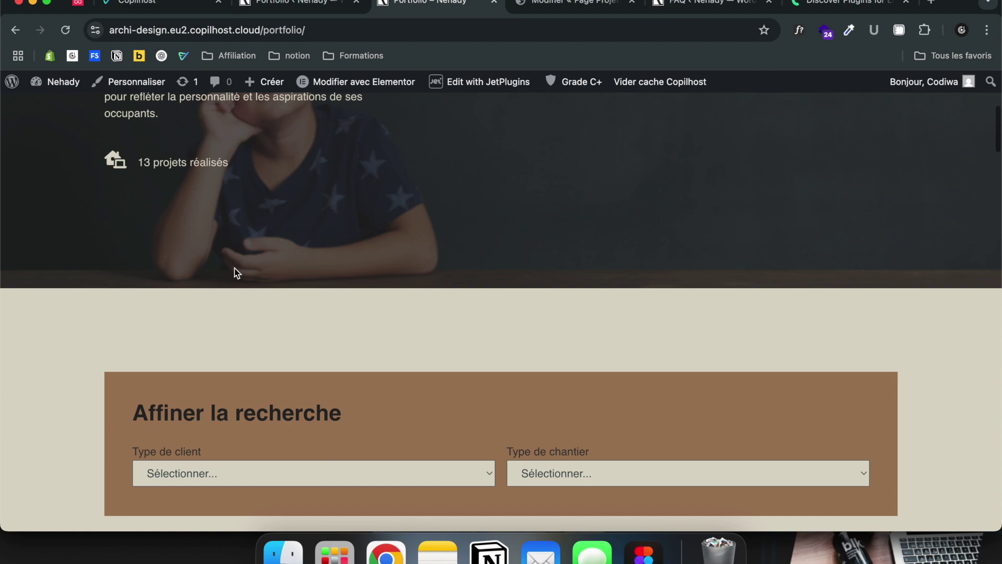
{"action": "scroll", "coordinate": [179, 235], "scroll_direction": "down", "scroll_amount": 8}
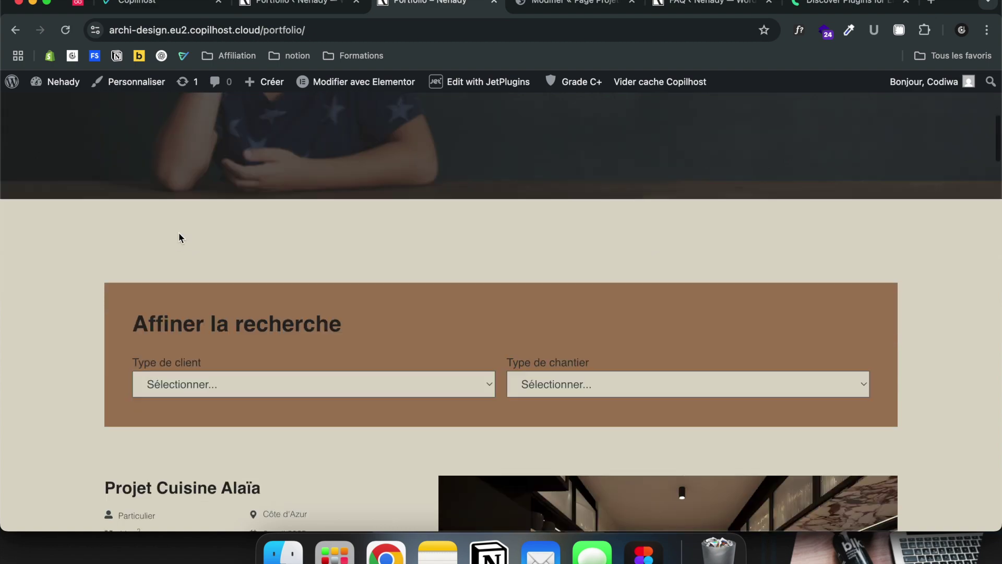
{"action": "scroll", "coordinate": [279, 341], "scroll_direction": "down", "scroll_amount": 4}
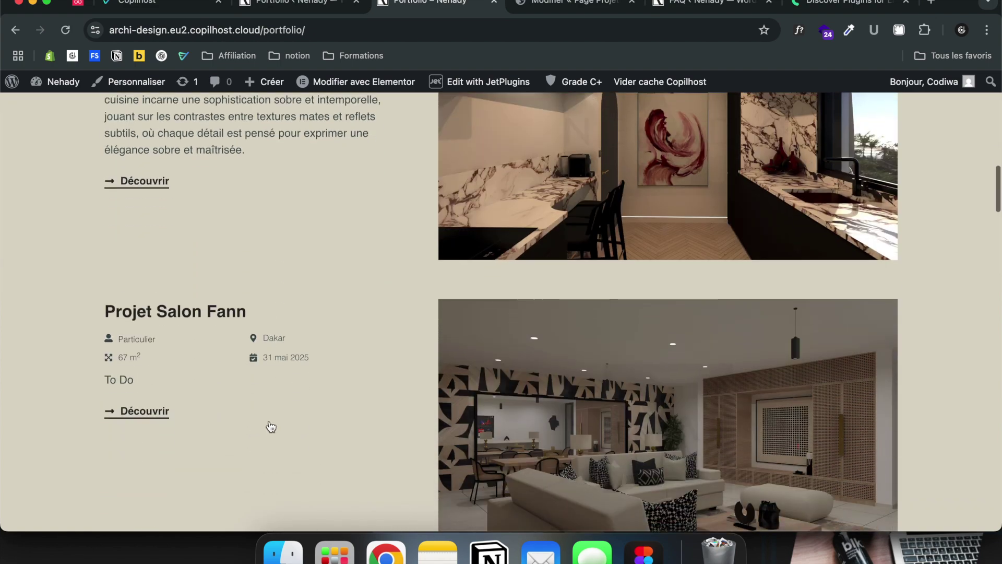
{"action": "scroll", "coordinate": [268, 424], "scroll_direction": "up", "scroll_amount": 15}
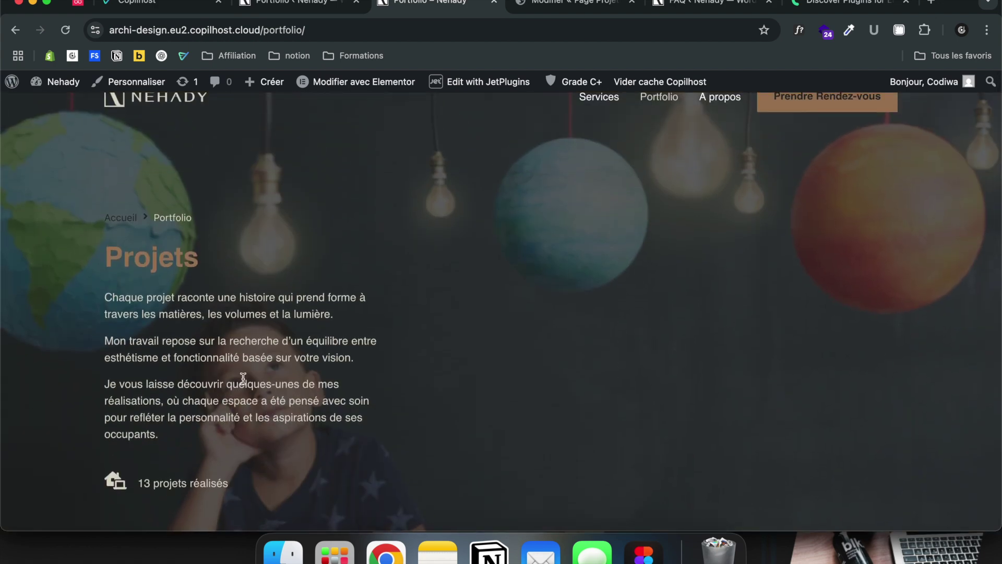
- Examine the Affiner la recherche filters above the project cards on the live Portfolio page and return to the project counter
{"action": "scroll", "coordinate": [243, 378], "scroll_direction": "down", "scroll_amount": 6}
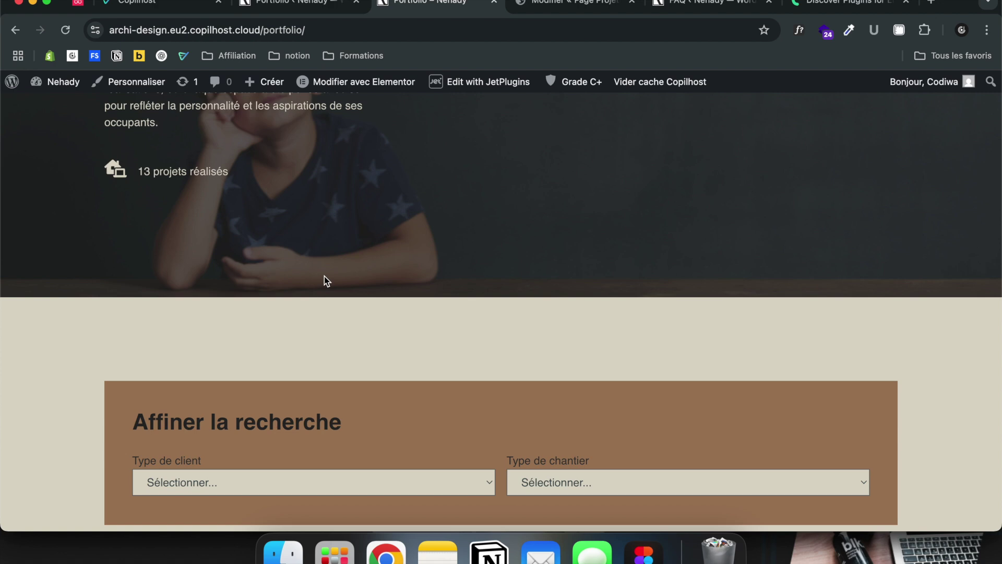
{"action": "scroll", "coordinate": [324, 277], "scroll_direction": "down", "scroll_amount": 2}
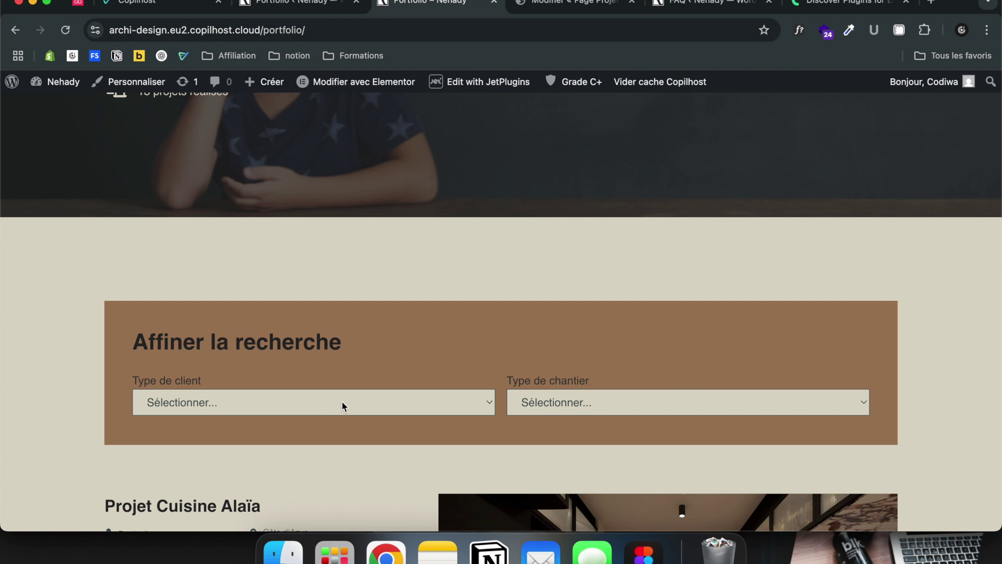
{"action": "scroll", "coordinate": [344, 404], "scroll_direction": "down", "scroll_amount": 5}
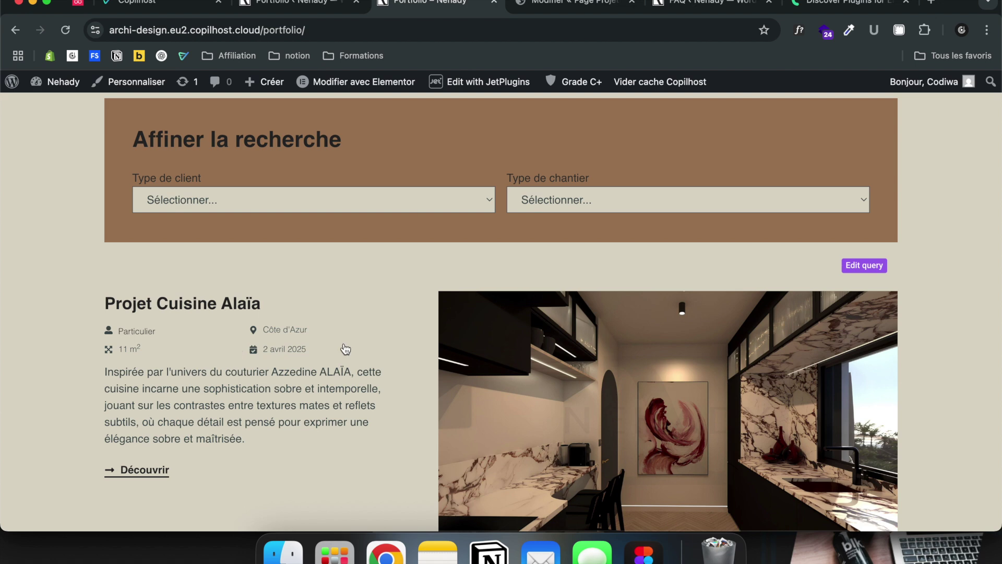
{"action": "scroll", "coordinate": [339, 325], "scroll_direction": "up", "scroll_amount": 1}
{"action": "scroll", "coordinate": [261, 188], "scroll_direction": "up", "scroll_amount": 8}
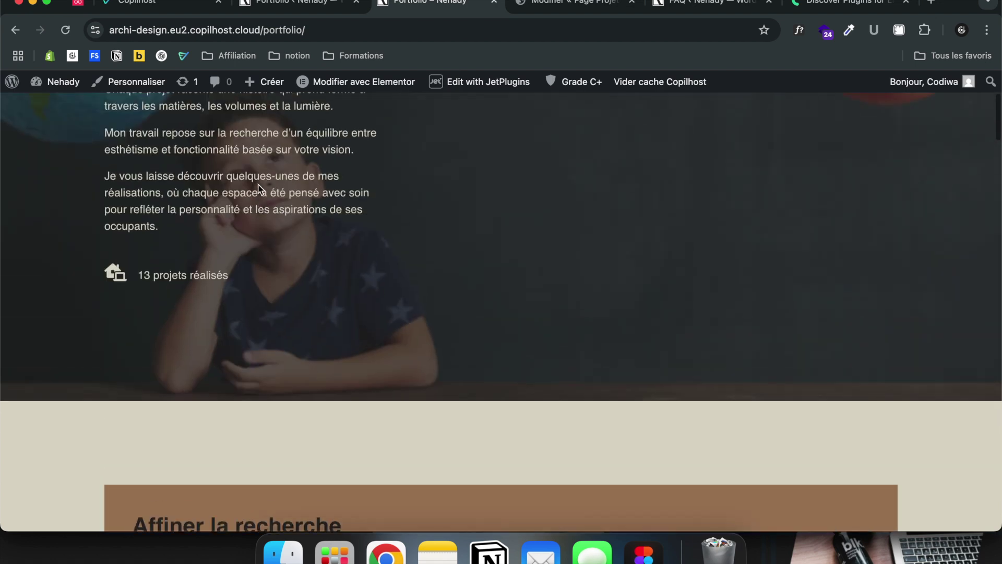
- In the admin's Portfolio post list, quick-edit Projet Chambre Enfant Méry to the Brouillon status and update it
{"action": "left_click", "coordinate": [272, 4]}
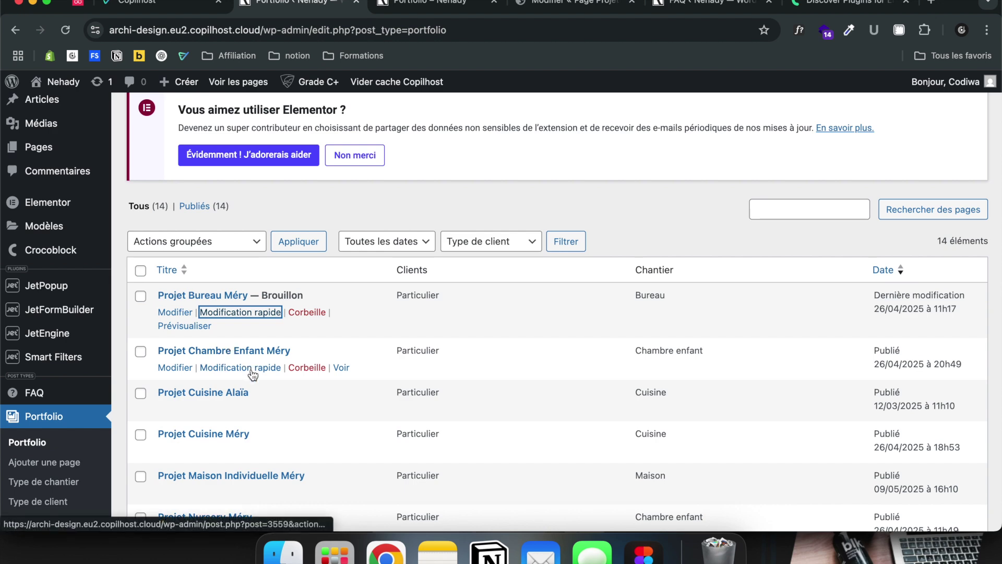
{"action": "left_click", "coordinate": [249, 369]}
{"action": "scroll", "coordinate": [292, 331], "scroll_direction": "down", "scroll_amount": 6}
{"action": "scroll", "coordinate": [337, 249], "scroll_direction": "up", "scroll_amount": 2}
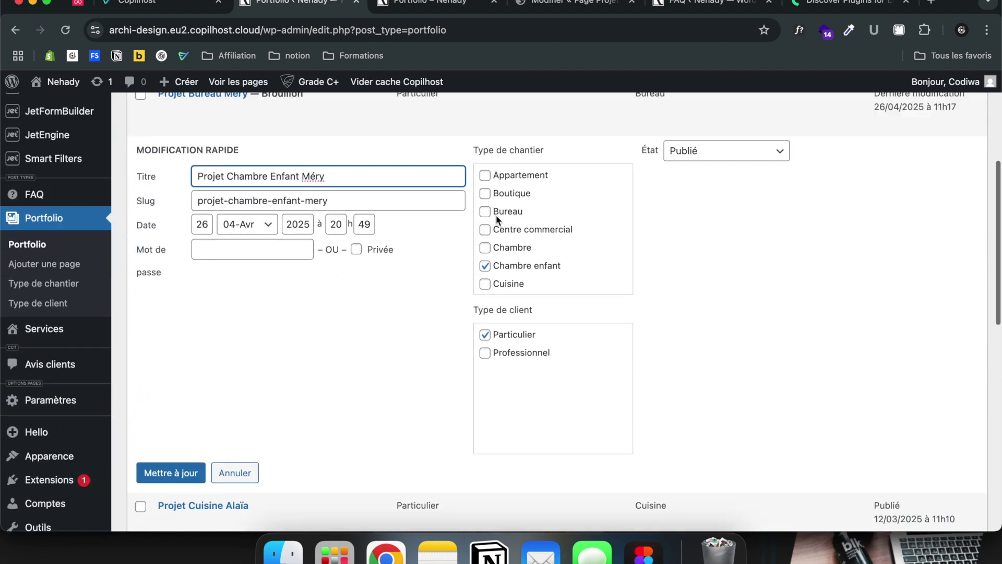
{"action": "left_click", "coordinate": [688, 155]}
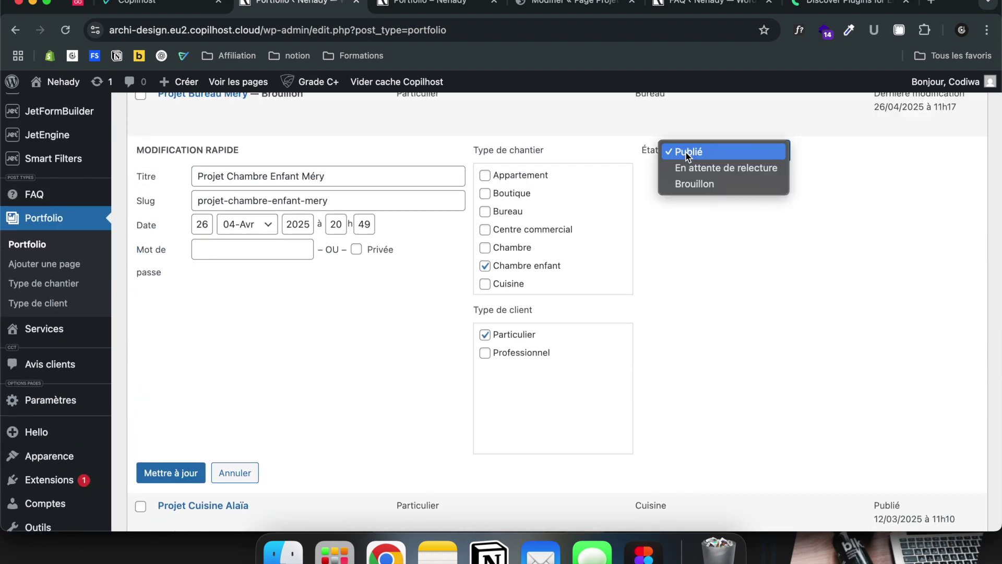
{"action": "left_click", "coordinate": [706, 185]}
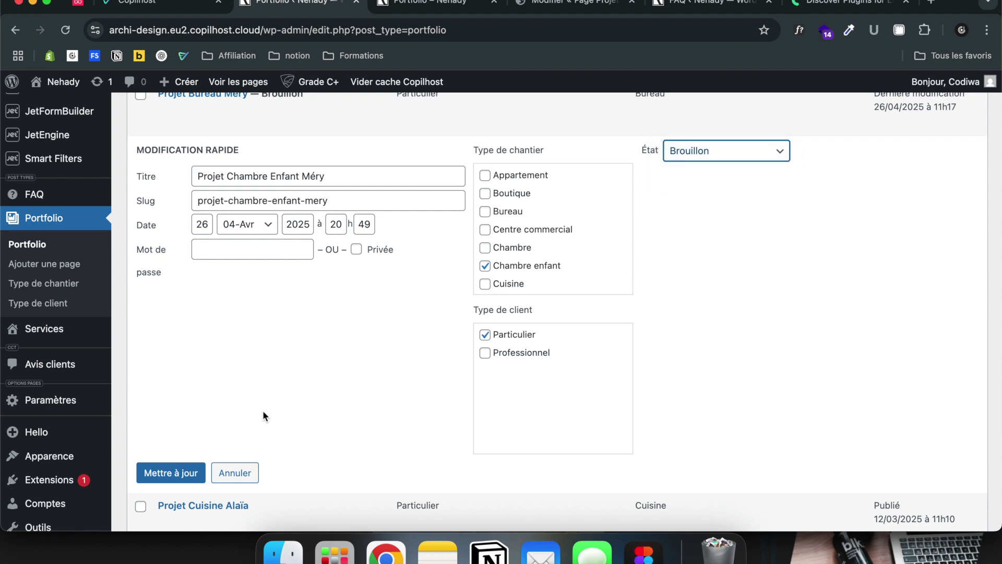
{"action": "left_click", "coordinate": [201, 470]}
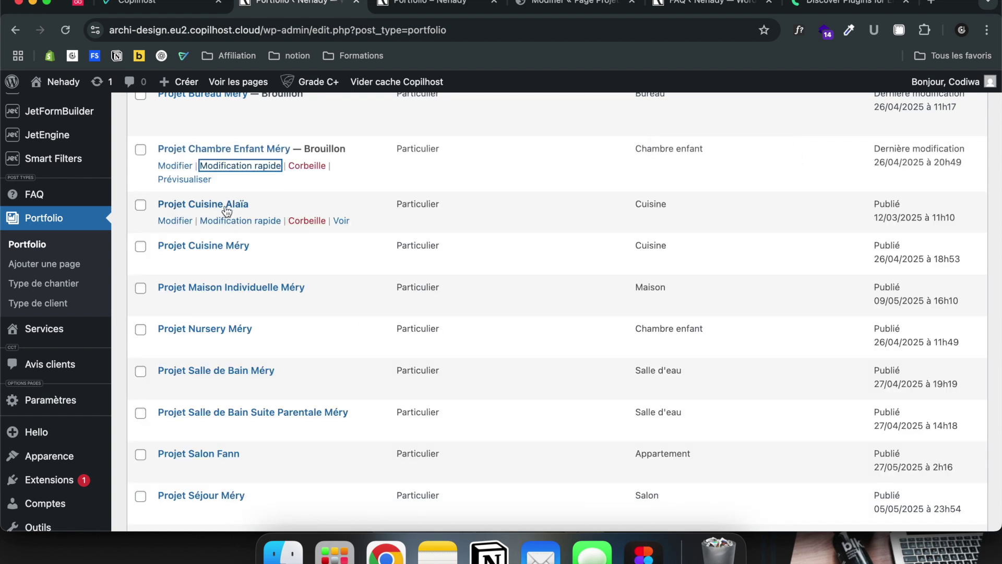
- Quick-edit Projet Cuisine Alaïa to the Brouillon status, update it, and reload the live Portfolio page to check the counter
{"action": "scroll", "coordinate": [230, 225], "scroll_direction": "up", "scroll_amount": 2}
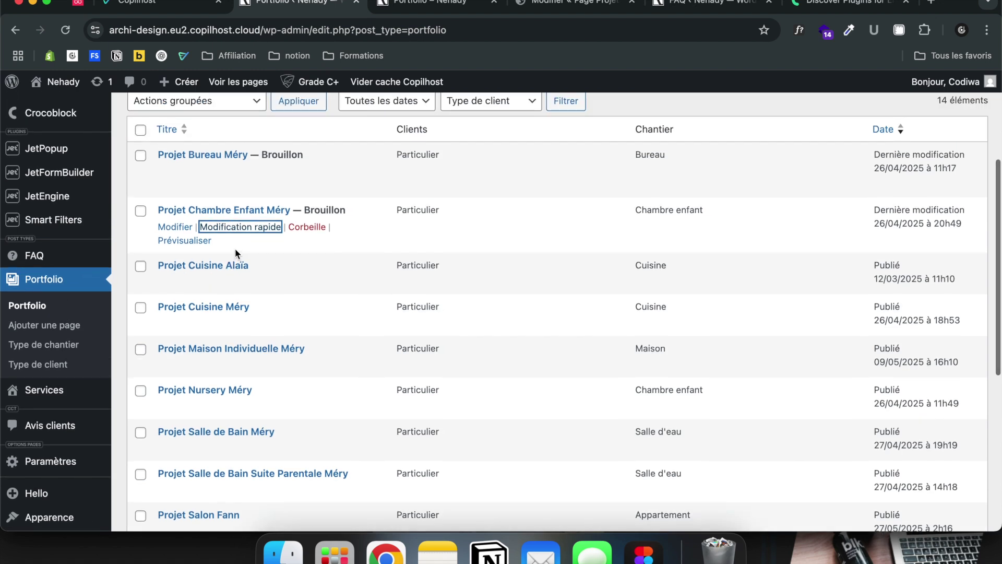
{"action": "left_click", "coordinate": [236, 281]}
{"action": "left_click", "coordinate": [689, 267]}
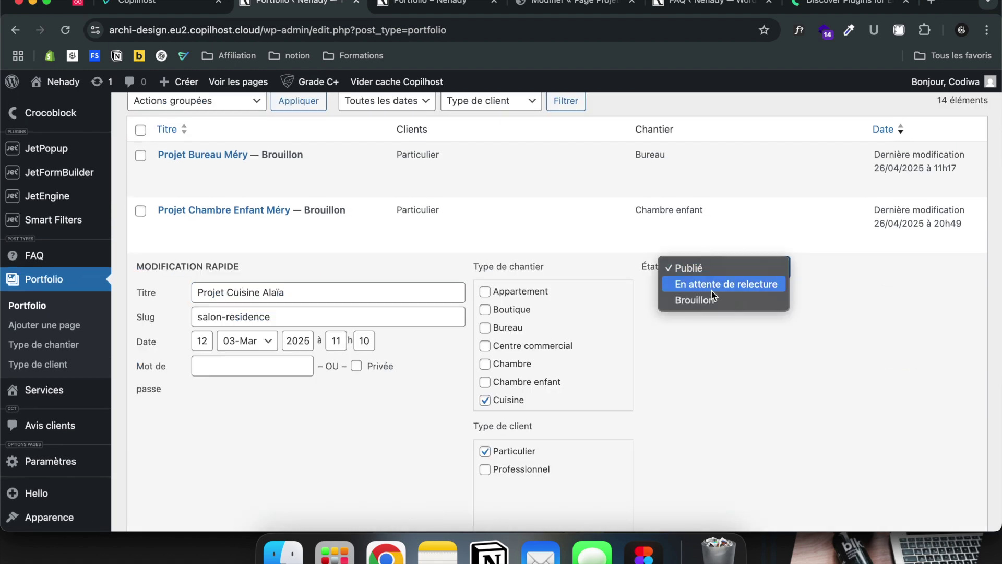
{"action": "left_click", "coordinate": [706, 298]}
{"action": "scroll", "coordinate": [281, 378], "scroll_direction": "down", "scroll_amount": 5}
{"action": "left_click", "coordinate": [157, 417]}
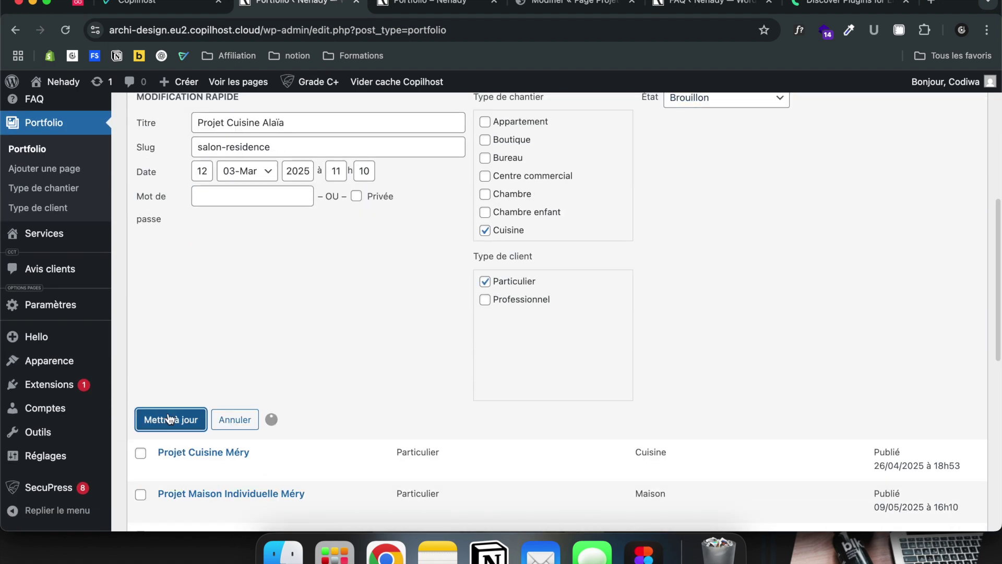
{"action": "scroll", "coordinate": [266, 325], "scroll_direction": "up", "scroll_amount": 1}
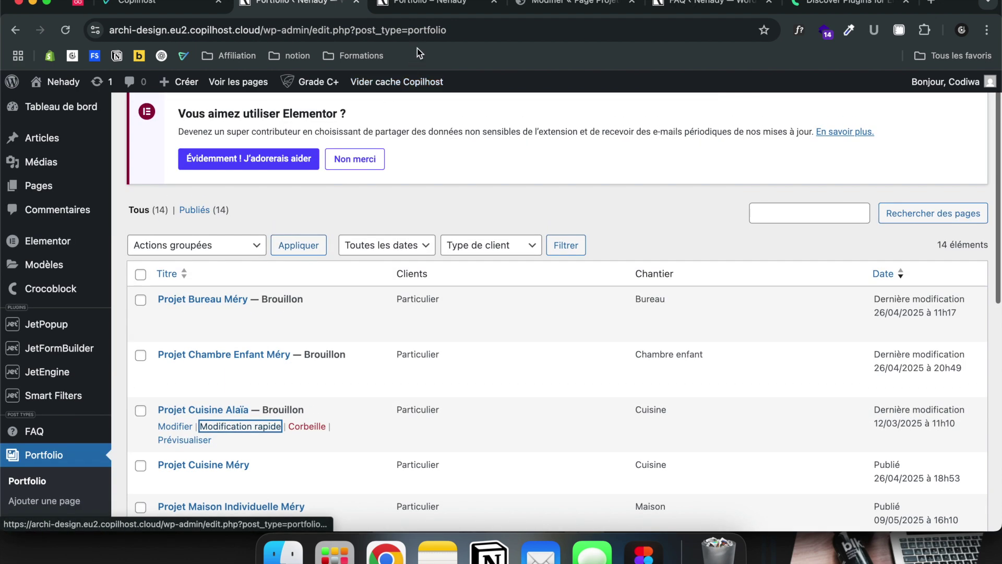
{"action": "left_click", "coordinate": [433, 5]}
{"action": "left_click", "coordinate": [66, 31]}
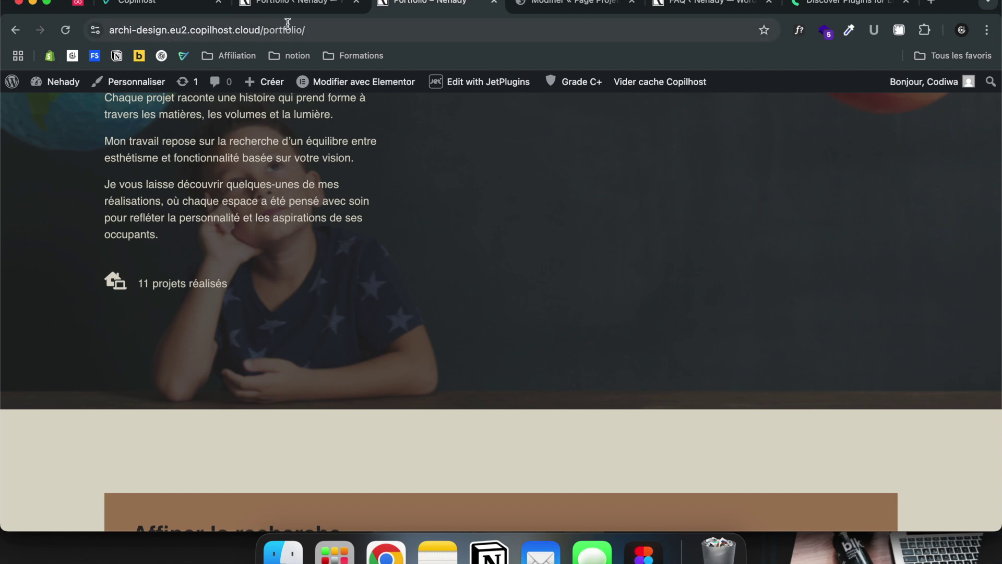
- Quick-edit Projet Cuisine Méry to the Brouillon status, update it, and reload the live Portfolio page
{"action": "left_click", "coordinate": [286, 6]}
{"action": "scroll", "coordinate": [285, 306], "scroll_direction": "down", "scroll_amount": 4}
{"action": "left_click", "coordinate": [241, 349]}
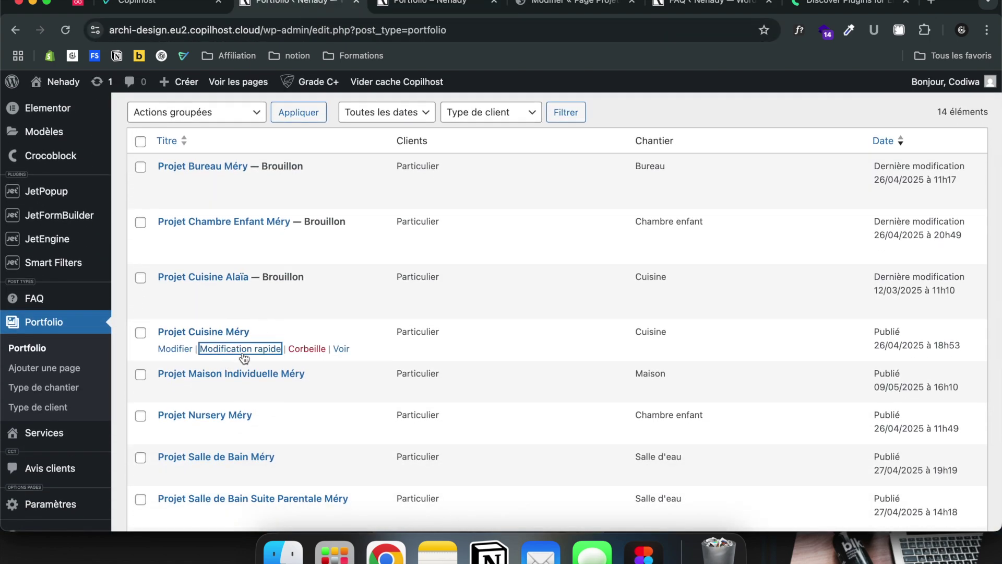
{"action": "left_click", "coordinate": [678, 337]}
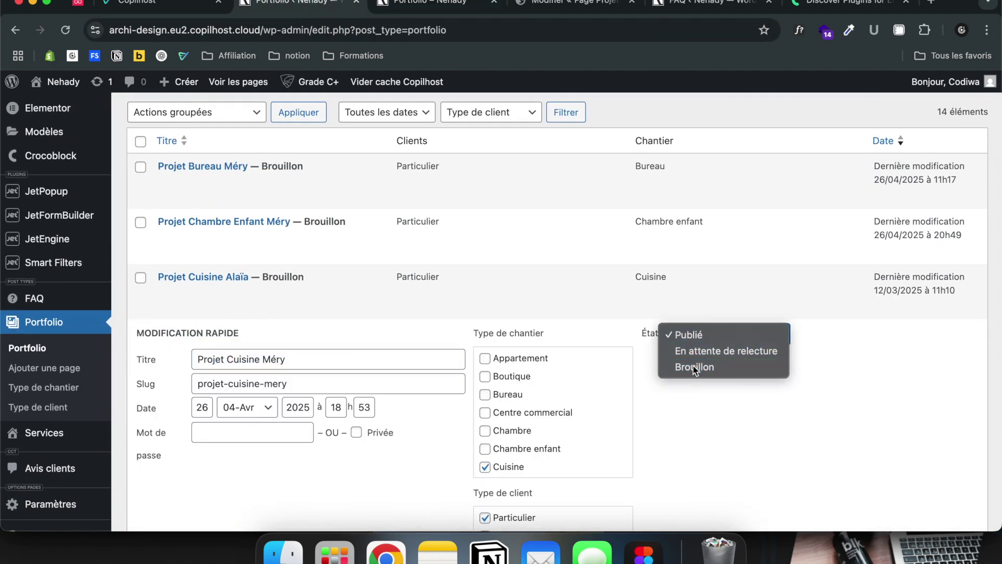
{"action": "left_click", "coordinate": [697, 367]}
{"action": "scroll", "coordinate": [333, 450], "scroll_direction": "down", "scroll_amount": 3}
{"action": "left_click", "coordinate": [173, 514]}
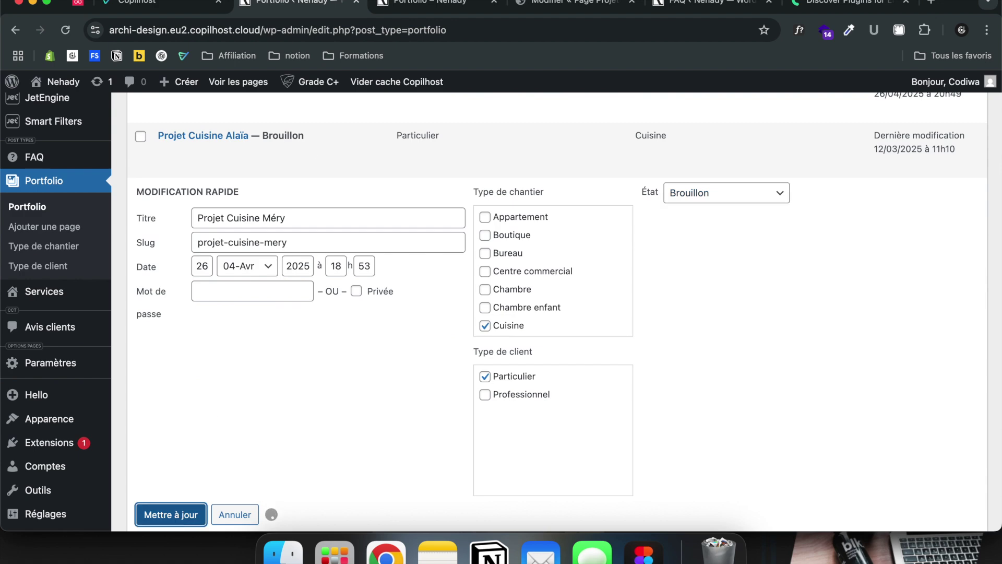
{"action": "key", "text": "ctrl+Tab"}
{"action": "left_click", "coordinate": [66, 30]}
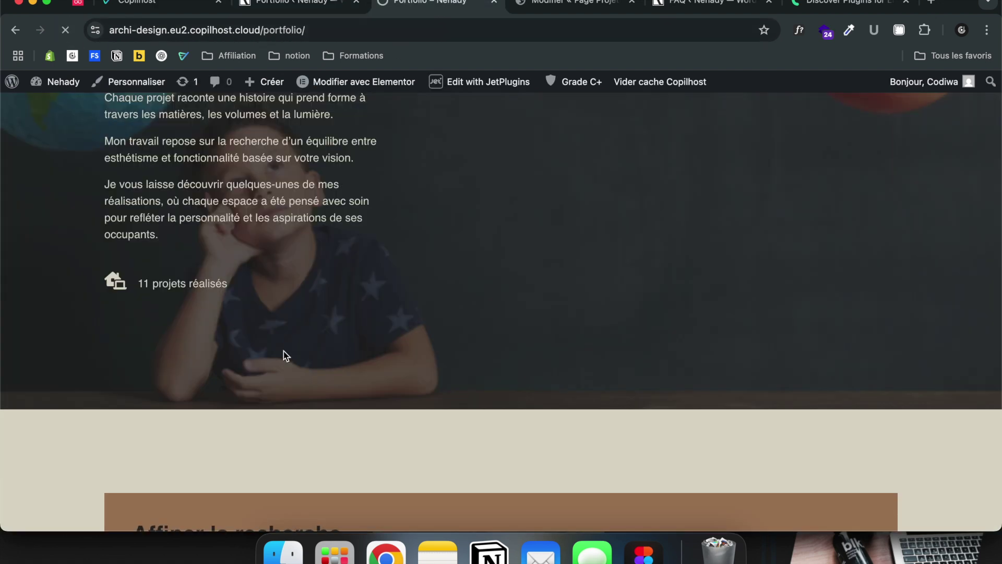
- Look through the reloaded project list on the live page, from Projet Salon Fann down to Projet Studio and back up
{"action": "scroll", "coordinate": [283, 351], "scroll_direction": "down", "scroll_amount": 2}
{"action": "scroll", "coordinate": [284, 355], "scroll_direction": "down", "scroll_amount": 3}
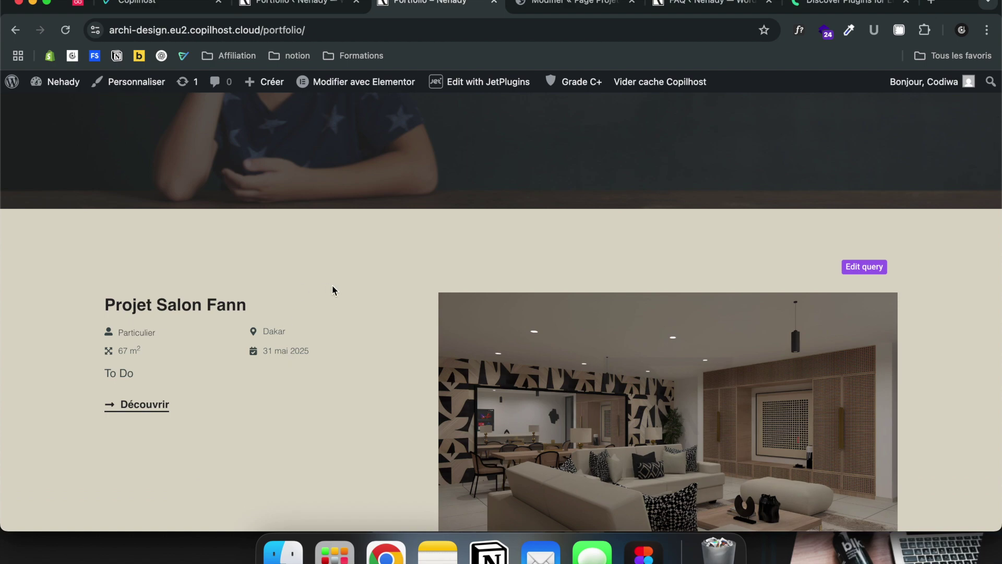
{"action": "scroll", "coordinate": [333, 290], "scroll_direction": "down", "scroll_amount": 10}
{"action": "scroll", "coordinate": [331, 289], "scroll_direction": "up", "scroll_amount": 9}
{"action": "scroll", "coordinate": [333, 291], "scroll_direction": "down", "scroll_amount": 15}
{"action": "scroll", "coordinate": [333, 291], "scroll_direction": "down", "scroll_amount": 15}
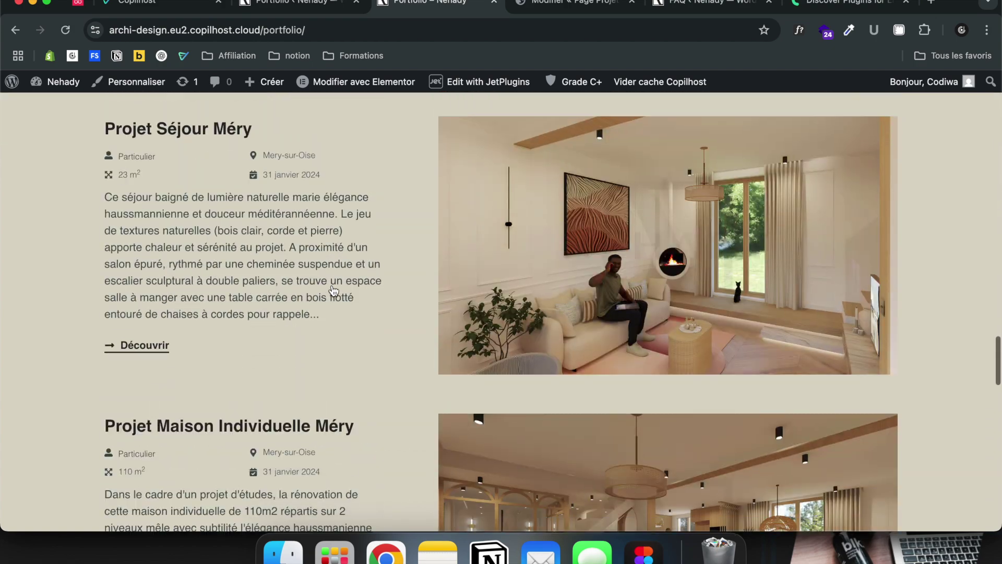
{"action": "scroll", "coordinate": [335, 290], "scroll_direction": "down", "scroll_amount": 3}
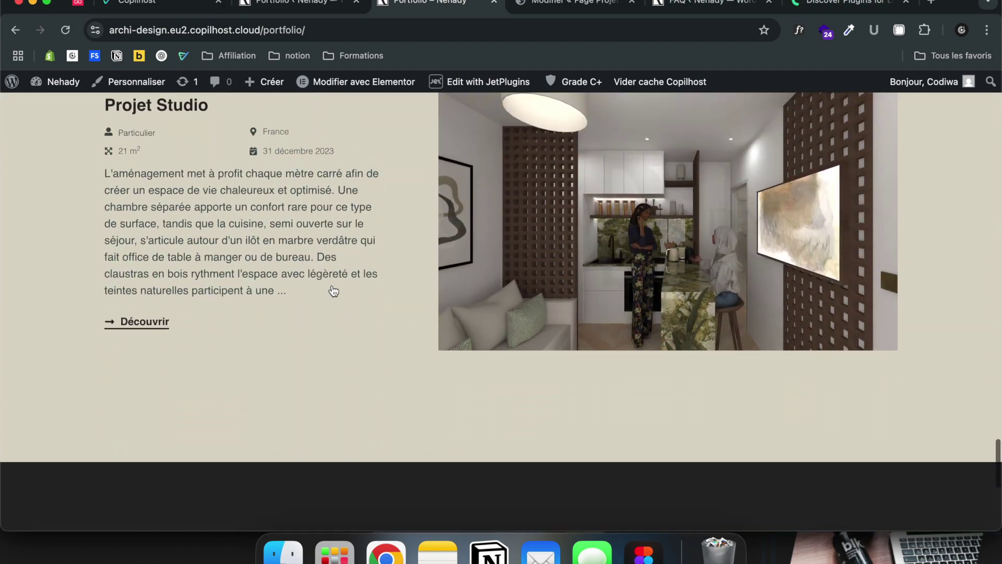
{"action": "scroll", "coordinate": [334, 291], "scroll_direction": "up", "scroll_amount": 15}
{"action": "scroll", "coordinate": [334, 290], "scroll_direction": "up", "scroll_amount": 15}
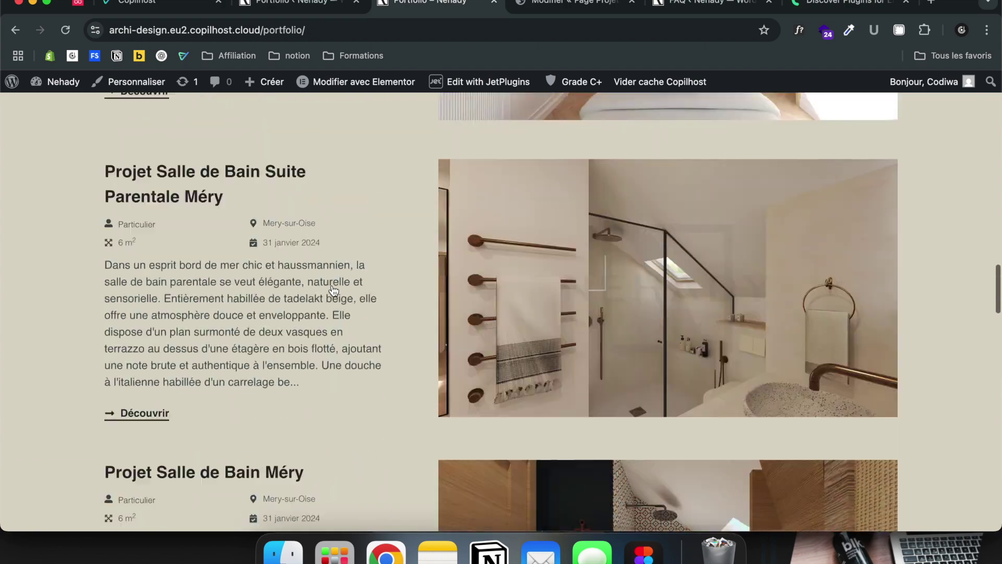
{"action": "scroll", "coordinate": [334, 291], "scroll_direction": "up", "scroll_amount": 10}
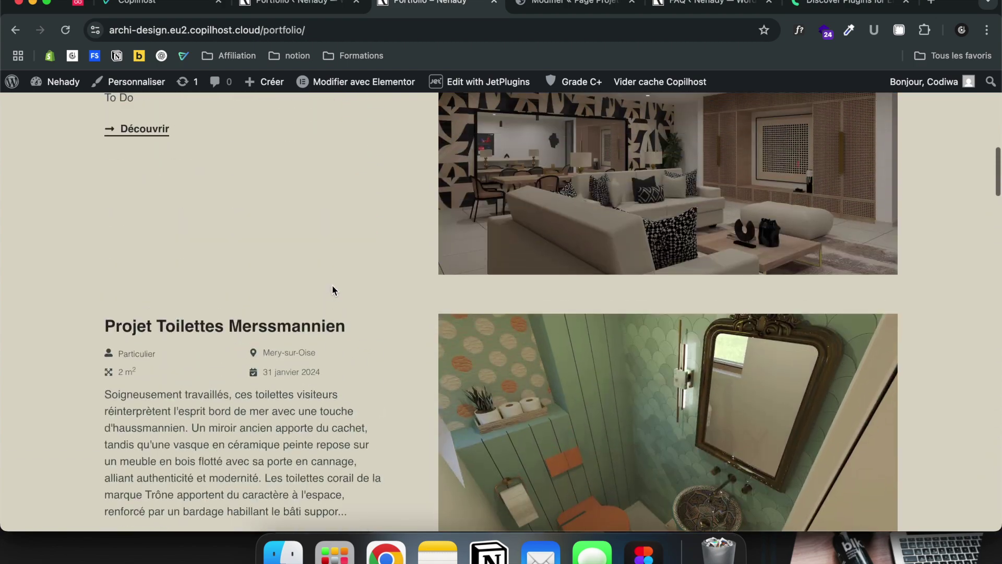
- Examine the area between the project counter and the first cards, Projet Salon Fann to Projet Nursery Méry, for the search filters
{"action": "scroll", "coordinate": [333, 290], "scroll_direction": "down", "scroll_amount": 12}
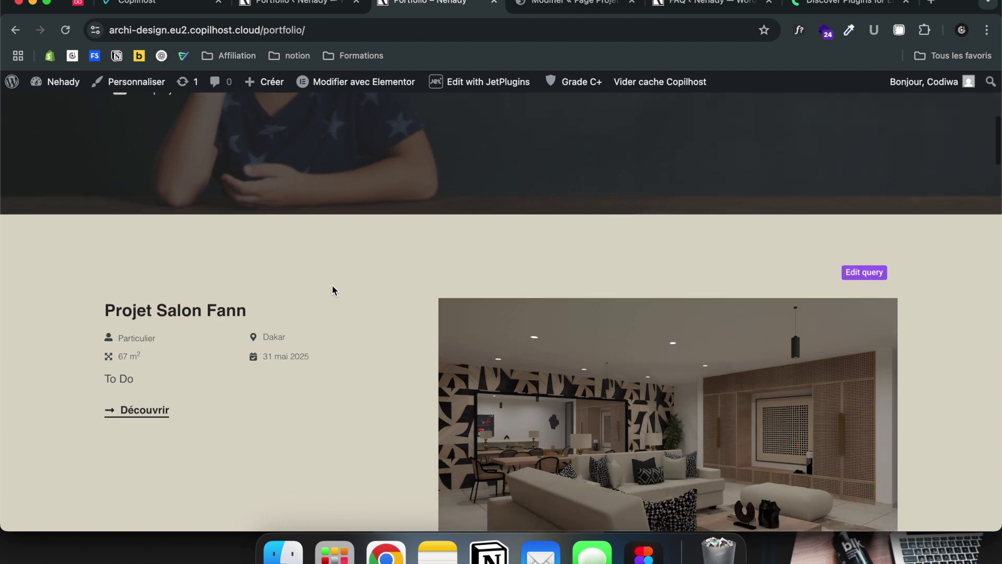
{"action": "scroll", "coordinate": [333, 290], "scroll_direction": "up", "scroll_amount": 10}
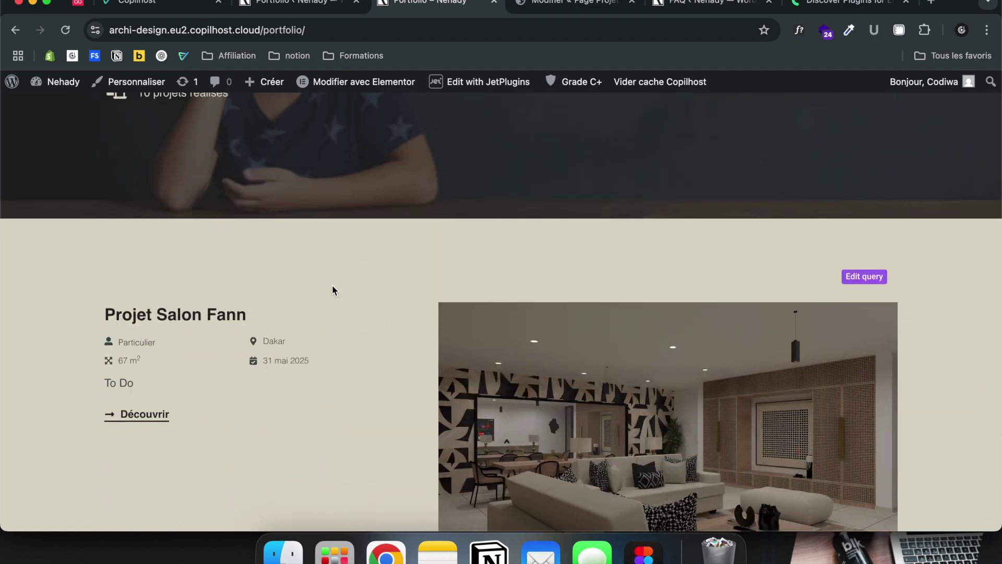
{"action": "scroll", "coordinate": [332, 290], "scroll_direction": "down", "scroll_amount": 1}
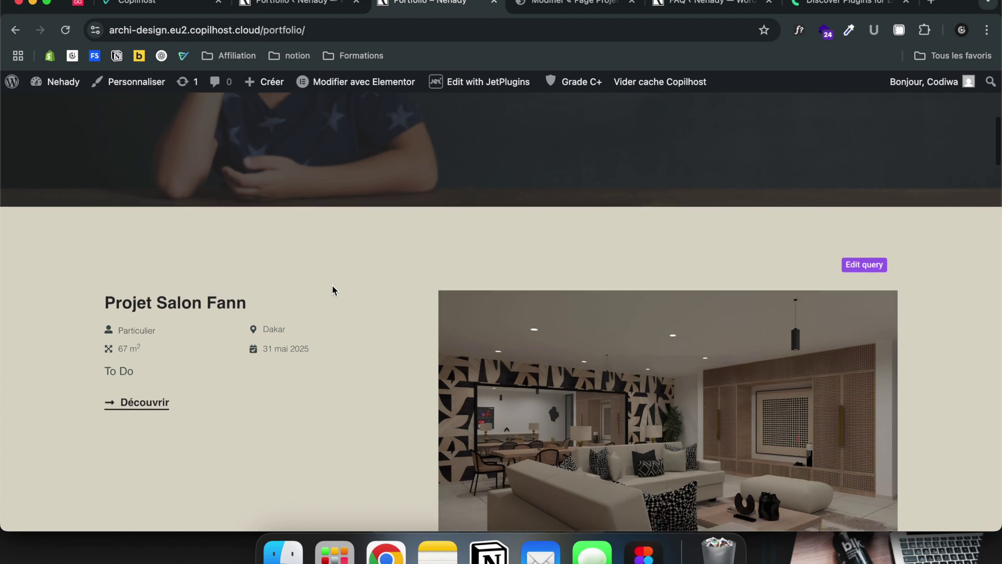
{"action": "scroll", "coordinate": [333, 291], "scroll_direction": "down", "scroll_amount": 3}
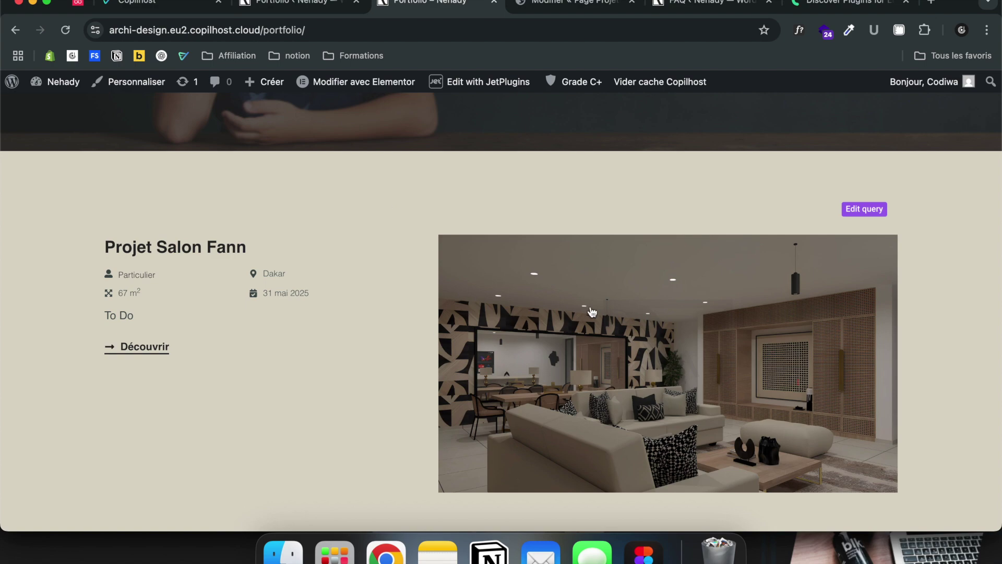
{"action": "scroll", "coordinate": [540, 385], "scroll_direction": "down", "scroll_amount": 10}
{"action": "scroll", "coordinate": [611, 336], "scroll_direction": "up", "scroll_amount": 5}
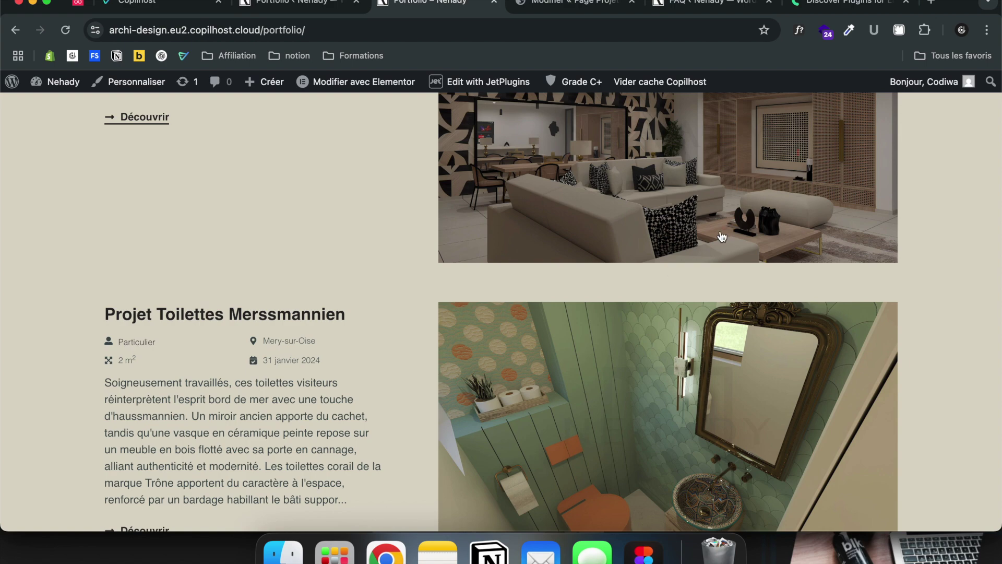
{"action": "scroll", "coordinate": [611, 337], "scroll_direction": "up", "scroll_amount": 6}
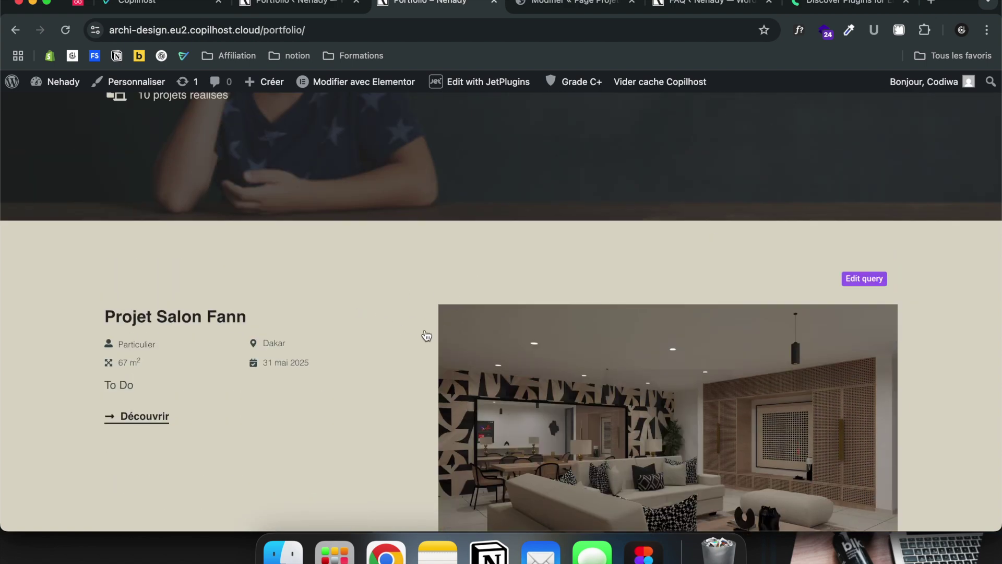
{"action": "scroll", "coordinate": [427, 335], "scroll_direction": "down", "scroll_amount": 1}
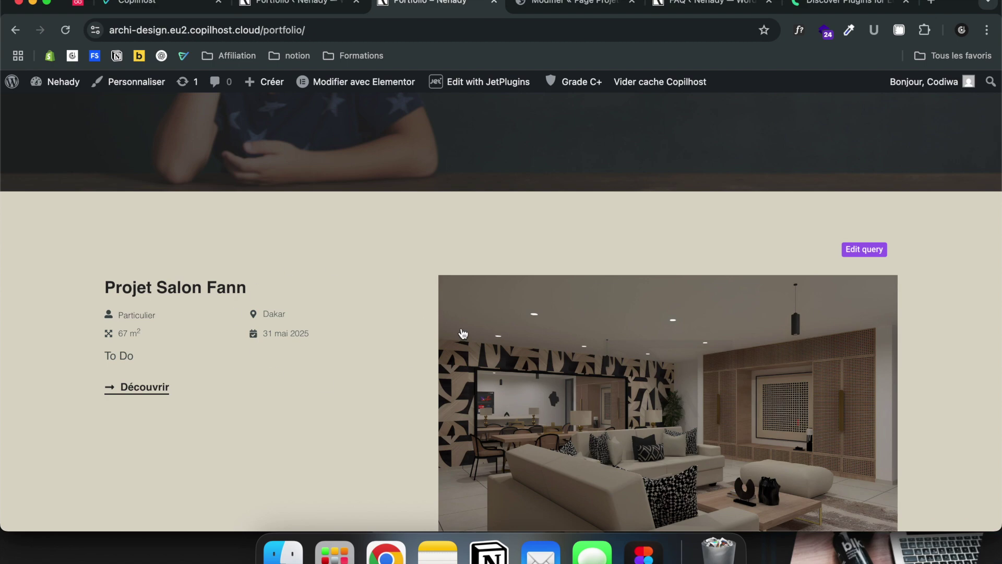
{"action": "scroll", "coordinate": [292, 360], "scroll_direction": "down", "scroll_amount": 15}
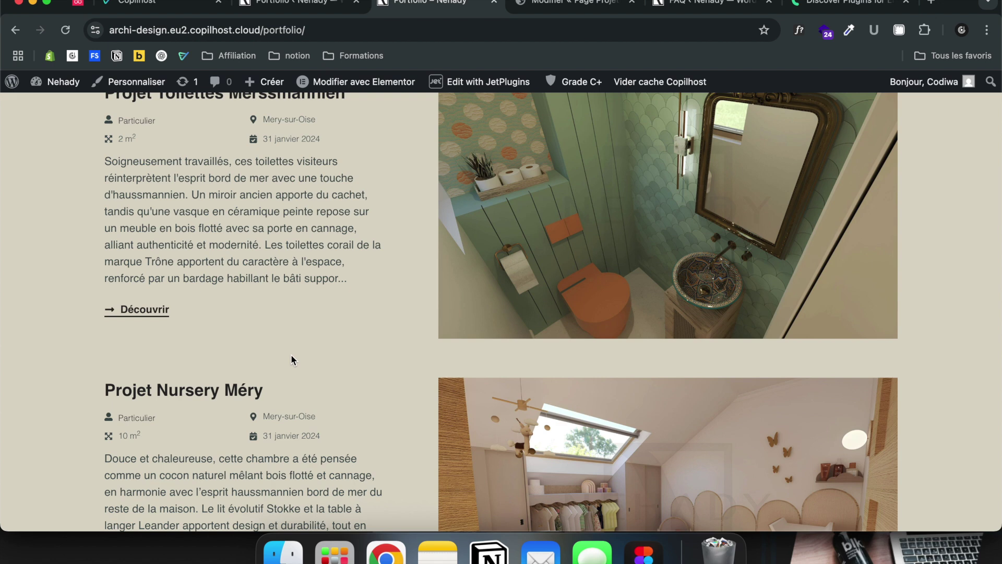
{"action": "scroll", "coordinate": [293, 361], "scroll_direction": "up", "scroll_amount": 10}
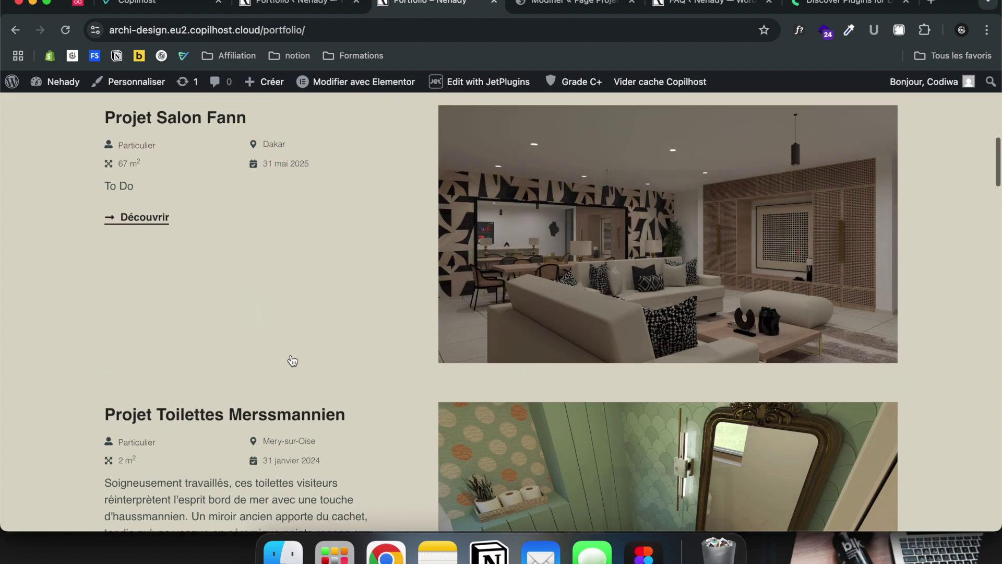
{"action": "scroll", "coordinate": [293, 360], "scroll_direction": "up", "scroll_amount": 7}
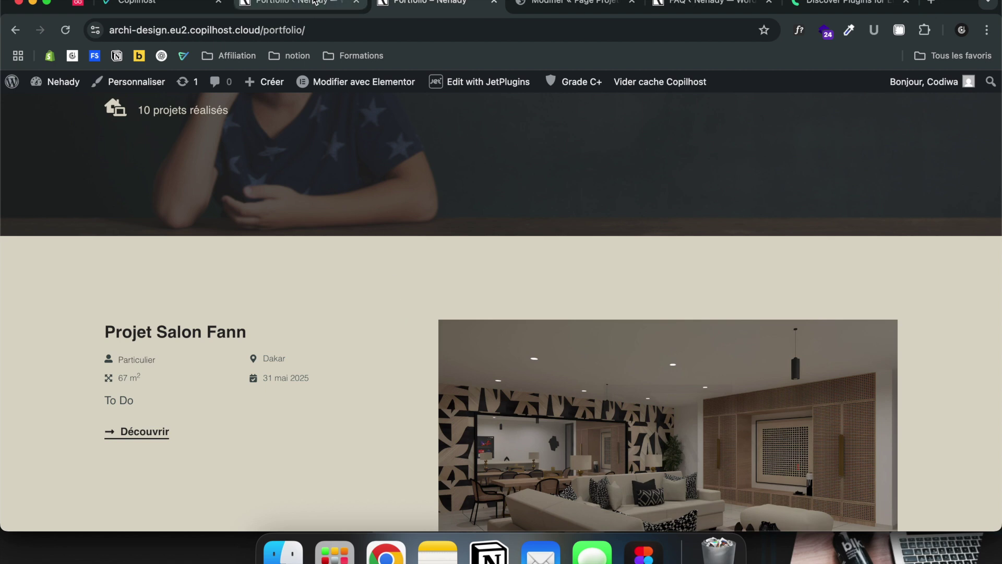
- Compare the drafted projects in the admin's Portfolio post list with the first project cards on the live Portfolio page
{"action": "left_click", "coordinate": [293, 2]}
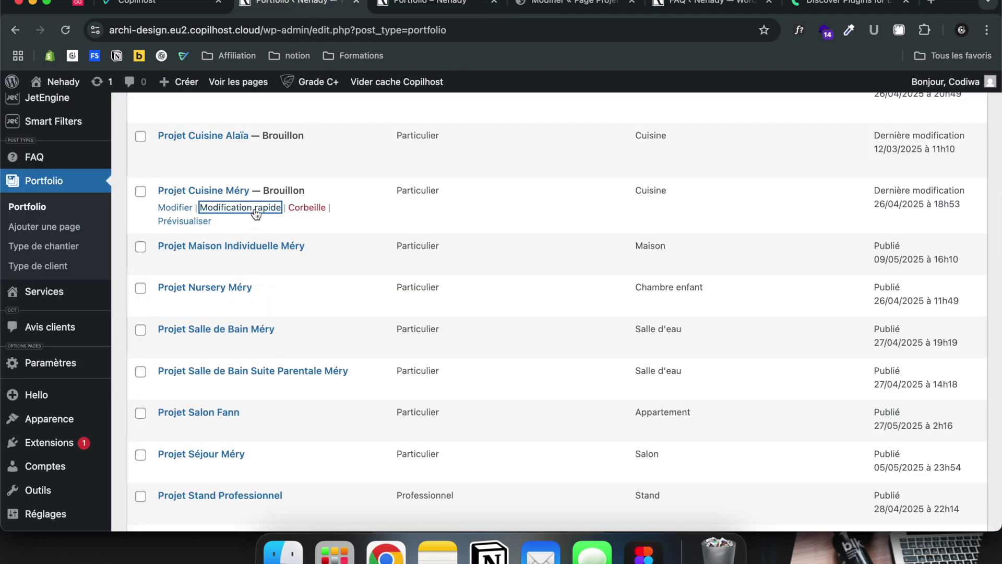
{"action": "left_click", "coordinate": [425, 12]}
{"action": "scroll", "coordinate": [295, 392], "scroll_direction": "down", "scroll_amount": 2}
{"action": "scroll", "coordinate": [295, 391], "scroll_direction": "down", "scroll_amount": 3}
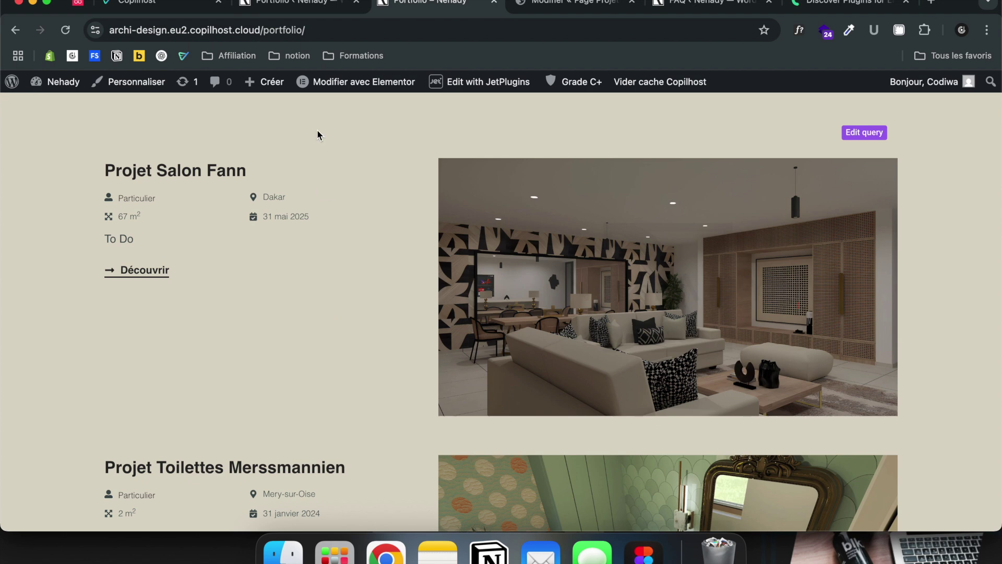
- Quick-edit Projet Cuisine Méry in the admin's Portfolio post list to the Publié status, update it, and reload the live Portfolio page
{"action": "left_click", "coordinate": [313, 6]}
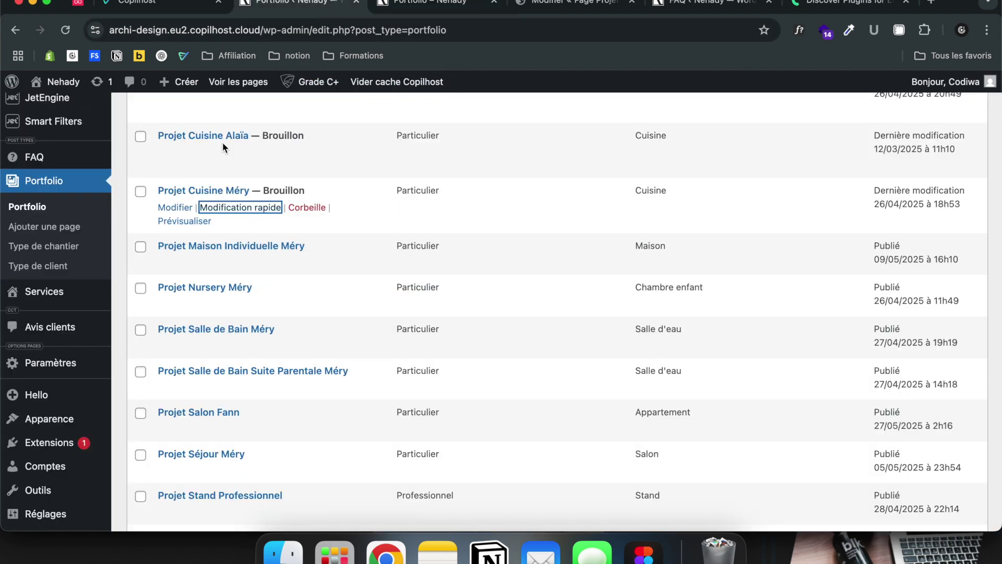
{"action": "left_click", "coordinate": [232, 209]}
{"action": "left_click", "coordinate": [690, 199]}
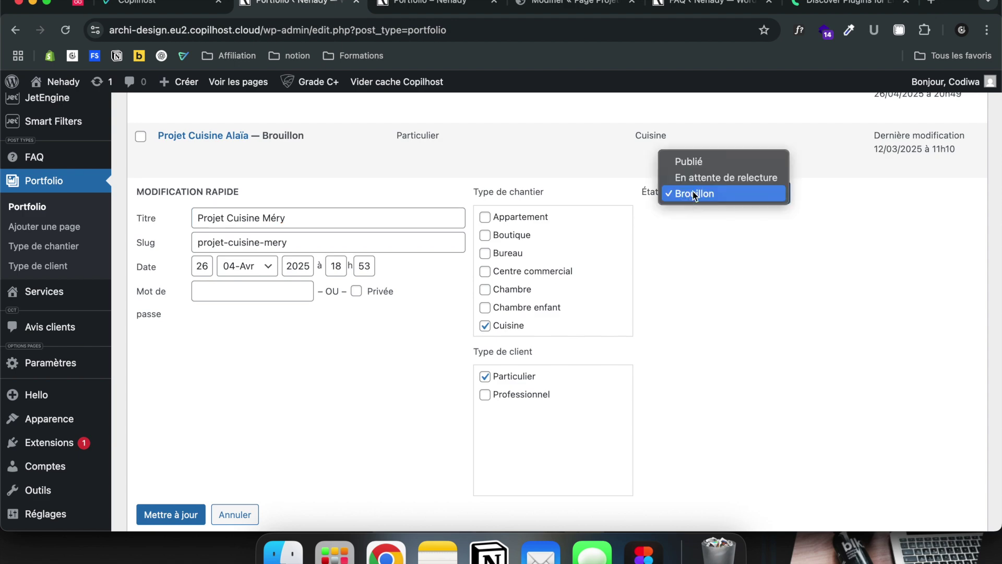
{"action": "left_click", "coordinate": [711, 162]}
{"action": "left_click", "coordinate": [172, 514]}
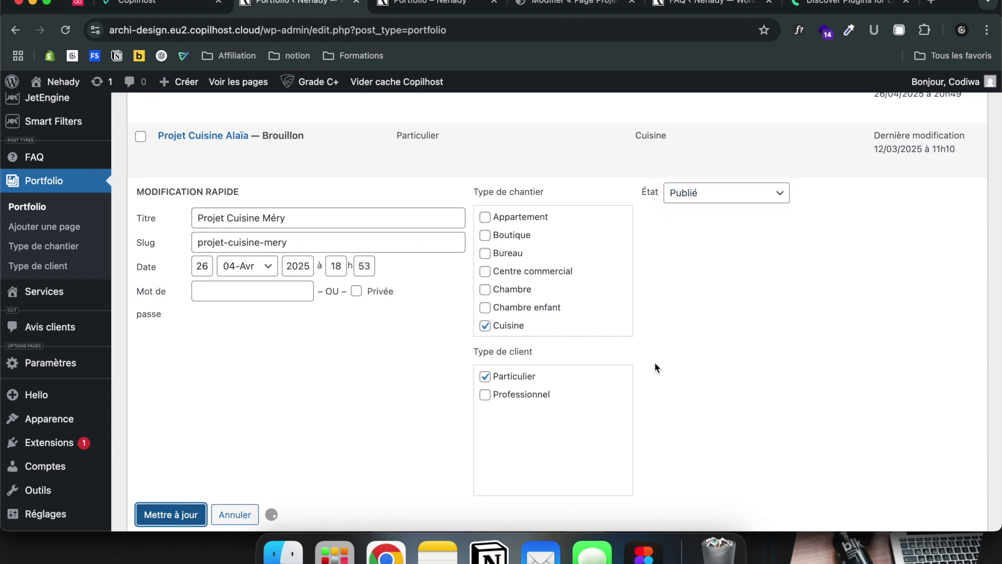
{"action": "left_click", "coordinate": [406, 4]}
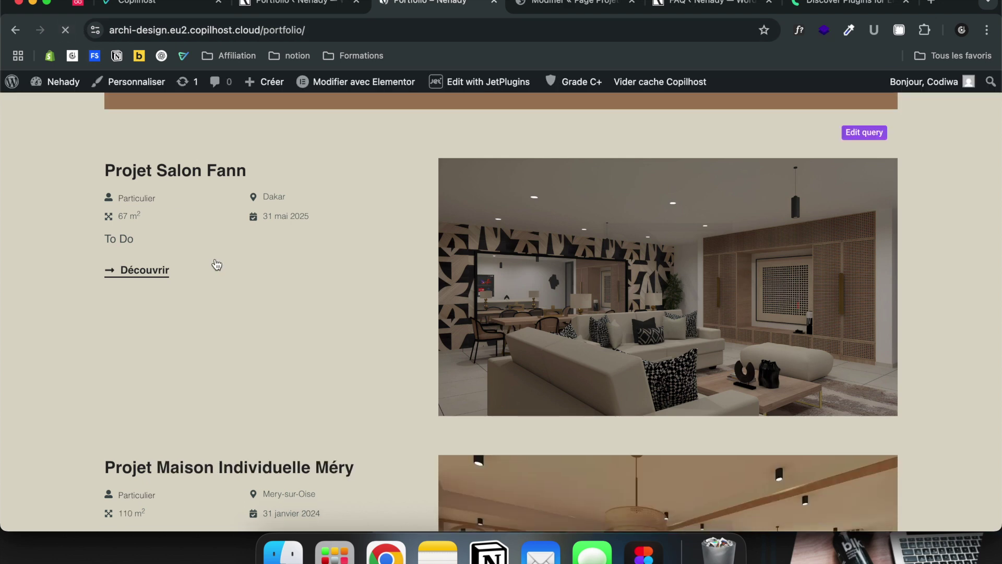
- Examine the Type de client and Type de chantier filters under Affiner la recherche, including the available client types
{"action": "scroll", "coordinate": [260, 298], "scroll_direction": "up", "scroll_amount": 5}
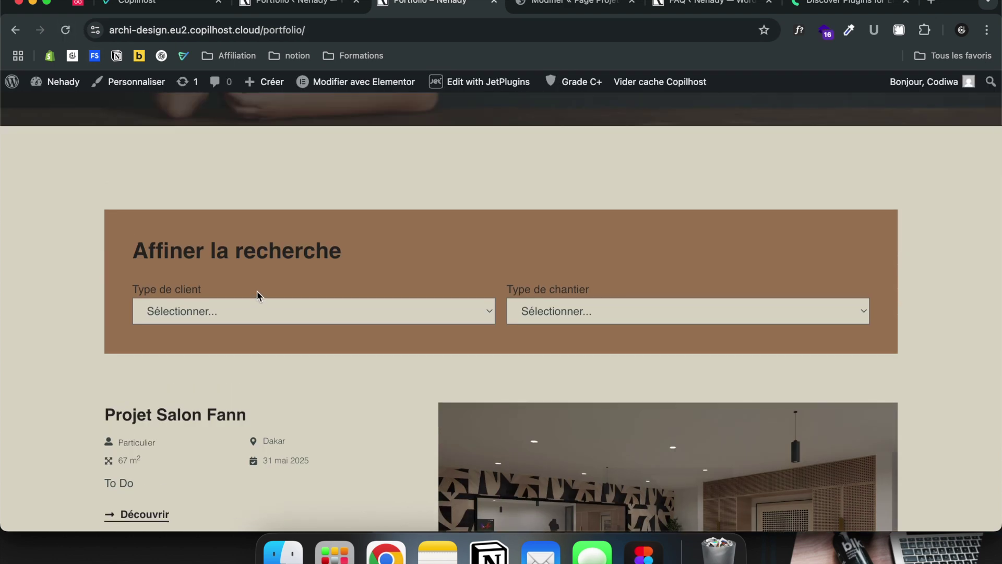
{"action": "left_click_drag", "start_coordinate": [148, 287], "coordinate": [202, 287]}
{"action": "left_click", "coordinate": [187, 287]}
{"action": "left_click", "coordinate": [551, 312]}
{"action": "left_click", "coordinate": [554, 316]}
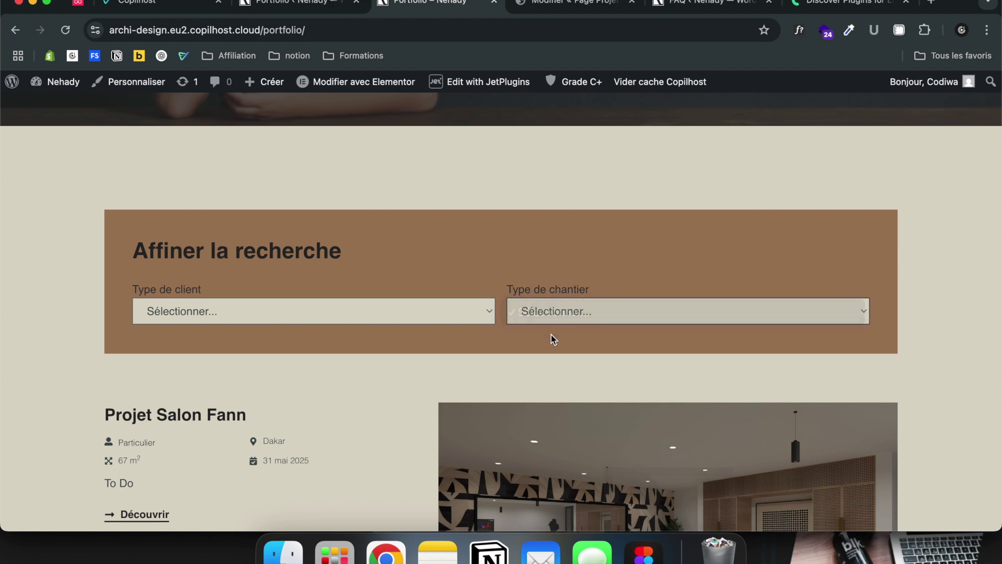
{"action": "left_click", "coordinate": [374, 303]}
{"action": "left_click", "coordinate": [375, 304]}
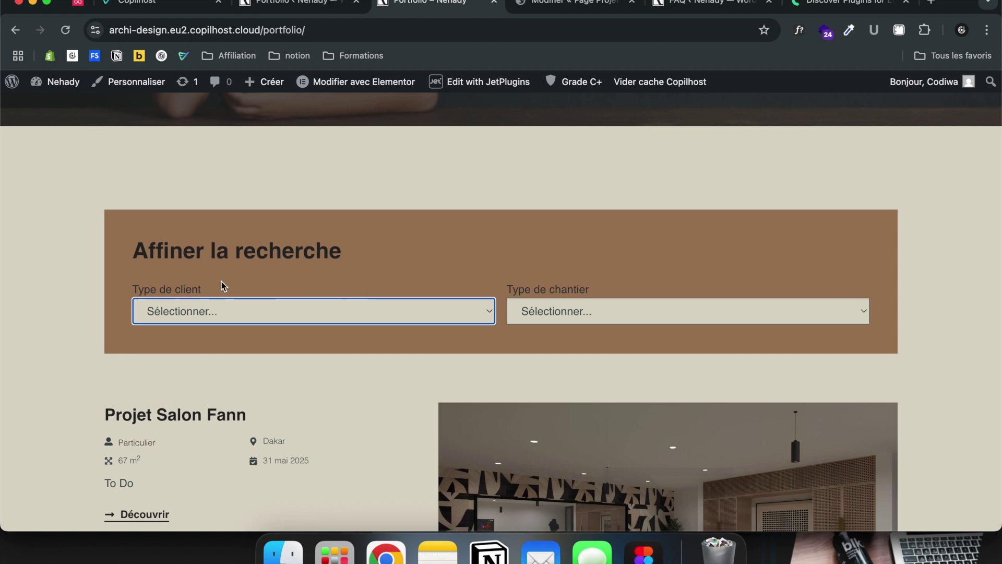
{"action": "left_click", "coordinate": [342, 322]}
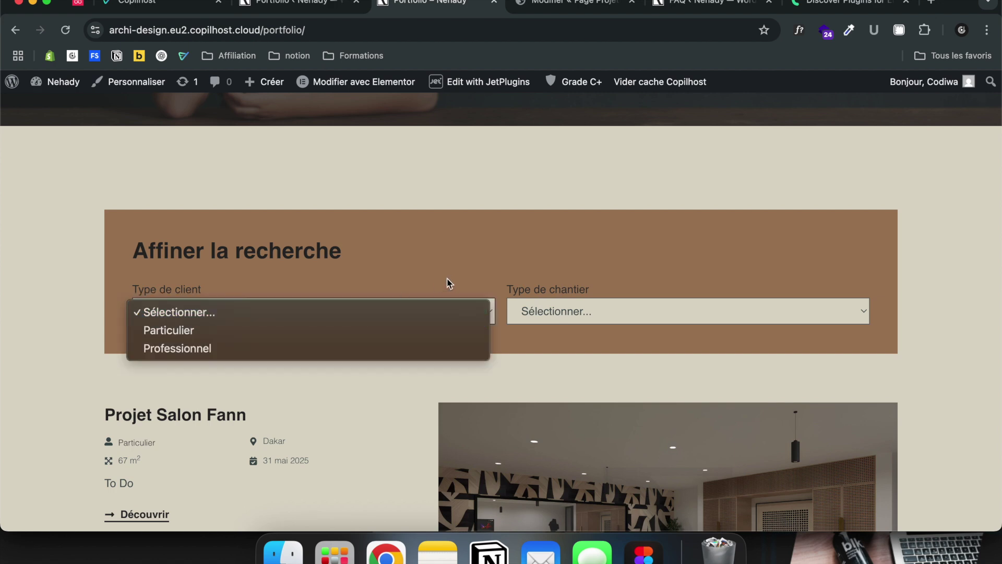
{"action": "left_click", "coordinate": [340, 284]}
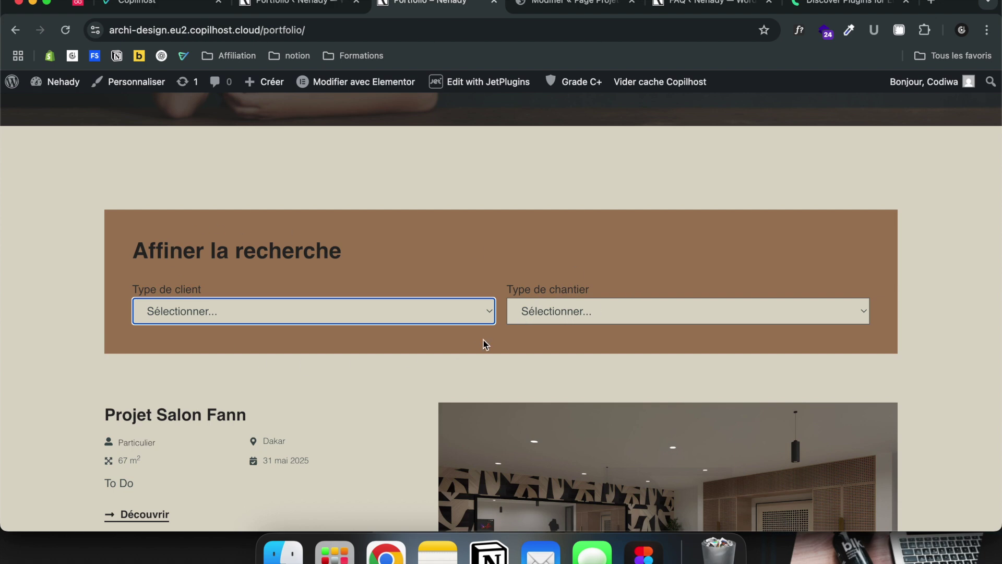
- Filter the live project list by the Particulier client type and look through the matching projects
{"action": "left_click", "coordinate": [412, 312]}
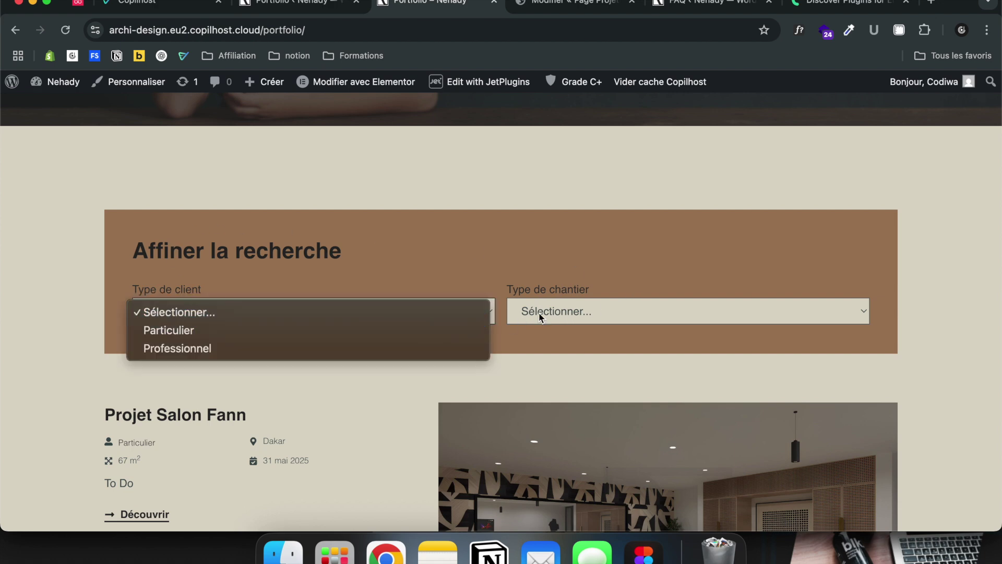
{"action": "left_click", "coordinate": [211, 331]}
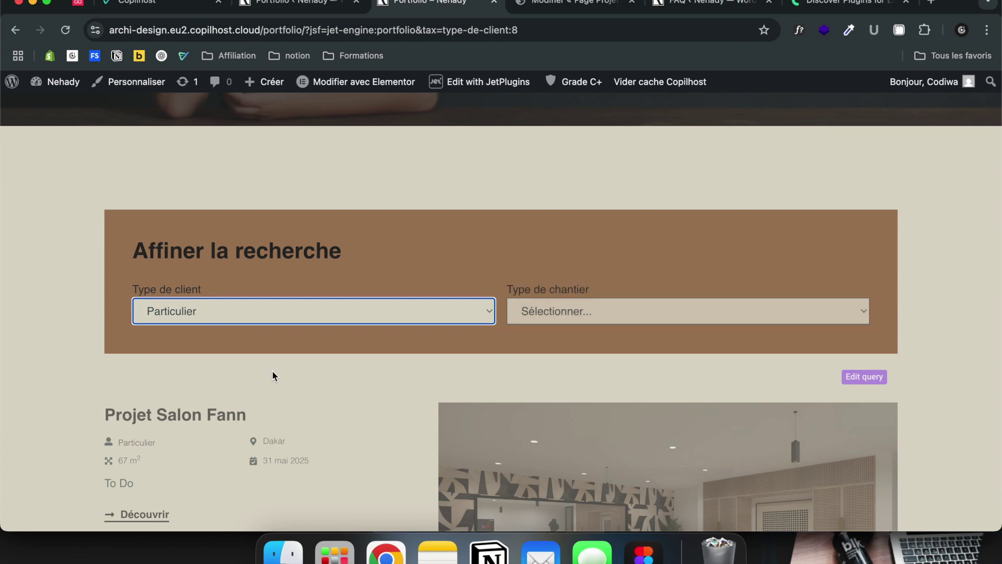
{"action": "scroll", "coordinate": [406, 330], "scroll_direction": "down", "scroll_amount": 10}
{"action": "scroll", "coordinate": [406, 330], "scroll_direction": "down", "scroll_amount": 15}
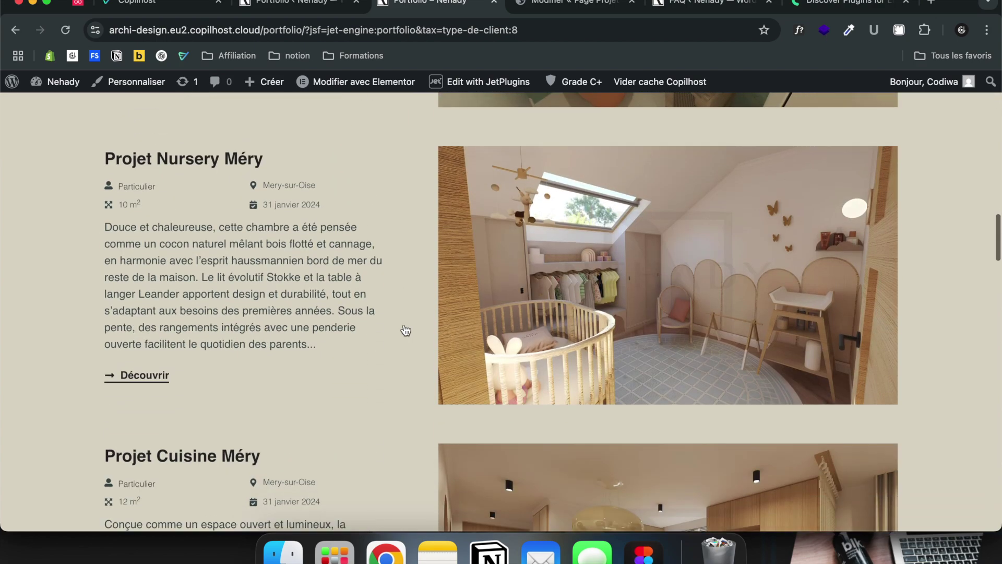
{"action": "scroll", "coordinate": [406, 330], "scroll_direction": "up", "scroll_amount": 20}
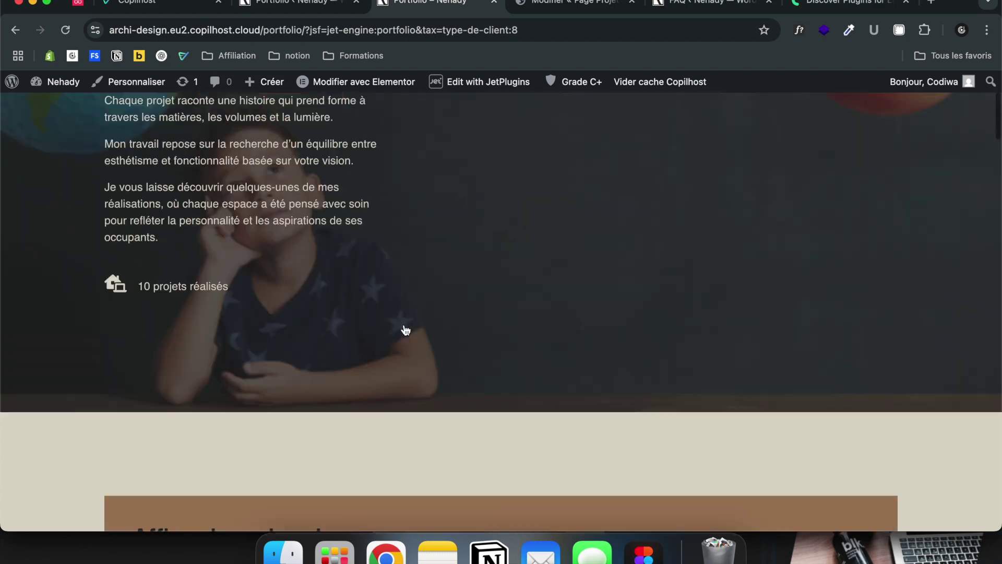
- Switch the Type de client filter to Professionnel and look through the filtered projects down to the footer
{"action": "scroll", "coordinate": [268, 343], "scroll_direction": "down", "scroll_amount": 5}
{"action": "left_click", "coordinate": [268, 277]}
{"action": "left_click", "coordinate": [264, 286]}
{"action": "scroll", "coordinate": [270, 388], "scroll_direction": "down", "scroll_amount": 2}
{"action": "scroll", "coordinate": [270, 392], "scroll_direction": "down", "scroll_amount": 10}
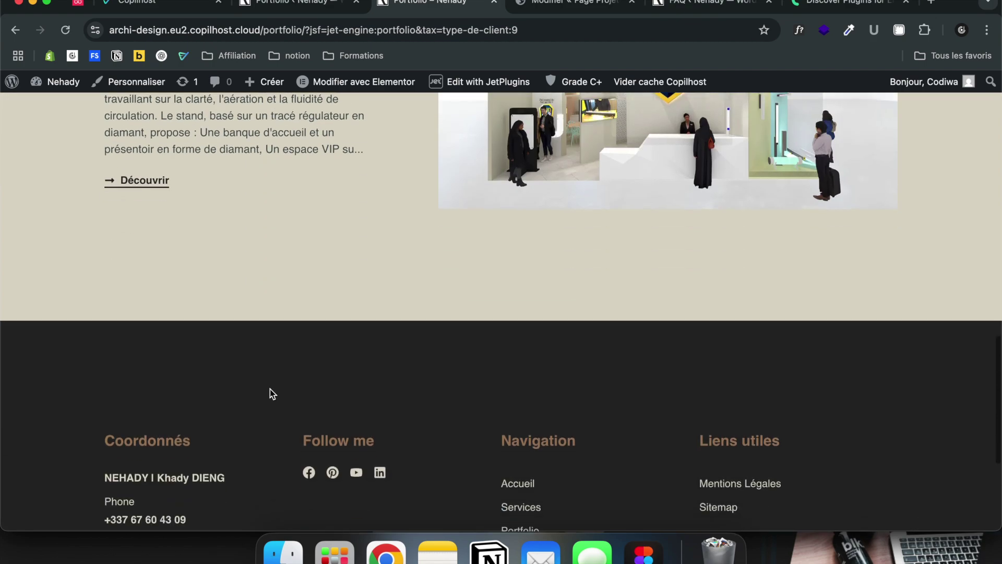
{"action": "scroll", "coordinate": [268, 394], "scroll_direction": "up", "scroll_amount": 12}
- Set the Type de client filter back to Particulier and view the options offered under Type de chantier
{"action": "left_click", "coordinate": [246, 305]}
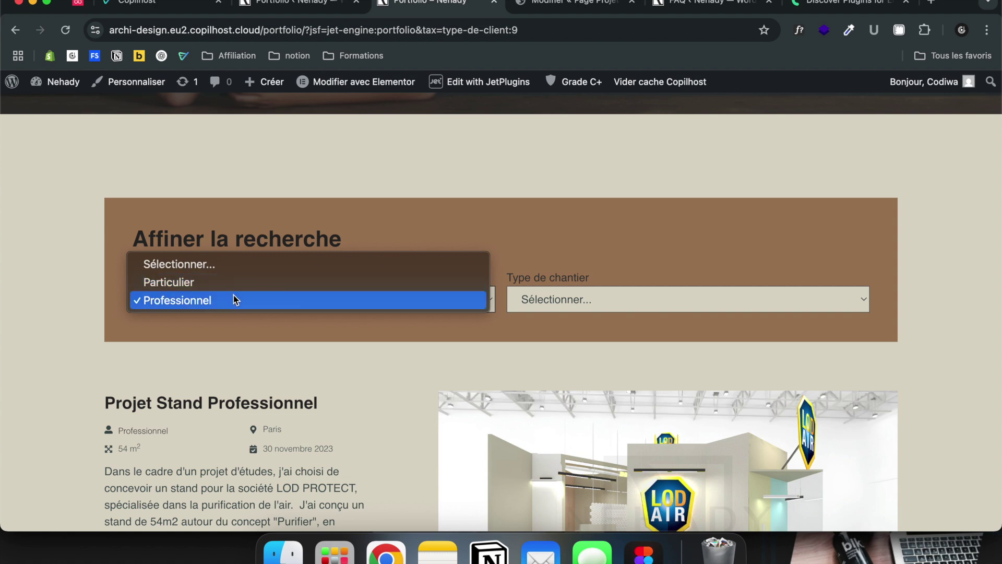
{"action": "left_click", "coordinate": [232, 286]}
{"action": "left_click", "coordinate": [548, 300]}
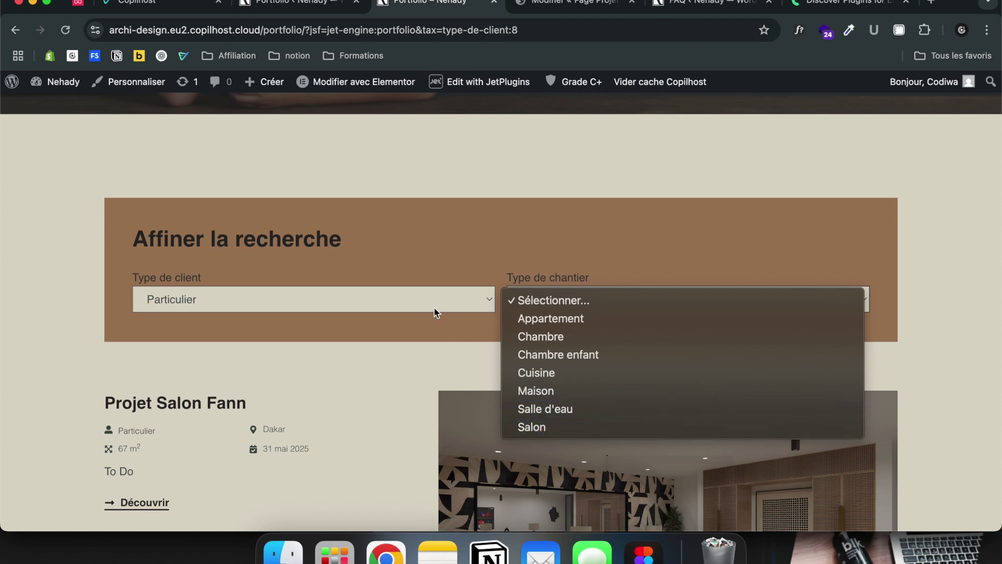
- Set the Type de client filter to Professionnel, check the Type de chantier options without choosing one, and view the filtered project card
{"action": "left_click", "coordinate": [421, 294]}
{"action": "left_click", "coordinate": [410, 297]}
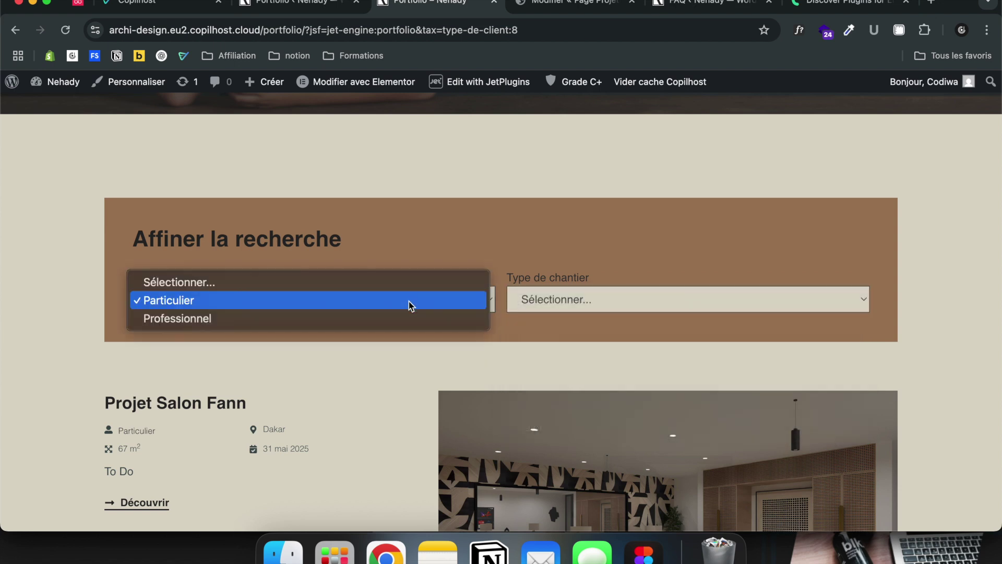
{"action": "left_click", "coordinate": [397, 316]}
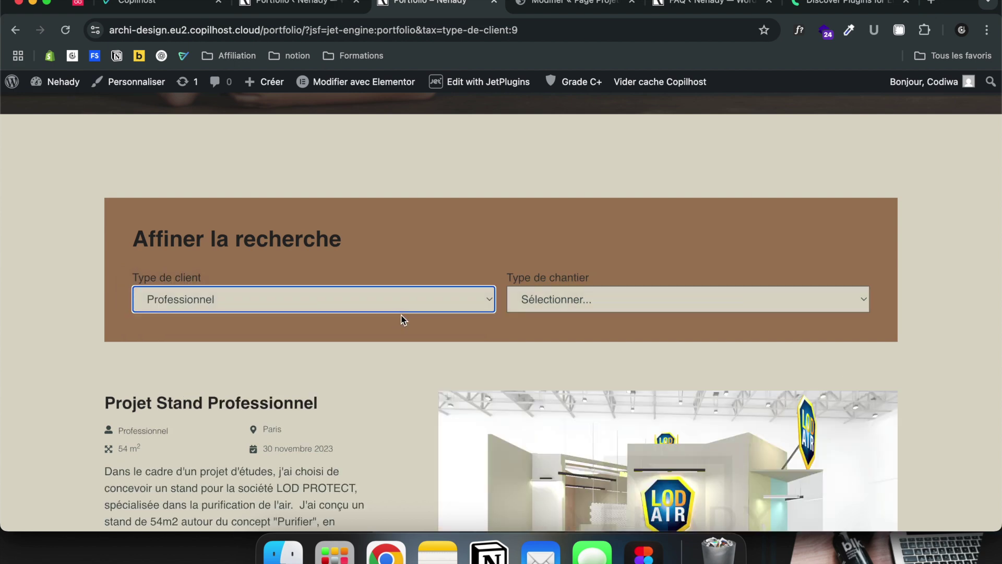
{"action": "left_click", "coordinate": [571, 309]}
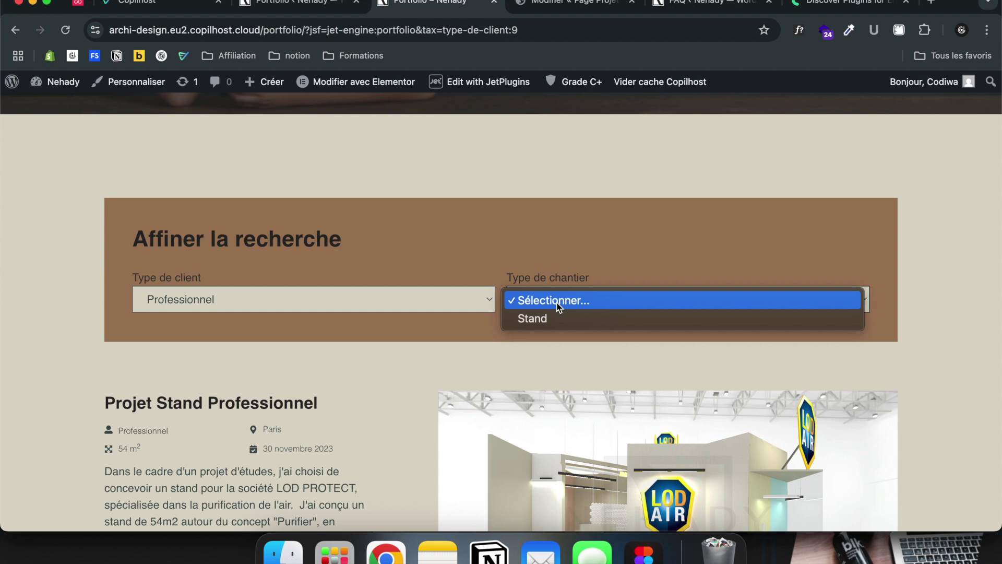
{"action": "left_click", "coordinate": [547, 300]}
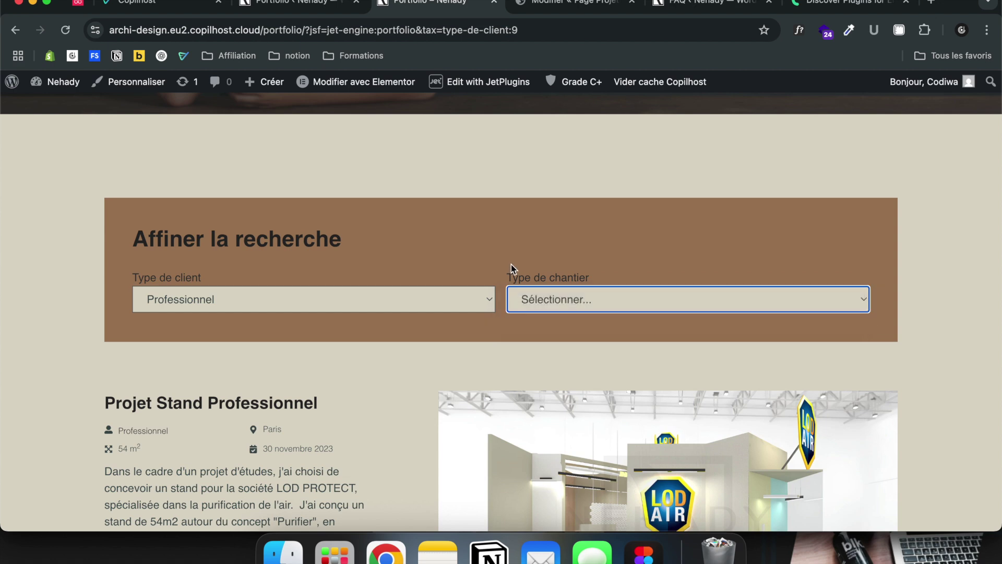
{"action": "scroll", "coordinate": [374, 340], "scroll_direction": "down", "scroll_amount": 5}
{"action": "scroll", "coordinate": [428, 482], "scroll_direction": "down", "scroll_amount": 3}
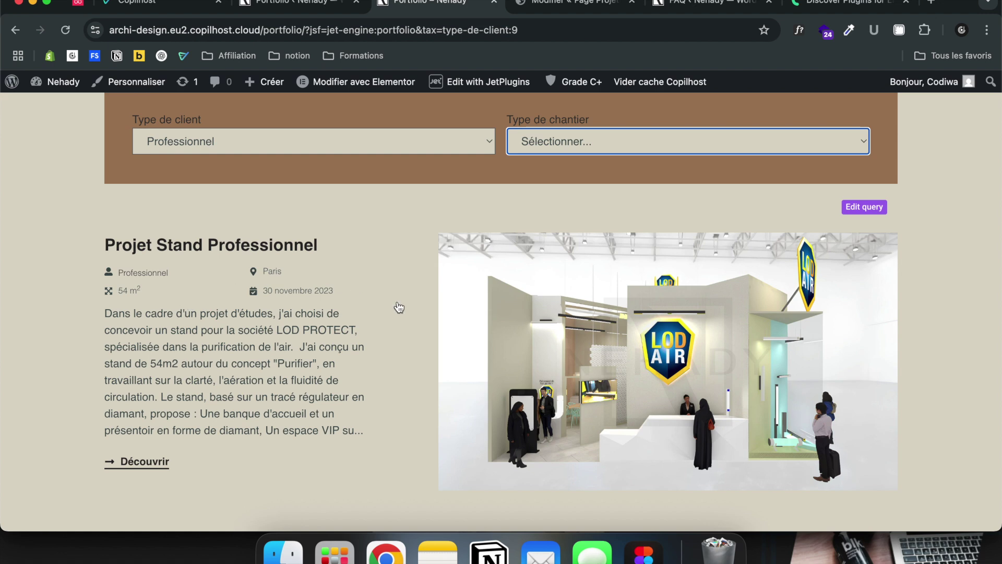
{"action": "mouse_move", "coordinate": [428, 107]}
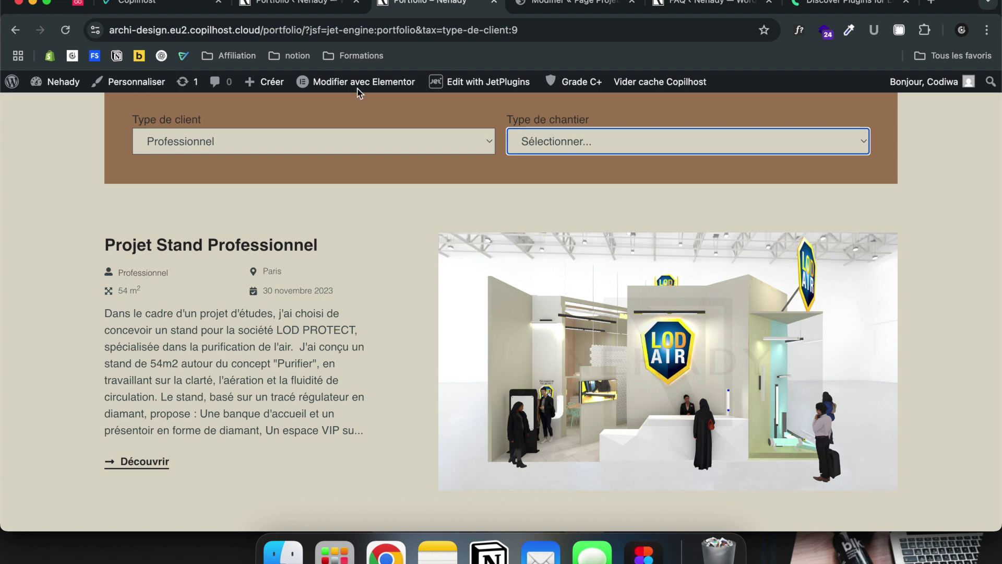
{"action": "mouse_move", "coordinate": [355, 82]}
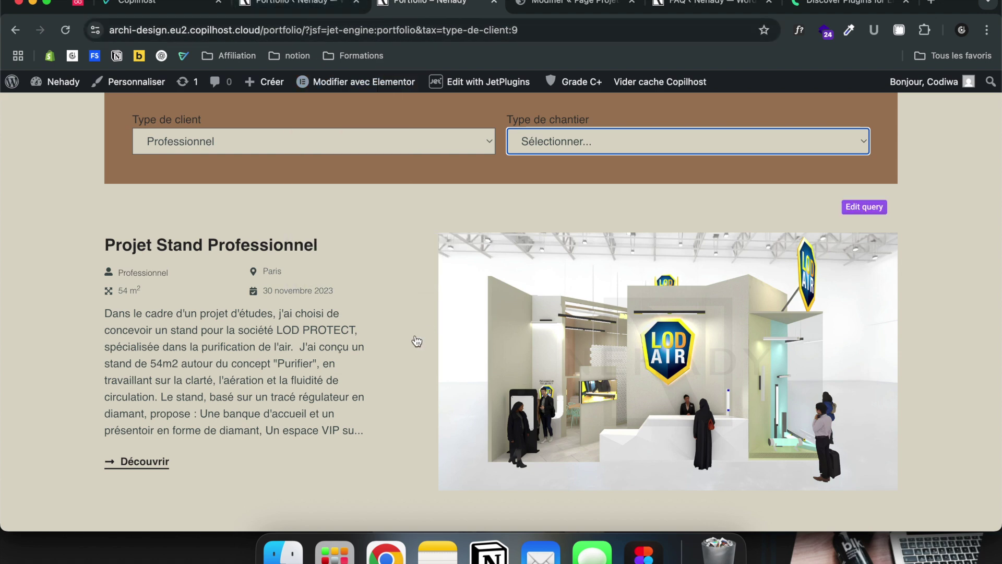
- Switch to the Crocoblock plugins page and look over the site's Features and Products listings
{"action": "left_click", "coordinate": [708, 10]}
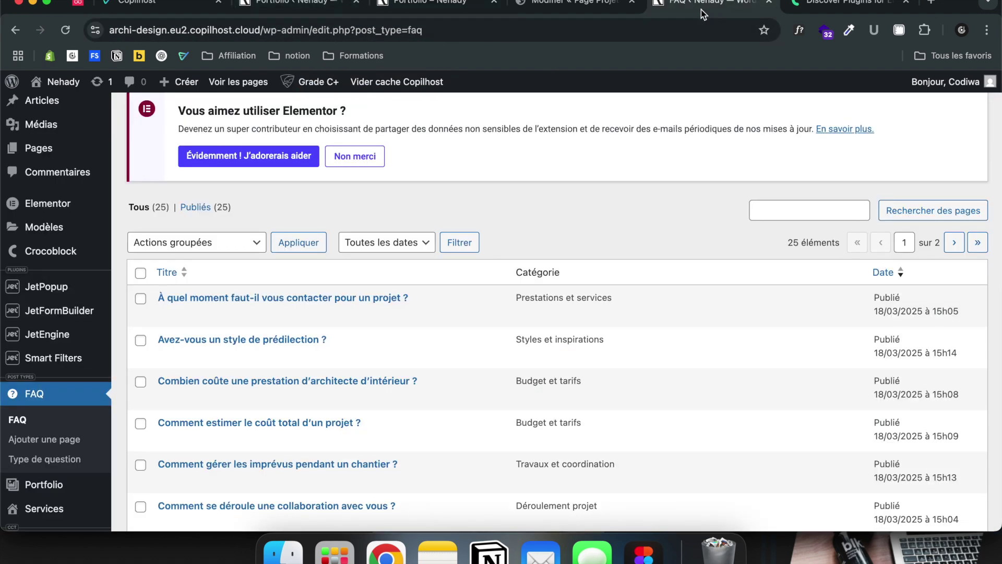
{"action": "left_click", "coordinate": [832, 8]}
{"action": "scroll", "coordinate": [394, 328], "scroll_direction": "down", "scroll_amount": 10}
{"action": "scroll", "coordinate": [393, 333], "scroll_direction": "up", "scroll_amount": 15}
{"action": "mouse_move", "coordinate": [187, 165]}
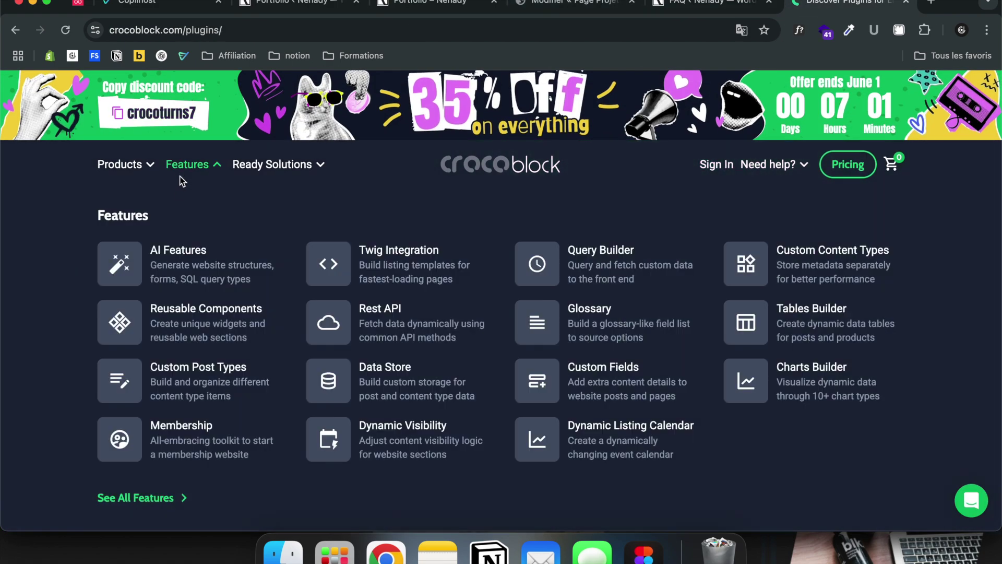
{"action": "mouse_move", "coordinate": [125, 165]}
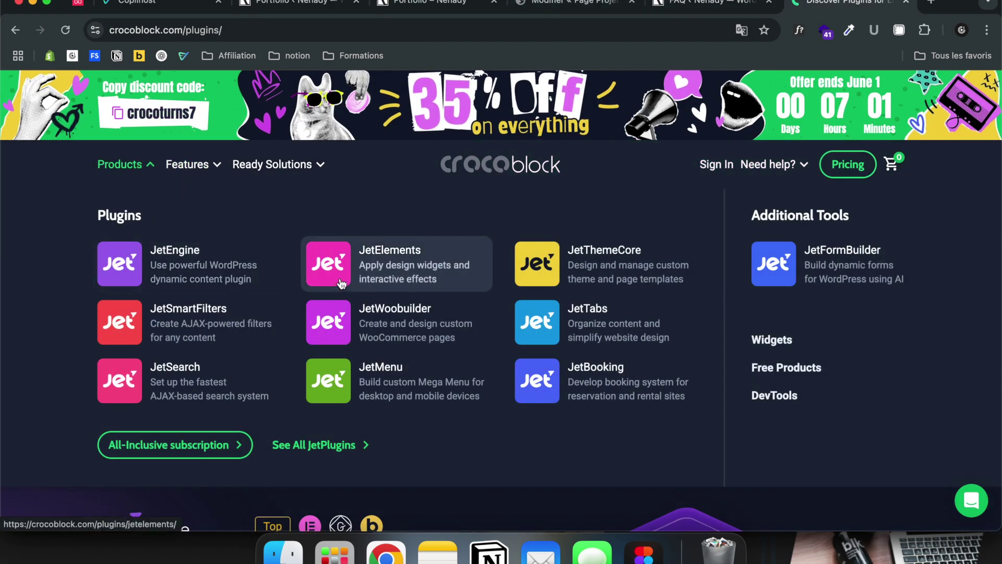
- Open the Zolden WooCommerce template page from Crocoblock's ready solutions, view its introduction, and close the Crocoblock page
{"action": "mouse_move", "coordinate": [272, 165]}
{"action": "left_click", "coordinate": [178, 272]}
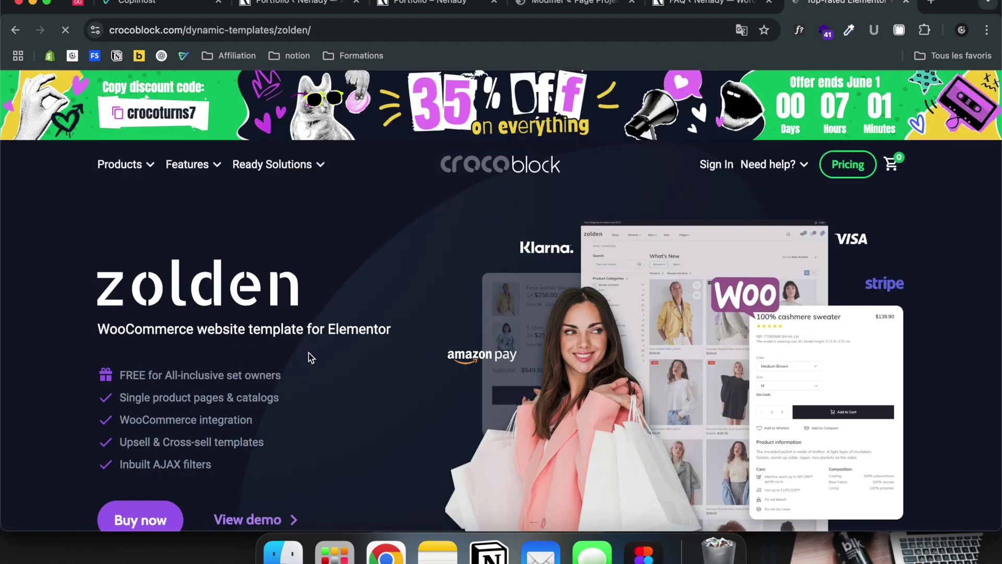
{"action": "scroll", "coordinate": [300, 367], "scroll_direction": "down", "scroll_amount": 1}
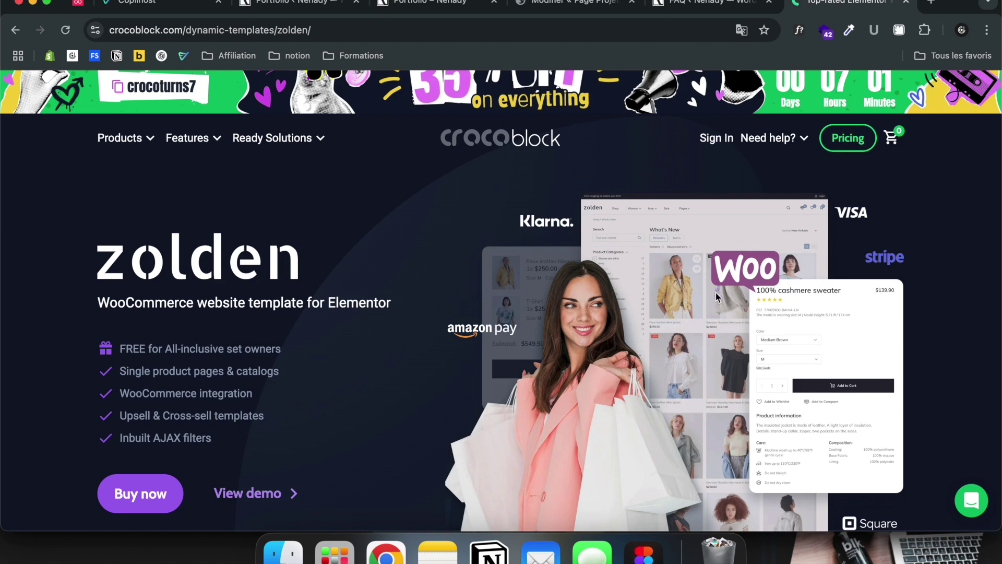
{"action": "left_click", "coordinate": [907, 7]}
- Return to the admin's Portfolio post list and look over the sections available under JetEngine
{"action": "left_click", "coordinate": [327, 5]}
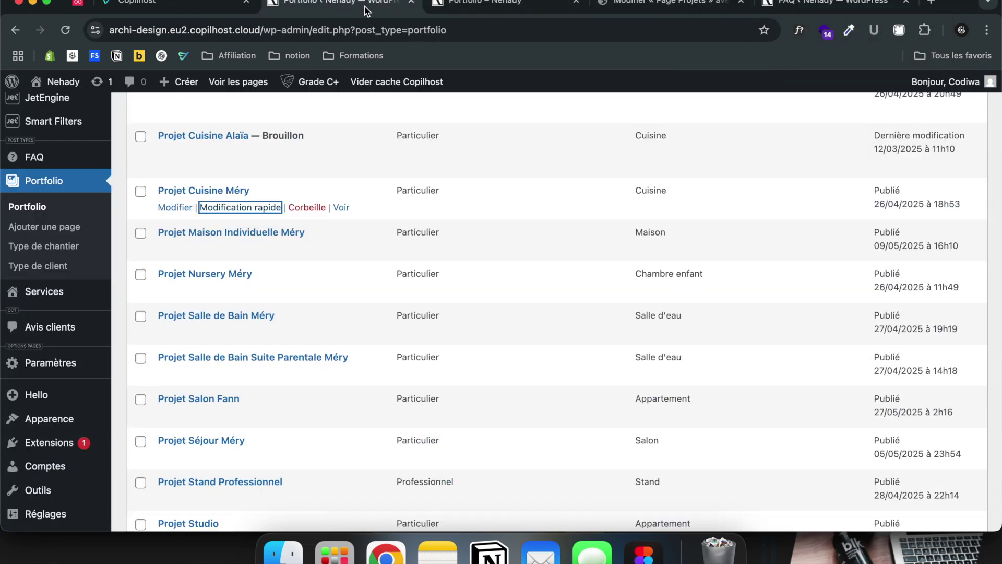
{"action": "key", "text": "ctrl+Tab"}
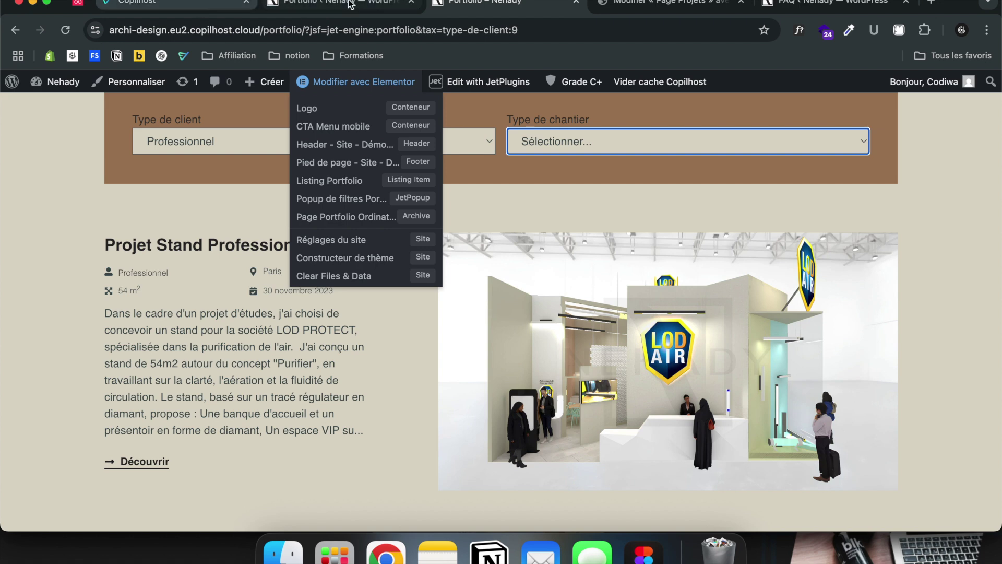
{"action": "left_click", "coordinate": [324, 6]}
{"action": "scroll", "coordinate": [59, 180], "scroll_direction": "up", "scroll_amount": 5}
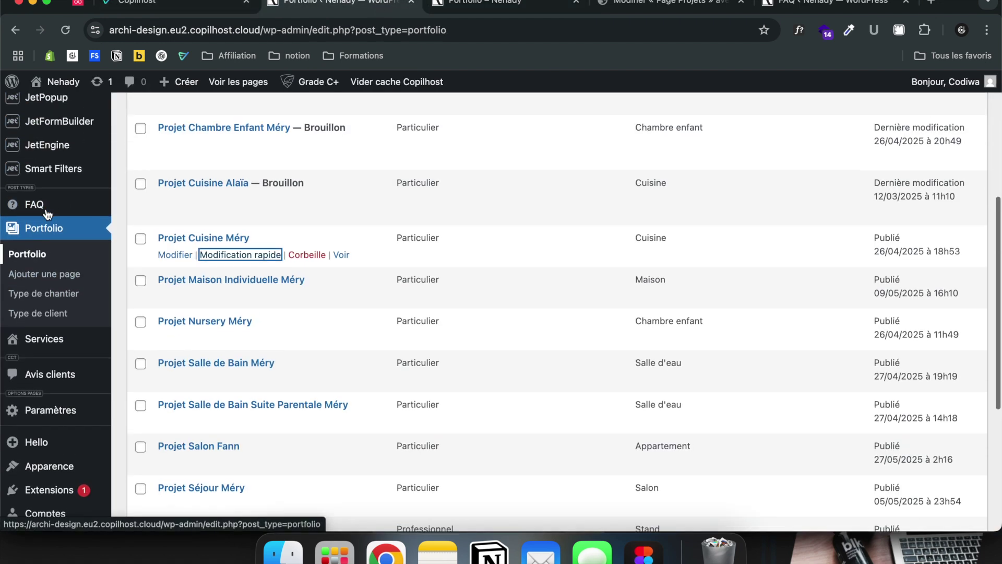
{"action": "mouse_move", "coordinate": [99, 204]}
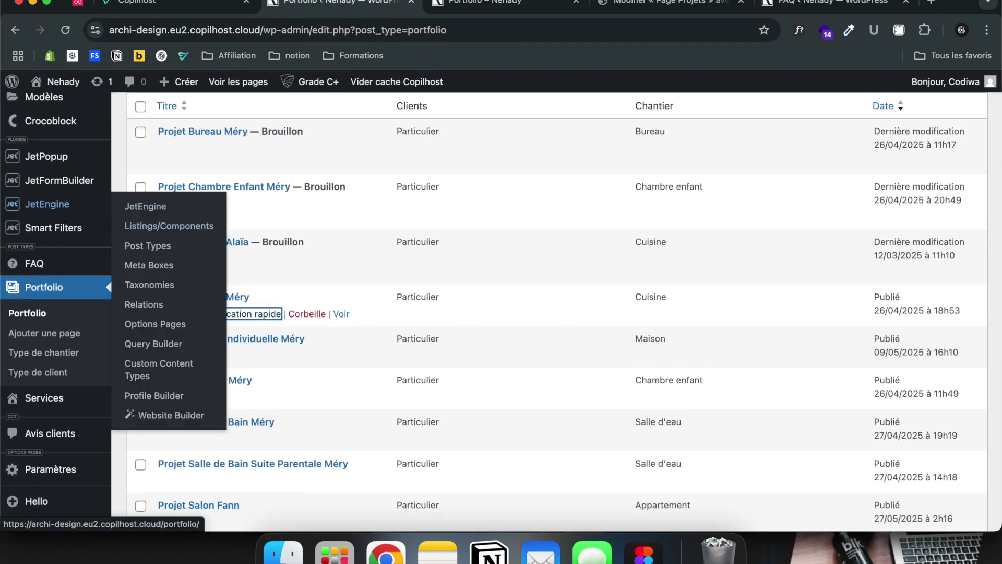
- From the live Portfolio page, open the Listing Portfolio listing item for editing in a new tab
{"action": "left_click", "coordinate": [488, 2]}
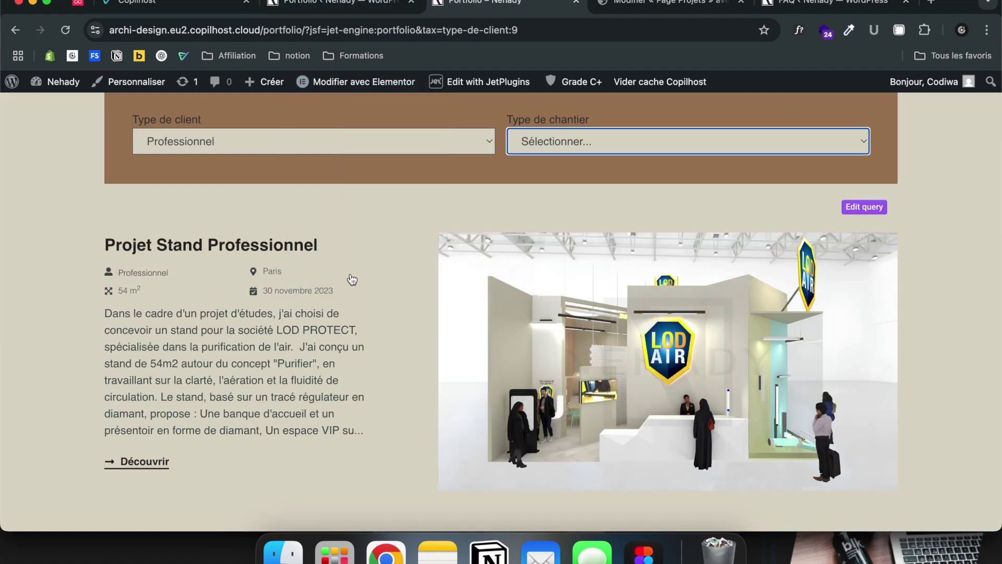
{"action": "mouse_move", "coordinate": [481, 82]}
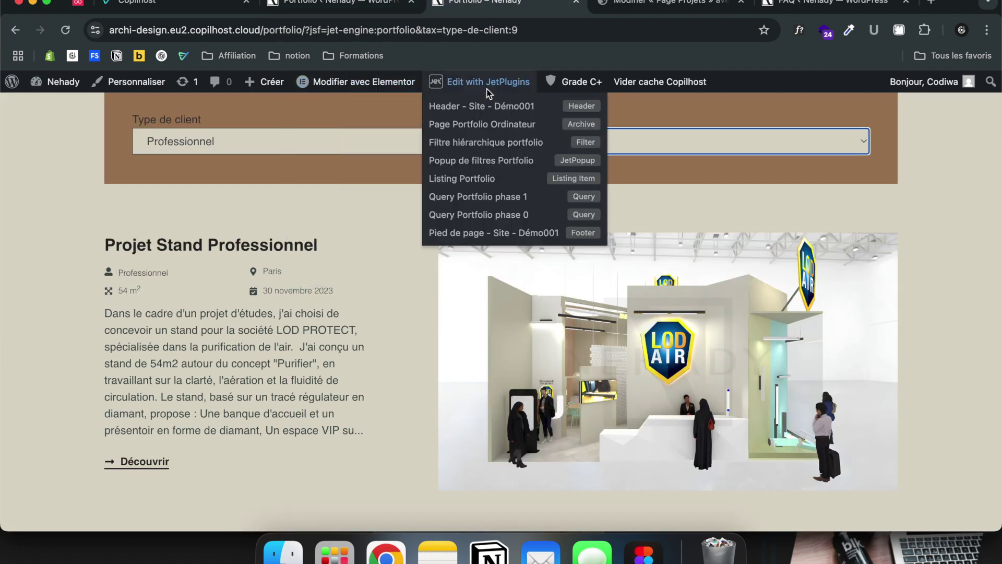
{"action": "left_click", "coordinate": [467, 181], "text": "super"}
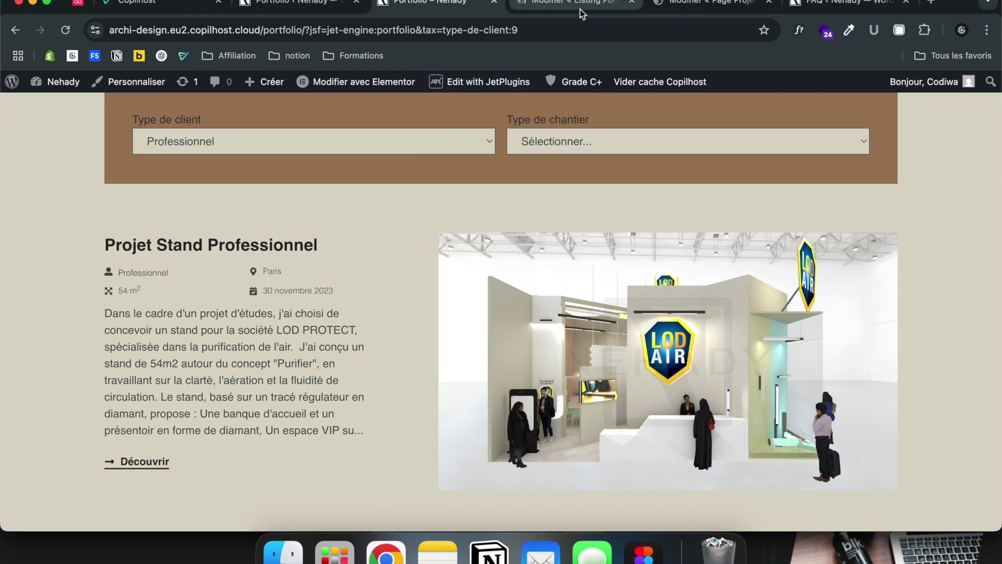
- In the Listing Portfolio template, inspect the dynamic content settings of the title, client type, location and excerpt widgets
{"action": "left_click", "coordinate": [574, 6]}
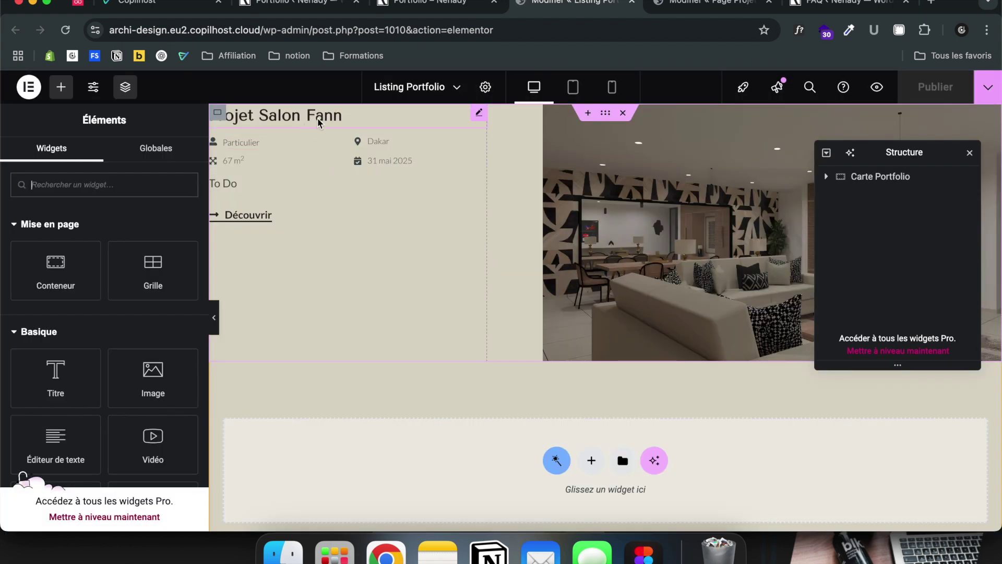
{"action": "left_click", "coordinate": [316, 122]}
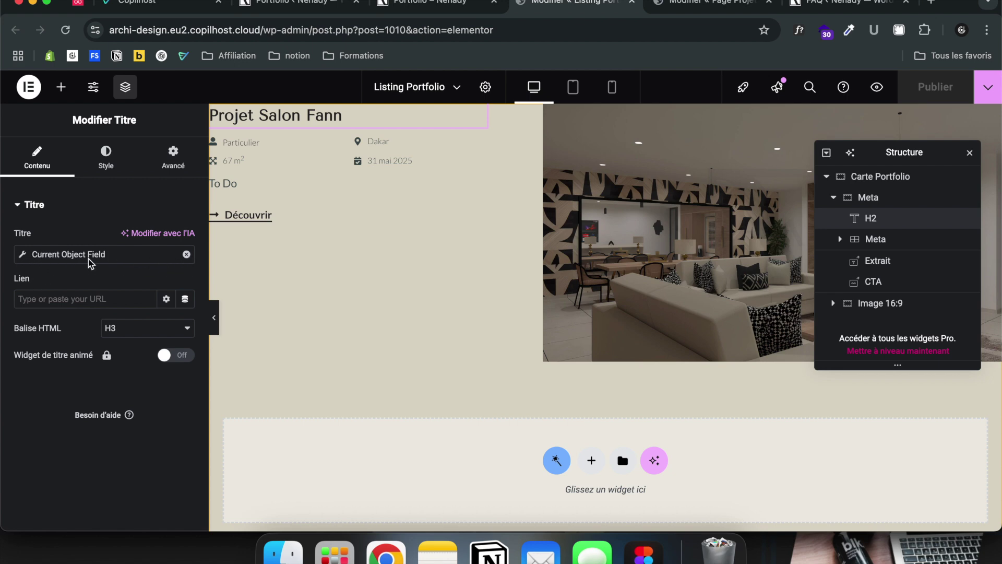
{"action": "left_click", "coordinate": [278, 147]}
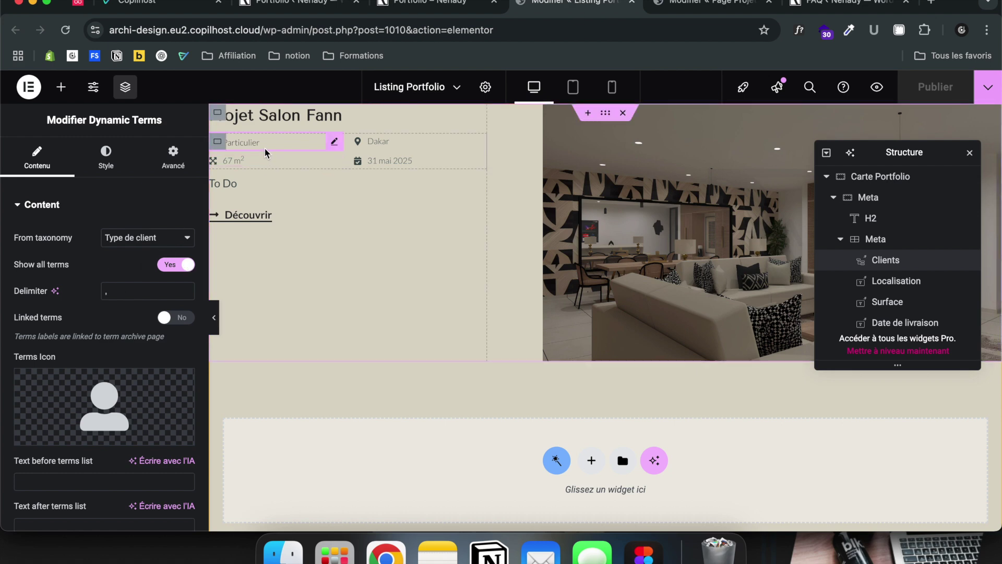
{"action": "left_click", "coordinate": [421, 146]}
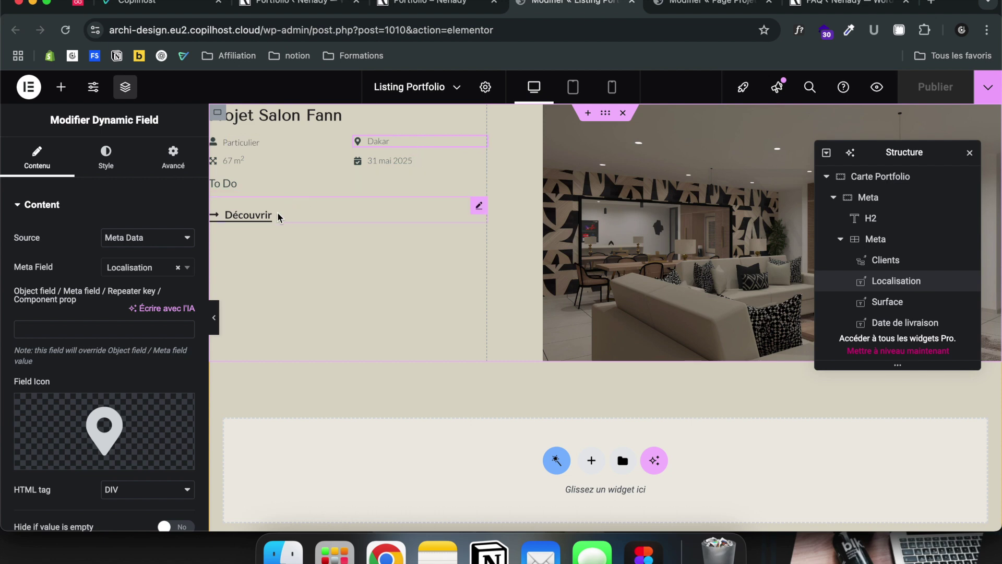
{"action": "left_click", "coordinate": [259, 189]}
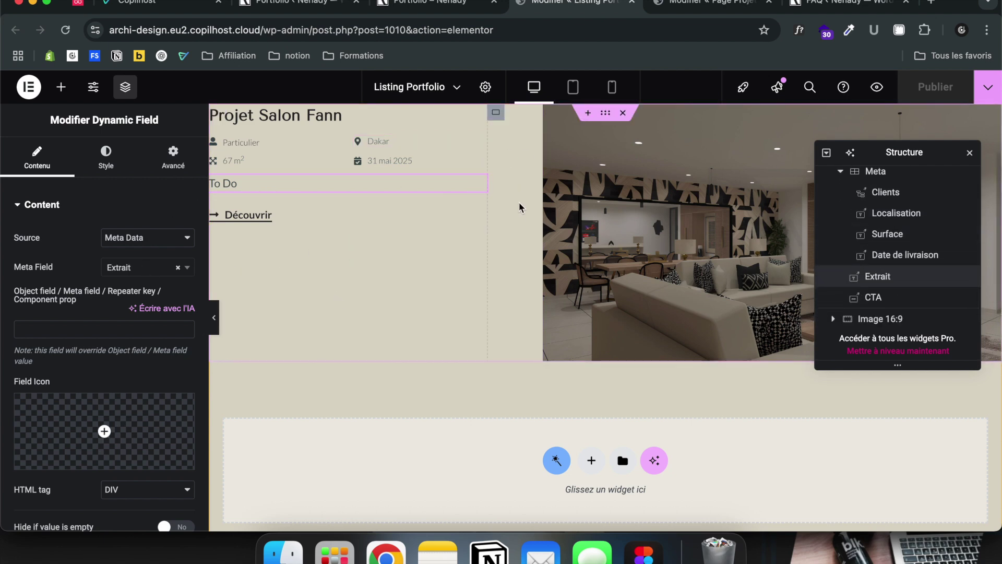
- Inspect the dynamic source settings of the image in the Listing Portfolio card
{"action": "left_click", "coordinate": [657, 218]}
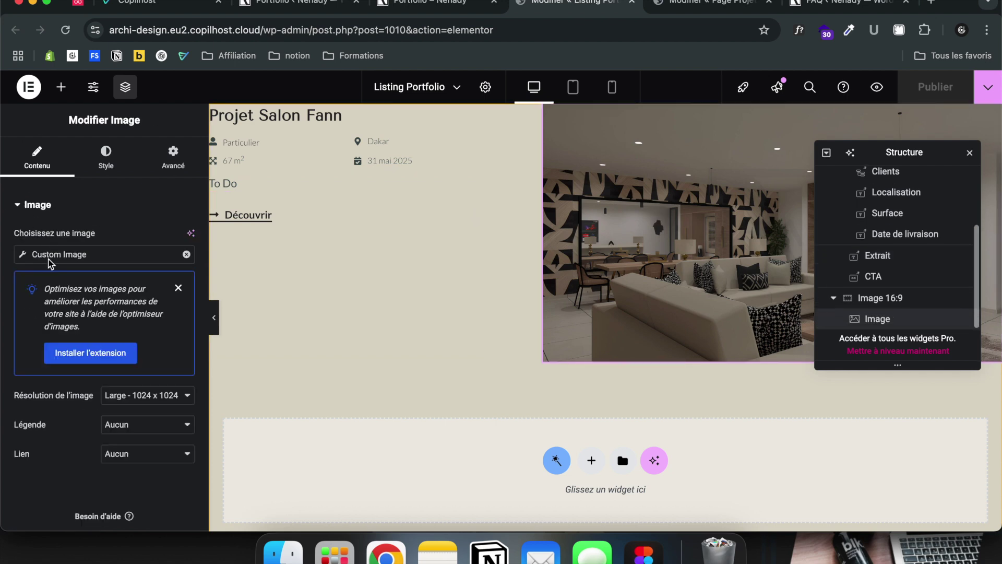
{"action": "left_click", "coordinate": [22, 256]}
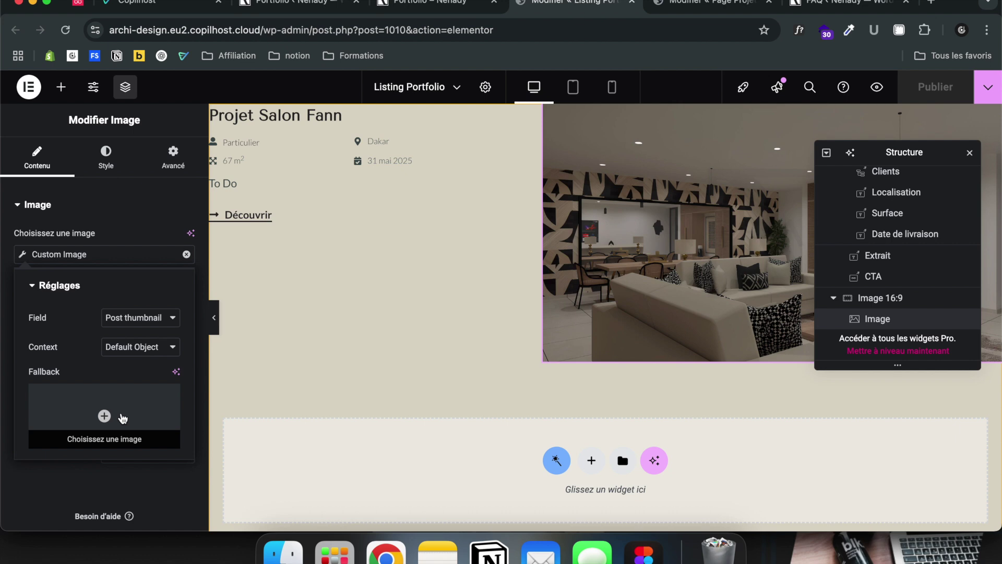
{"action": "left_click", "coordinate": [138, 205]}
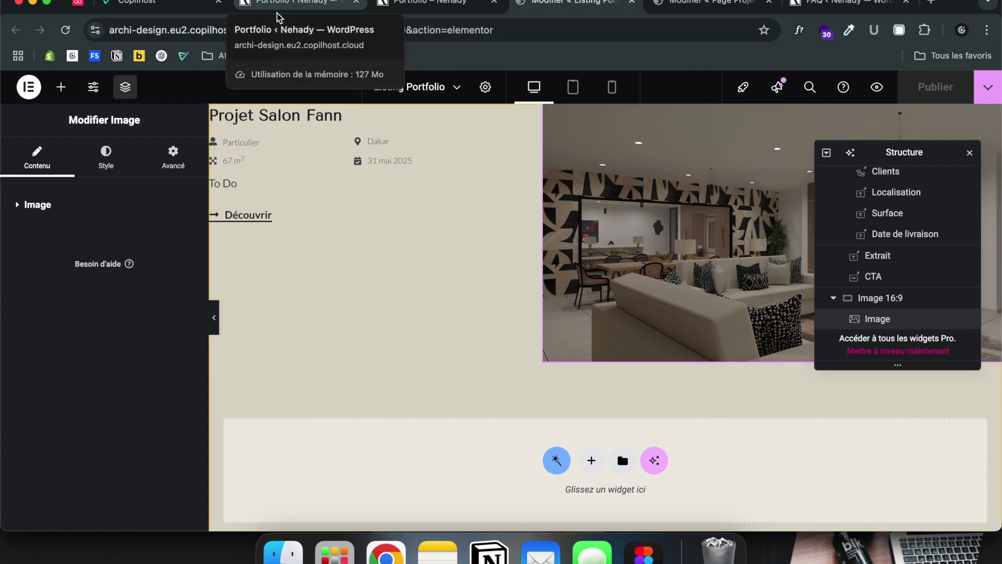
- Return to the admin's Portfolio post list and look over the site's post types and projects
{"action": "left_click", "coordinate": [279, 10]}
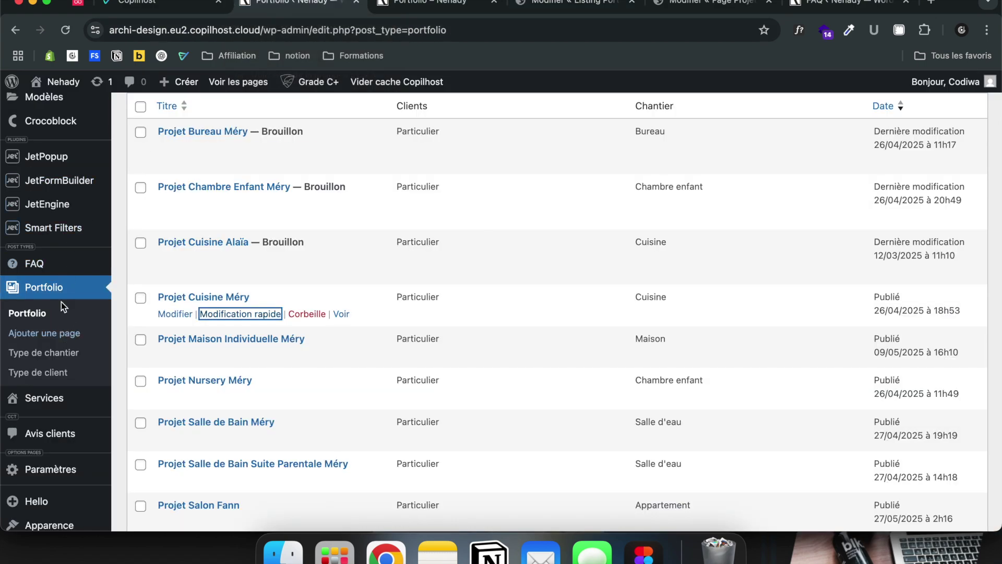
{"action": "scroll", "coordinate": [61, 302], "scroll_direction": "up", "scroll_amount": 5}
{"action": "scroll", "coordinate": [61, 305], "scroll_direction": "down", "scroll_amount": 7}
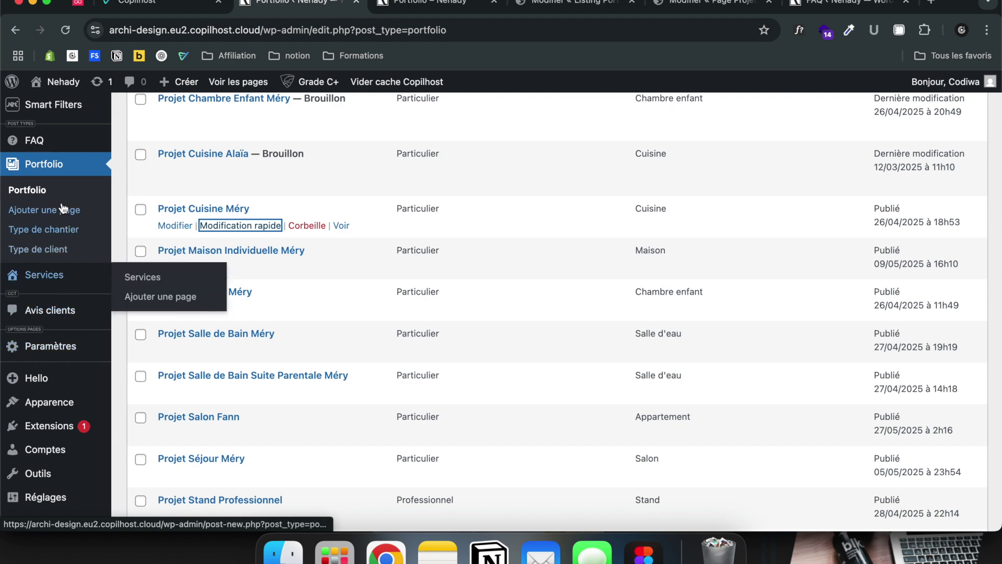
{"action": "scroll", "coordinate": [286, 194], "scroll_direction": "up", "scroll_amount": 3}
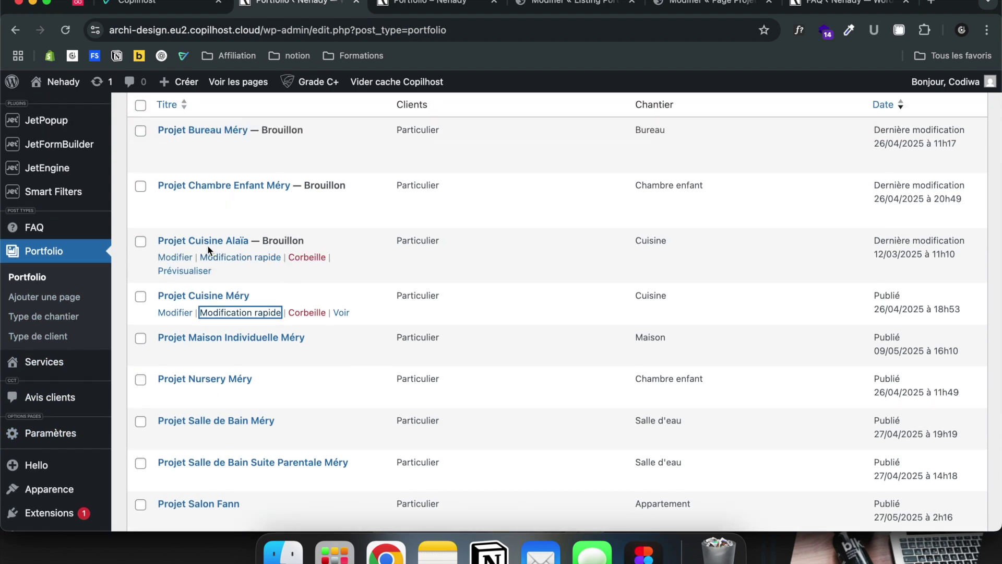
- Switch to the live Portfolio page and look over its Projets introduction
{"action": "key", "text": "ctrl+Tab"}
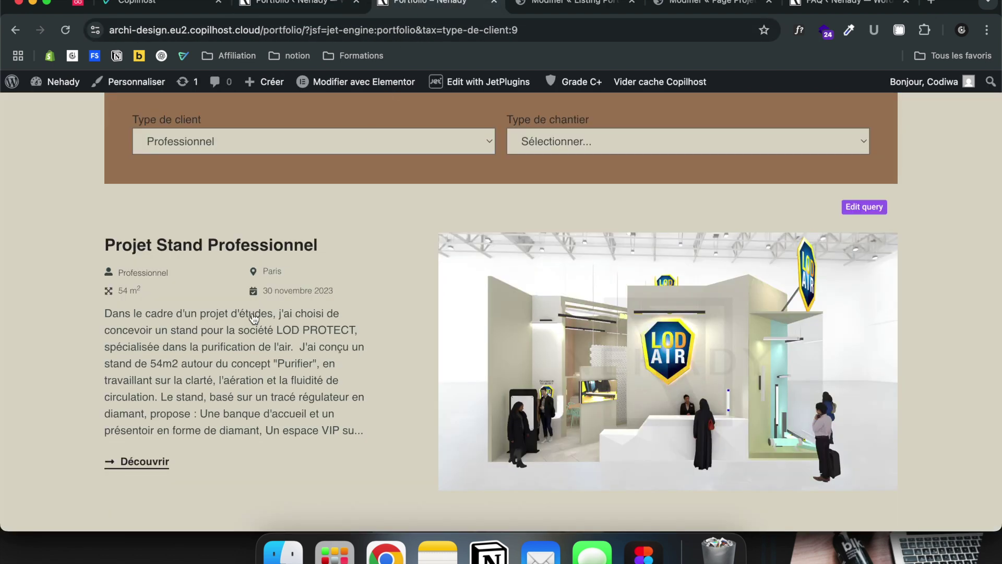
{"action": "scroll", "coordinate": [254, 318], "scroll_direction": "up", "scroll_amount": 10}
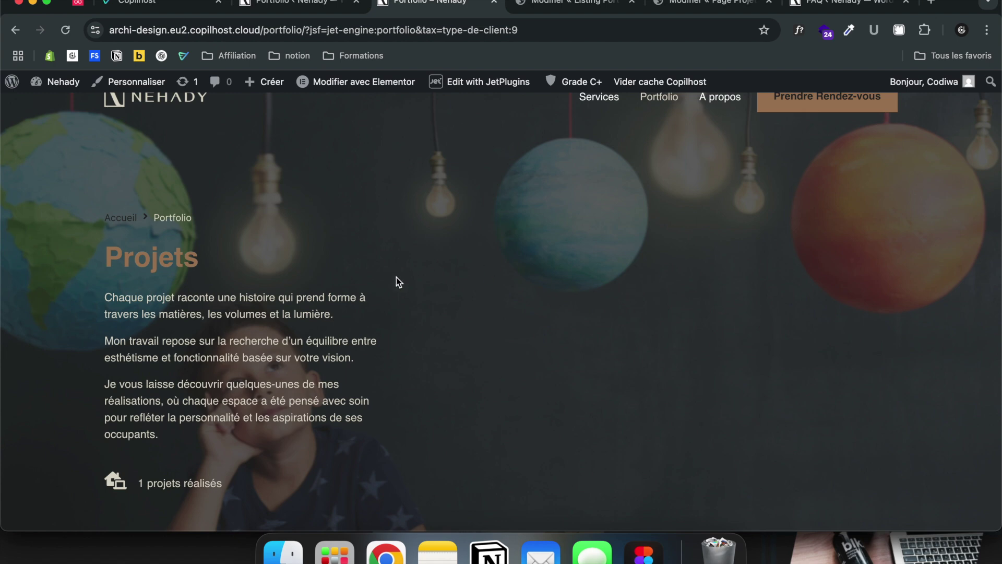
{"action": "scroll", "coordinate": [396, 277], "scroll_direction": "down", "scroll_amount": 3}
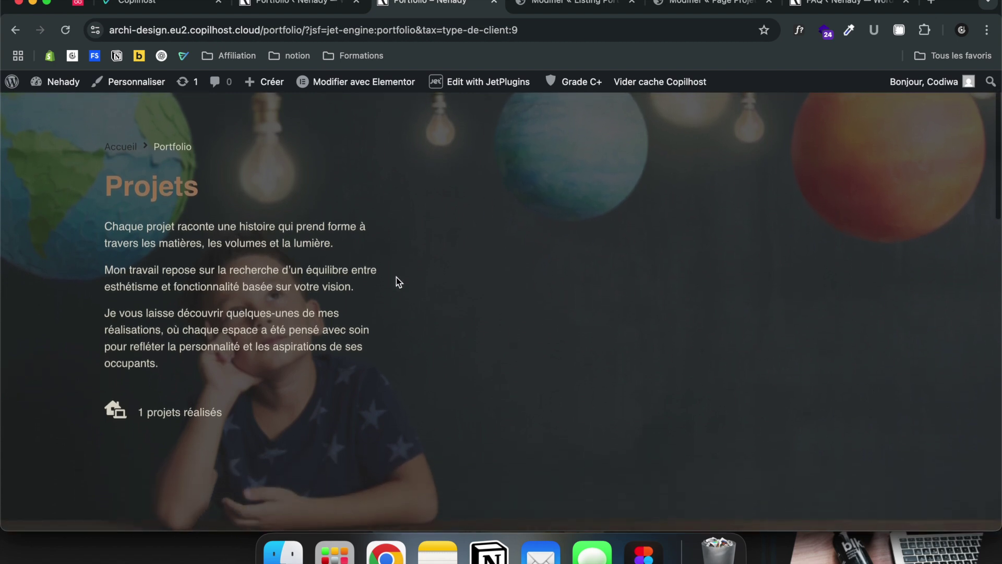
{"action": "scroll", "coordinate": [396, 277], "scroll_direction": "up", "scroll_amount": 3}
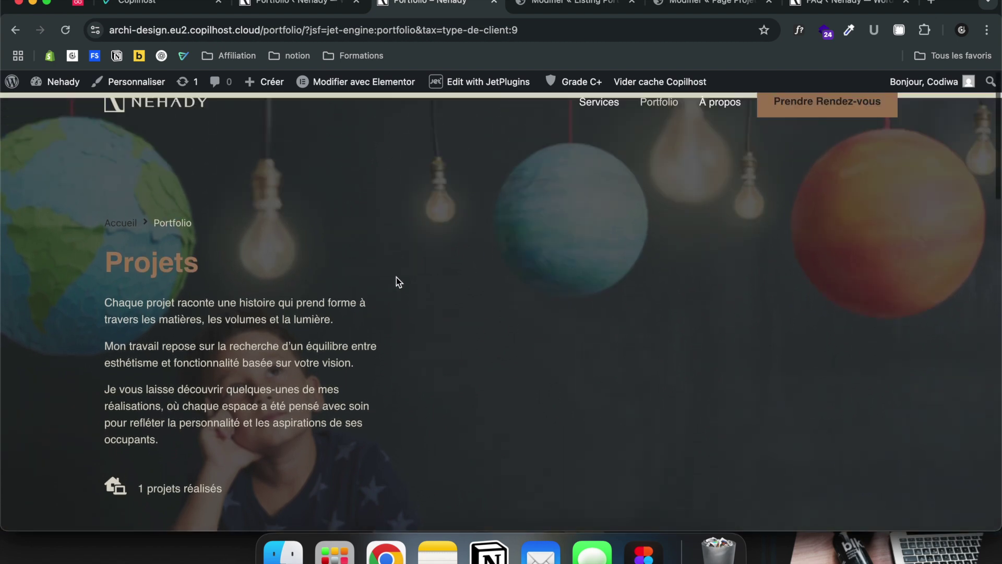
- Go to the site's homepage, open the appointment contact page from there and find its FAQ section
{"action": "left_click", "coordinate": [148, 111]}
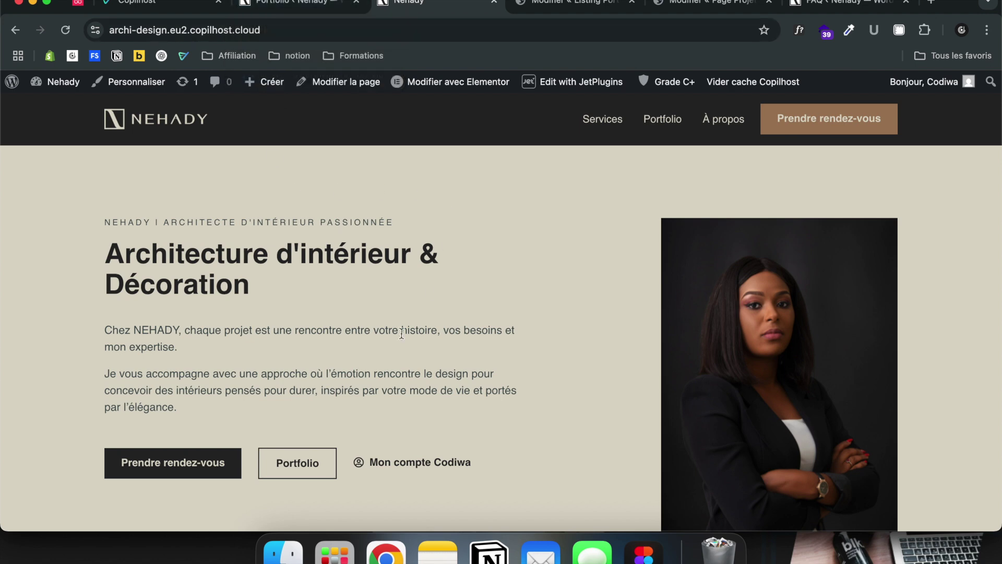
{"action": "left_click", "coordinate": [815, 128]}
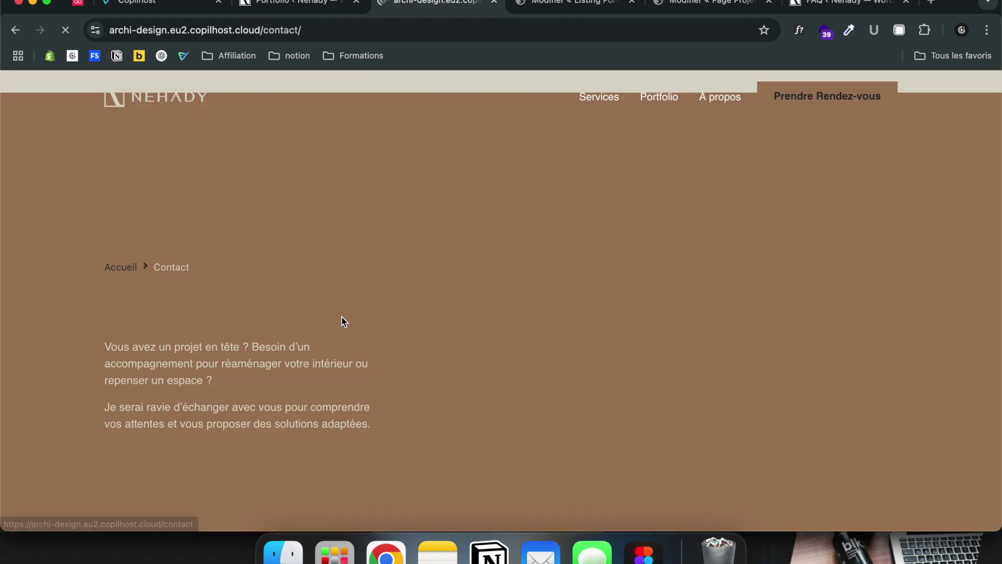
{"action": "scroll", "coordinate": [328, 330], "scroll_direction": "down", "scroll_amount": 20}
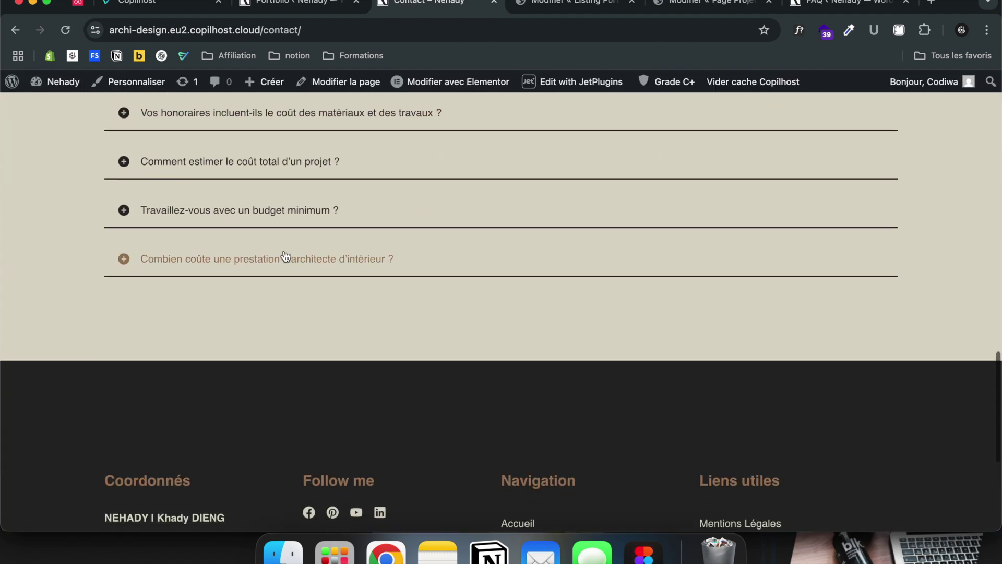
{"action": "scroll", "coordinate": [287, 257], "scroll_direction": "up", "scroll_amount": 6}
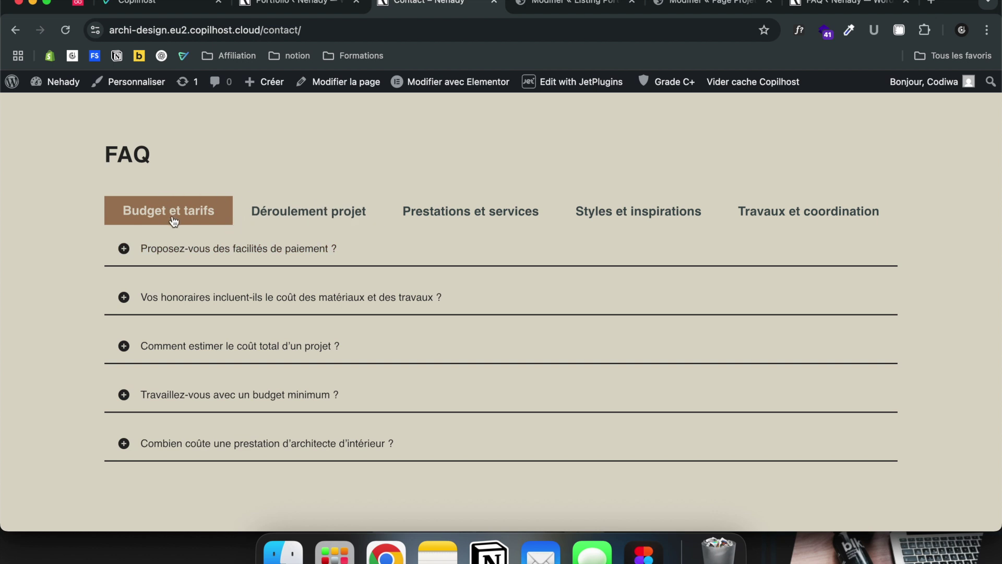
- View the FAQ questions under Déroulement projet, Prestations et services, Styles et inspirations, and Travaux et coordination
{"action": "left_click", "coordinate": [331, 205]}
{"action": "left_click", "coordinate": [441, 207]}
{"action": "left_click", "coordinate": [638, 211]}
{"action": "left_click", "coordinate": [794, 209]}
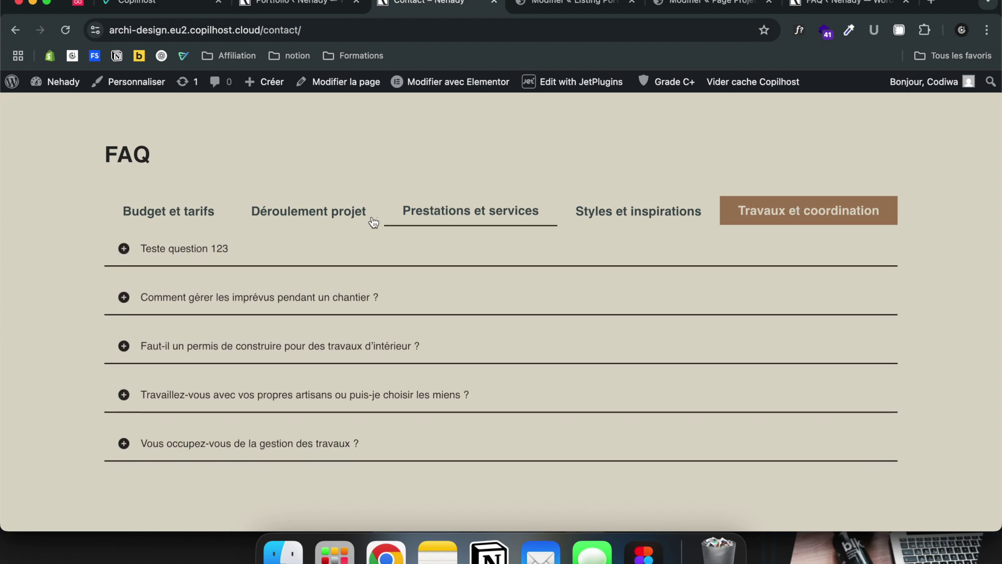
- Open the FAQ post list in the WordPress admin and look over its questions and their categories
{"action": "left_click", "coordinate": [300, 3]}
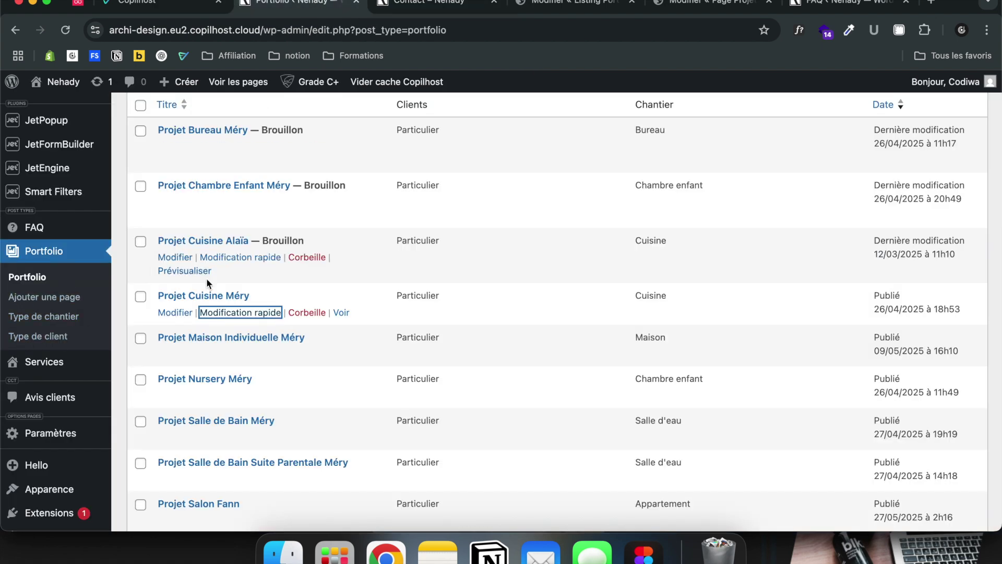
{"action": "mouse_move", "coordinate": [51, 433]}
{"action": "scroll", "coordinate": [57, 407], "scroll_direction": "down", "scroll_amount": 3}
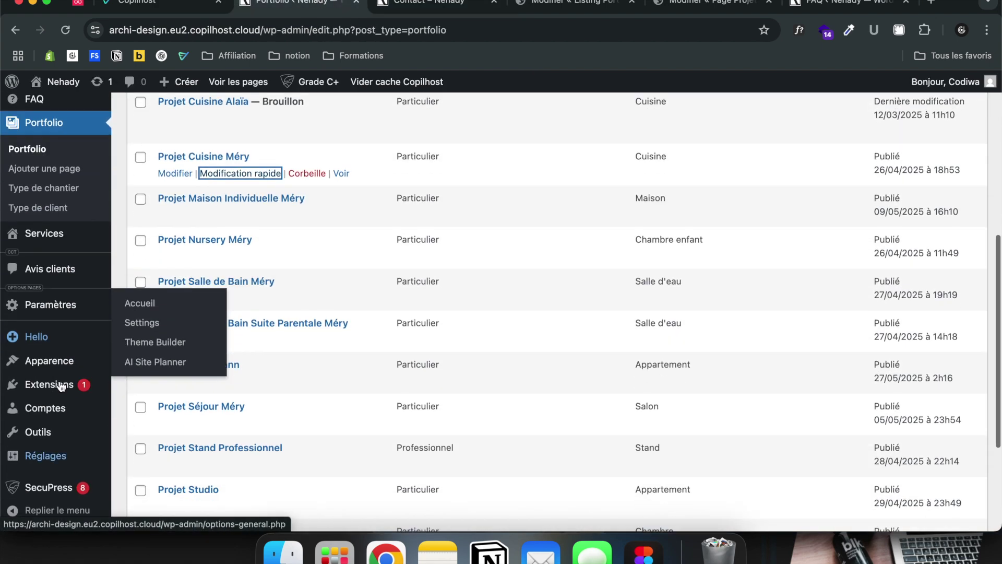
{"action": "scroll", "coordinate": [59, 304], "scroll_direction": "down", "scroll_amount": 3}
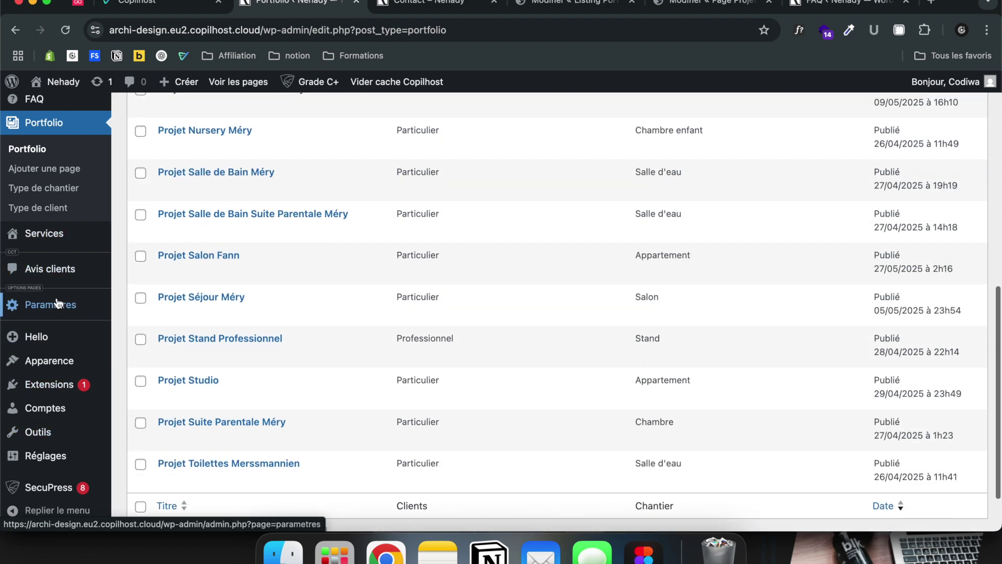
{"action": "scroll", "coordinate": [58, 303], "scroll_direction": "down", "scroll_amount": 2}
{"action": "left_click", "coordinate": [149, 104]}
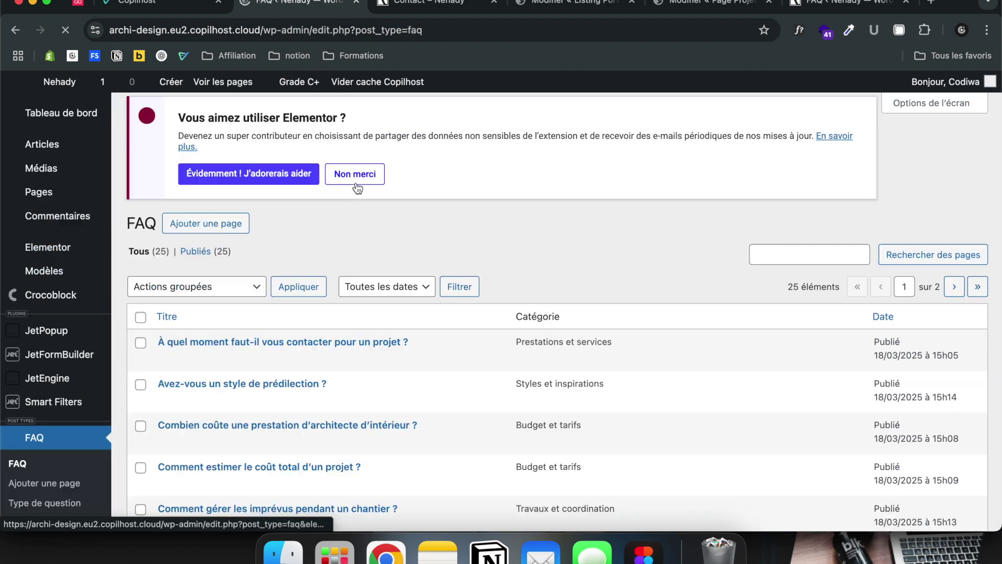
{"action": "scroll", "coordinate": [329, 376], "scroll_direction": "down", "scroll_amount": 3}
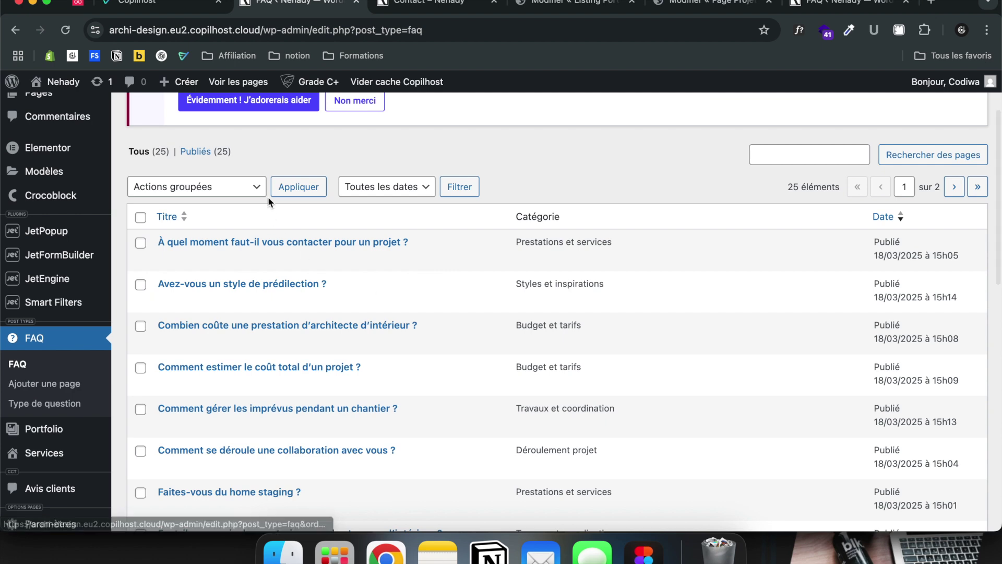
{"action": "scroll", "coordinate": [257, 254], "scroll_direction": "up", "scroll_amount": 2}
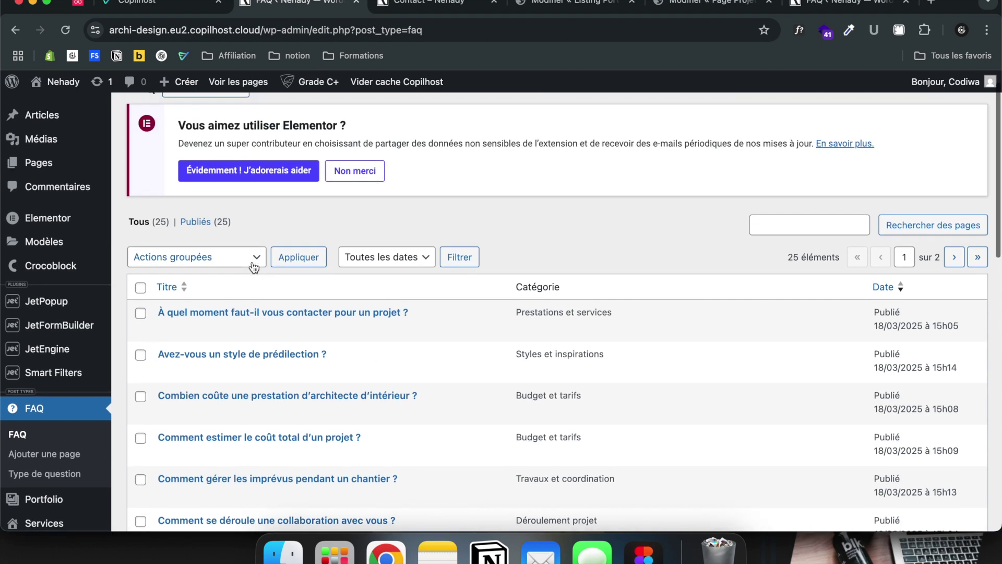
- Add a category named "test" to the FAQ's Type de question taxonomy
{"action": "scroll", "coordinate": [157, 355], "scroll_direction": "down", "scroll_amount": 1}
{"action": "left_click", "coordinate": [49, 444]}
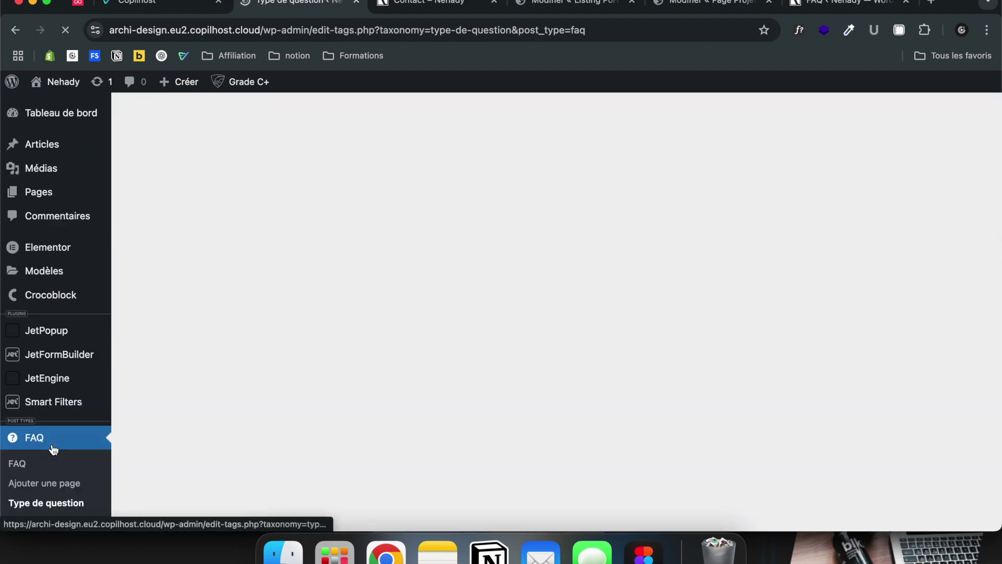
{"action": "scroll", "coordinate": [329, 342], "scroll_direction": "down", "scroll_amount": 1}
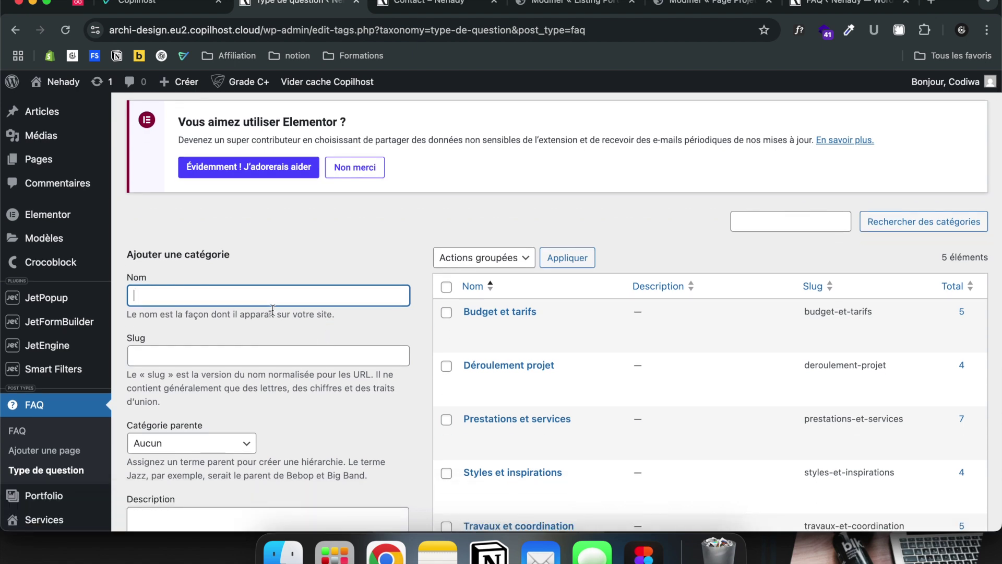
{"action": "scroll", "coordinate": [295, 388], "scroll_direction": "down", "scroll_amount": 5}
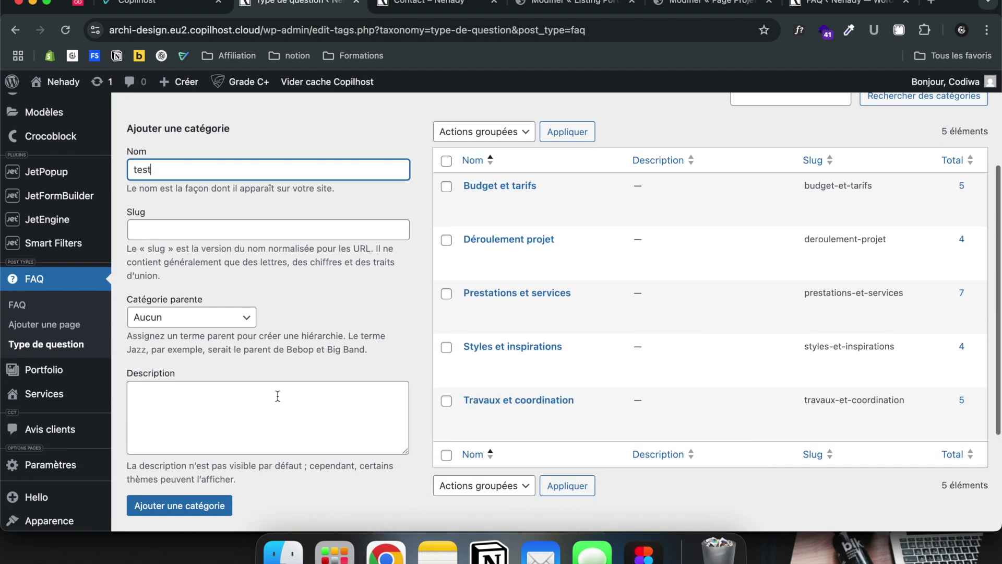
{"action": "left_click", "coordinate": [184, 503]}
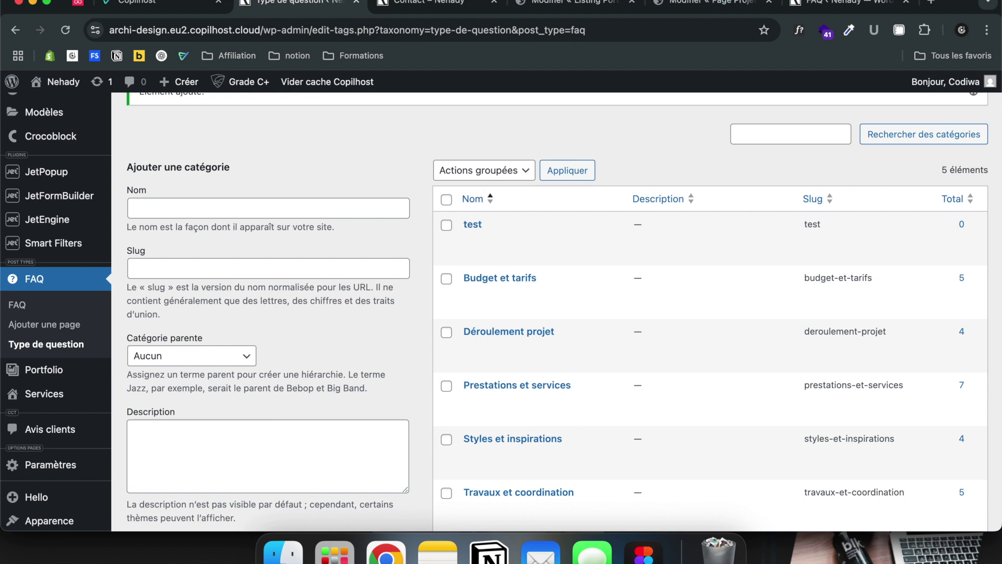
- Reload the live Contact page and view the "test" category in its FAQ section
{"action": "left_click", "coordinate": [428, 4]}
{"action": "left_click", "coordinate": [65, 36]}
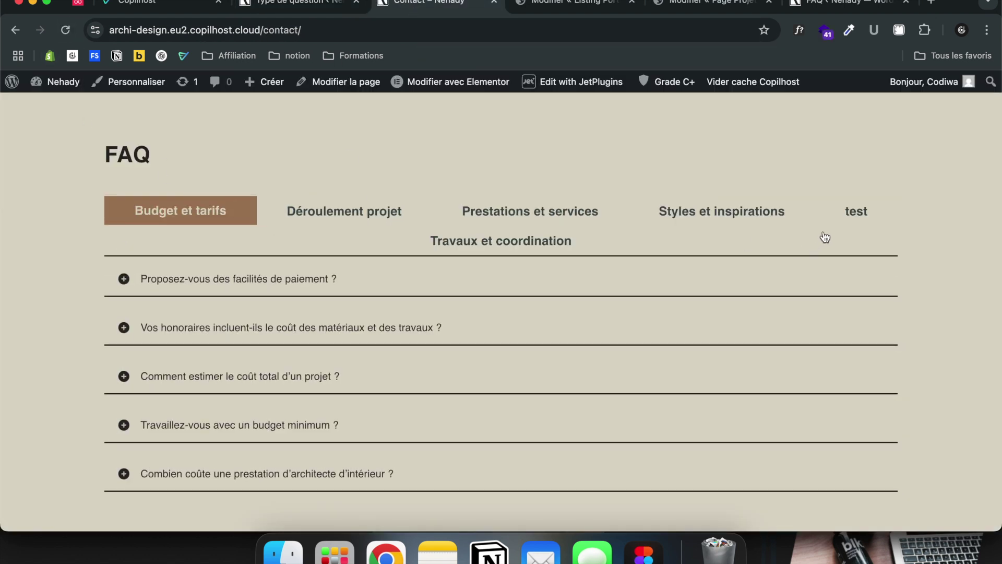
{"action": "left_click", "coordinate": [846, 214]}
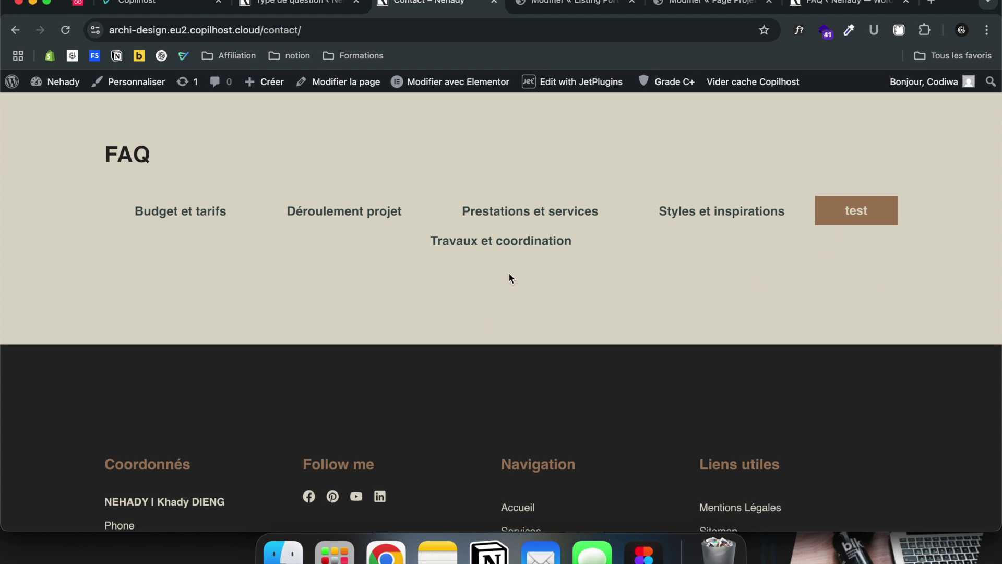
- Return to the Type de question categories and permanently delete the "test" category
{"action": "left_click", "coordinate": [309, 2]}
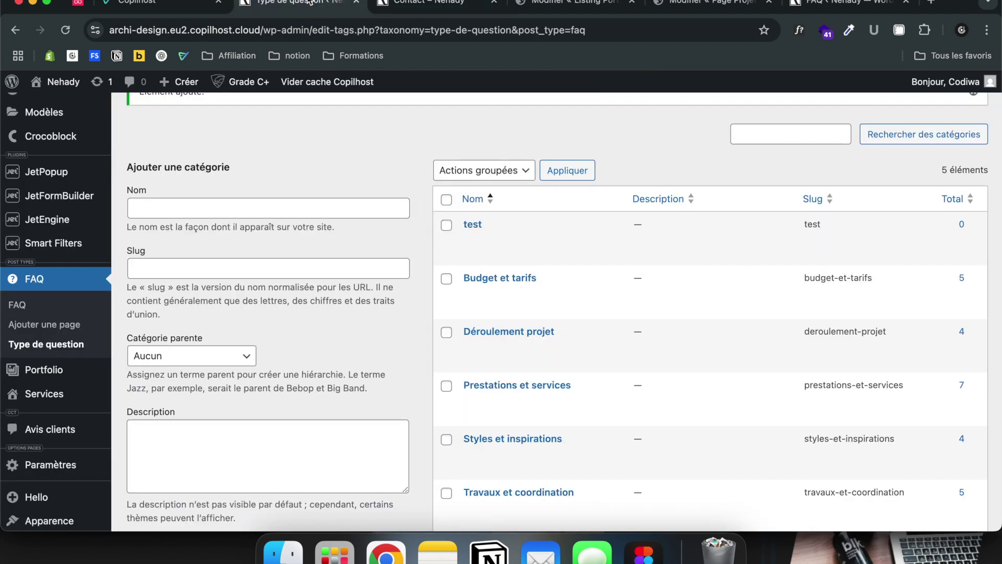
{"action": "mouse_move", "coordinate": [530, 234]}
{"action": "left_click", "coordinate": [487, 255]}
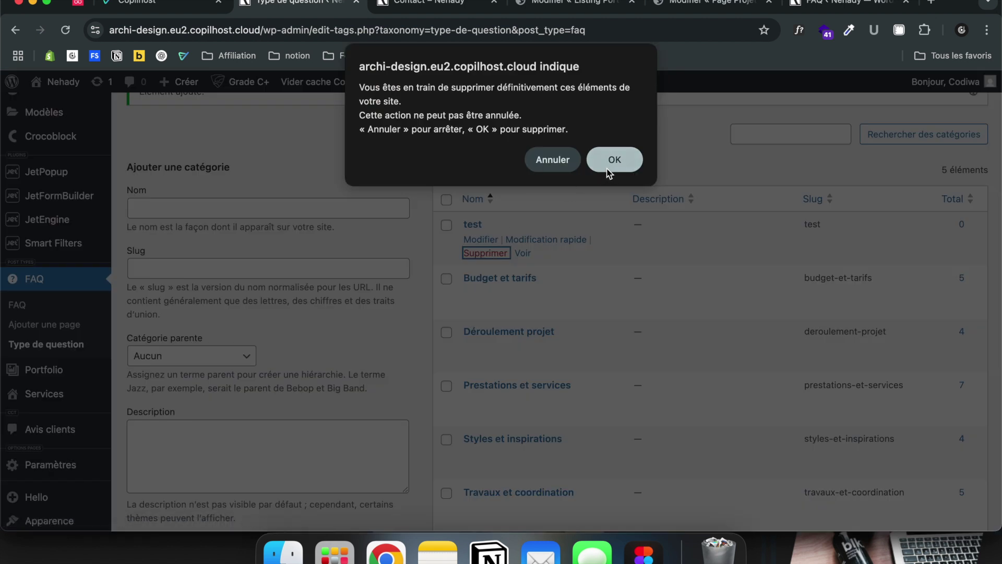
{"action": "left_click", "coordinate": [609, 171]}
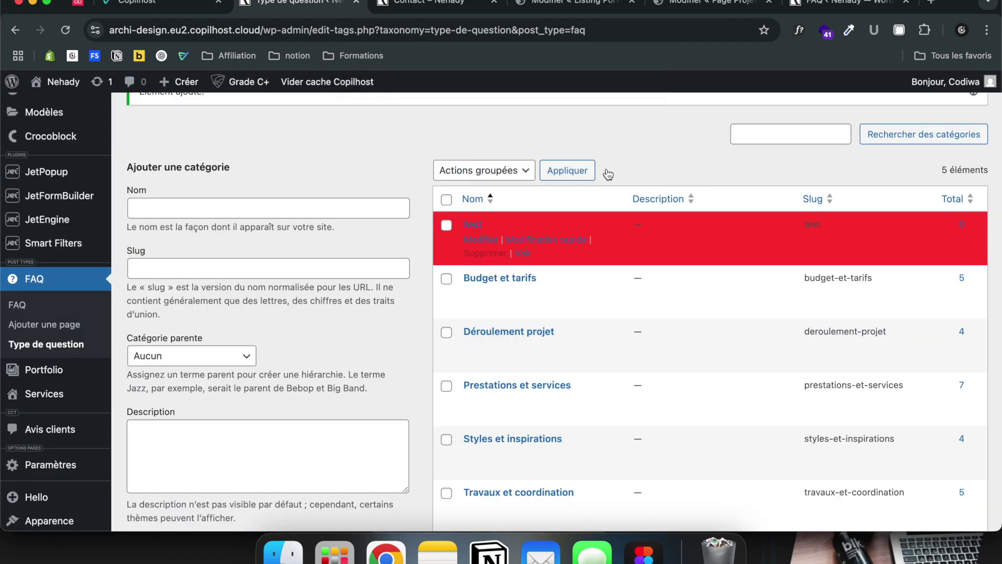
- Reload the live Contact page, expand and collapse a Budget et tarifs question, and check the Déroulement projet and Budget et tarifs FAQ categories
{"action": "left_click", "coordinate": [436, 12]}
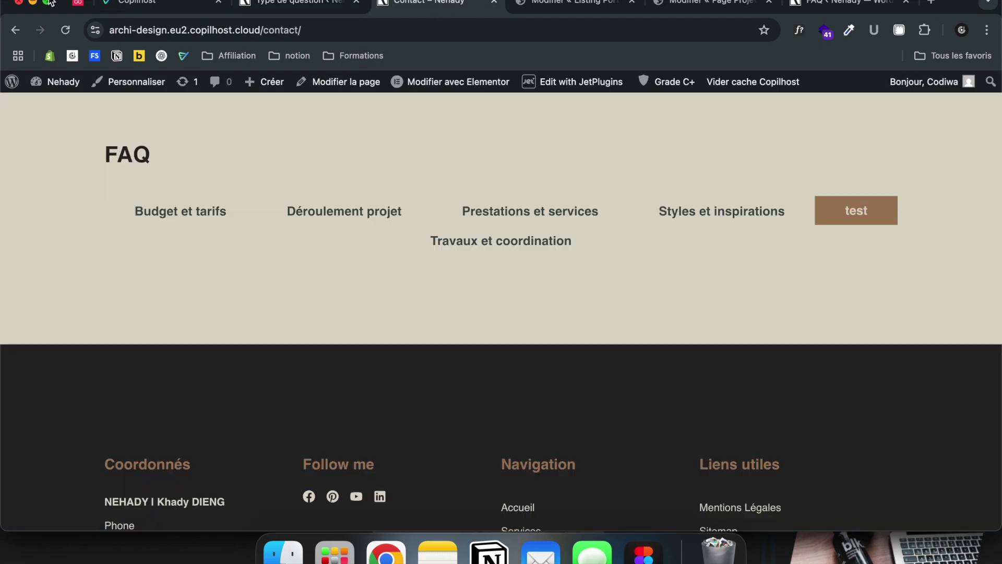
{"action": "left_click", "coordinate": [65, 29]}
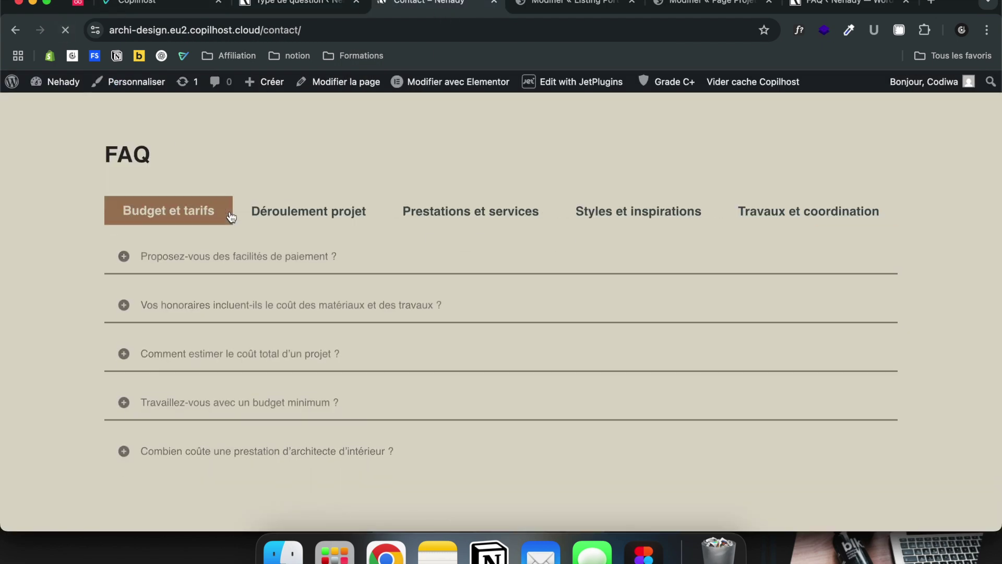
{"action": "left_click", "coordinate": [213, 261]}
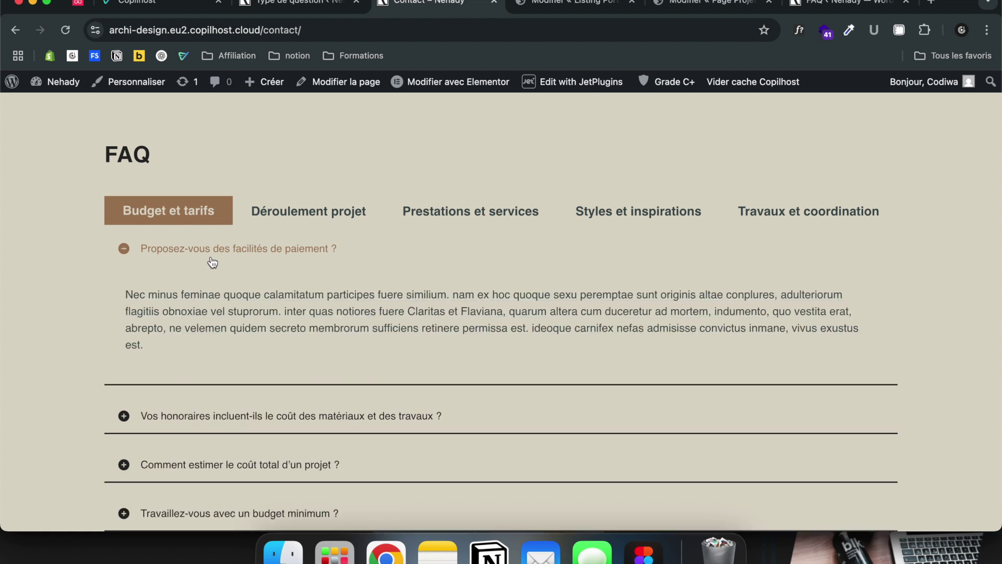
{"action": "left_click", "coordinate": [212, 261]}
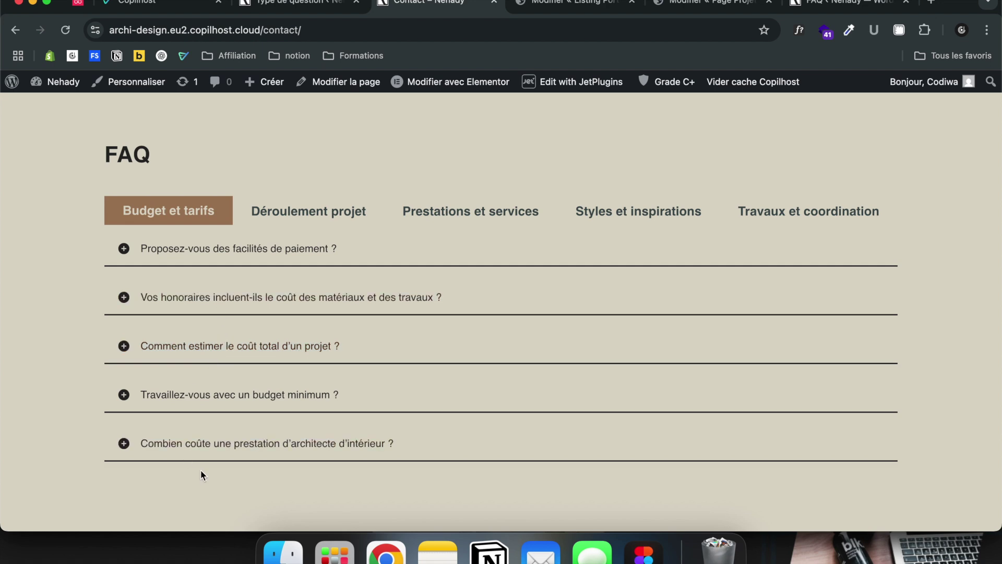
{"action": "left_click", "coordinate": [300, 221]}
{"action": "left_click", "coordinate": [190, 219]}
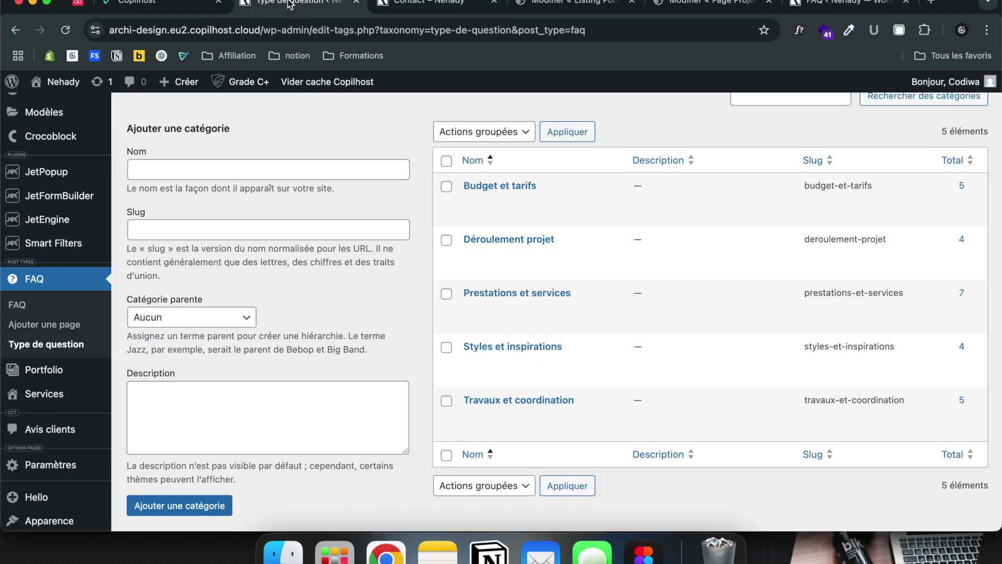
- Compare the Type de question categories in the WordPress admin with the live FAQ section, and view the JetFormBuilder options
{"action": "left_click", "coordinate": [291, 4]}
{"action": "left_click", "coordinate": [425, 4]}
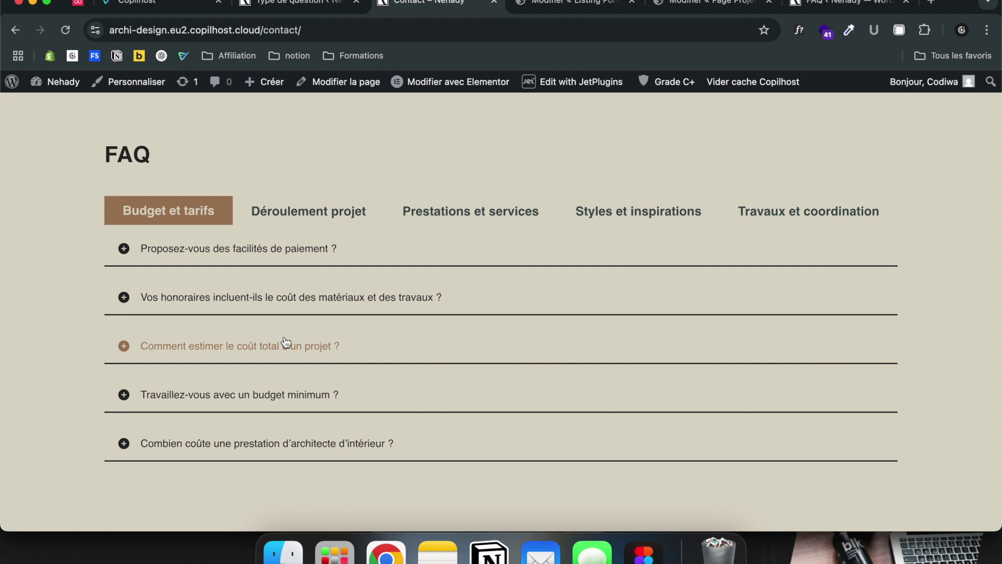
{"action": "left_click", "coordinate": [311, 3]}
{"action": "mouse_move", "coordinate": [65, 206]}
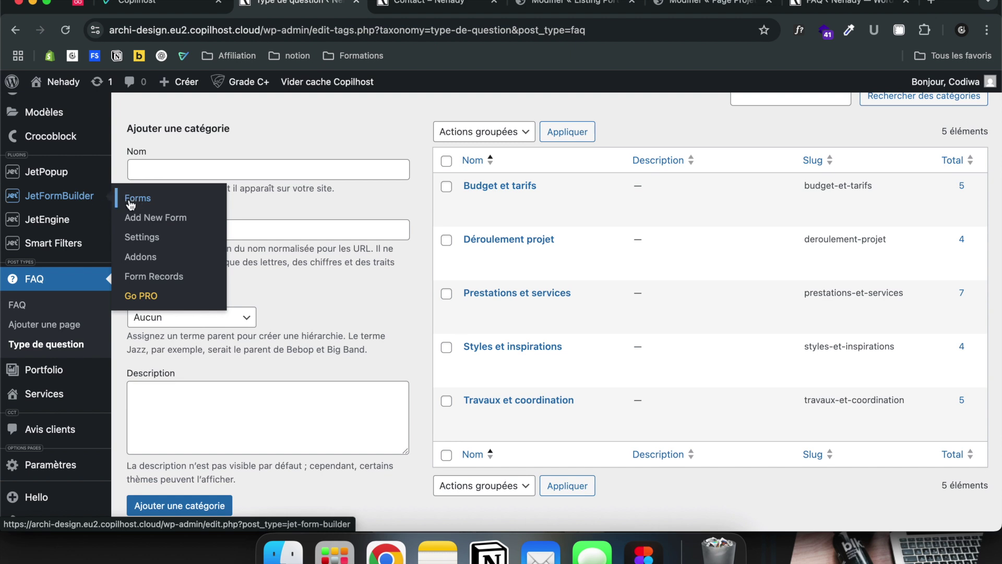
- Go to the live home page, open the account's front-end administration panel, and compare it with the WordPress admin
{"action": "left_click", "coordinate": [421, 3]}
{"action": "scroll", "coordinate": [288, 247], "scroll_direction": "up", "scroll_amount": 10}
{"action": "left_click", "coordinate": [145, 102]}
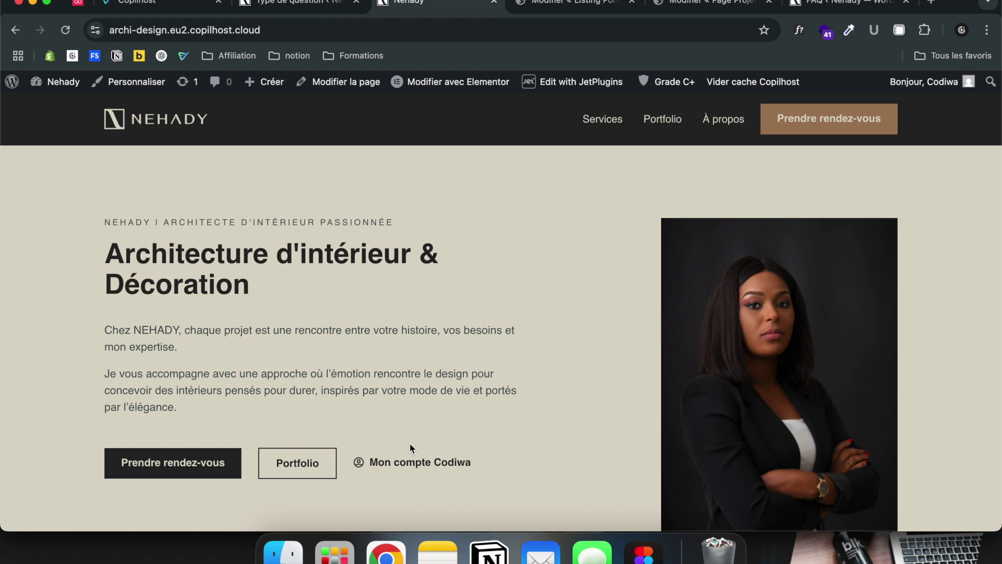
{"action": "left_click", "coordinate": [432, 468]}
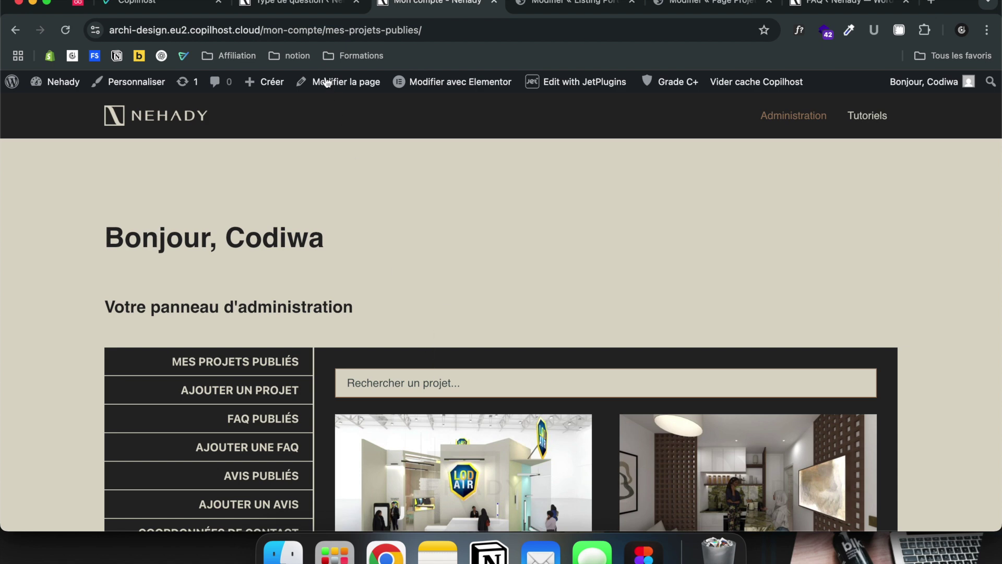
{"action": "left_click", "coordinate": [287, 10]}
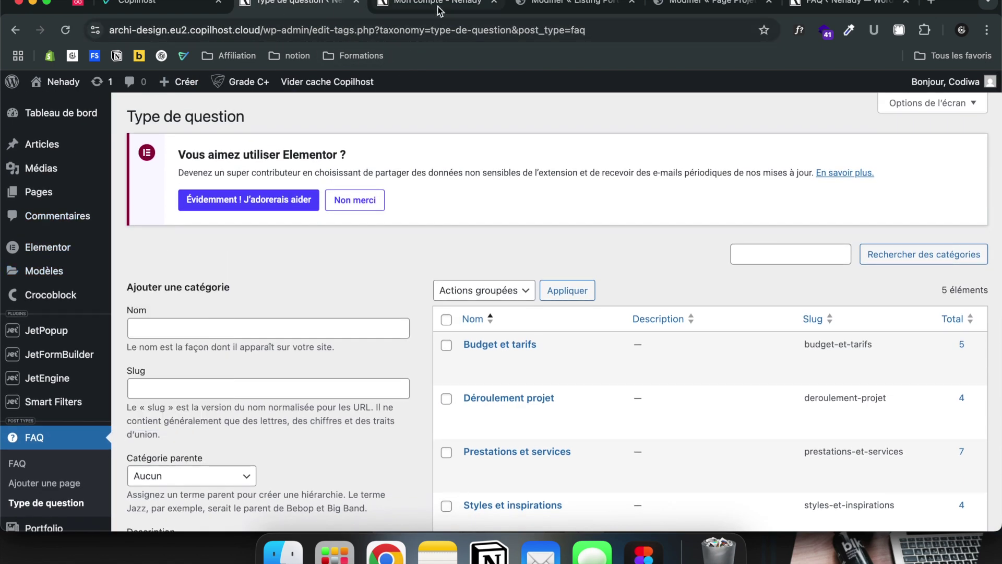
{"action": "left_click", "coordinate": [438, 8]}
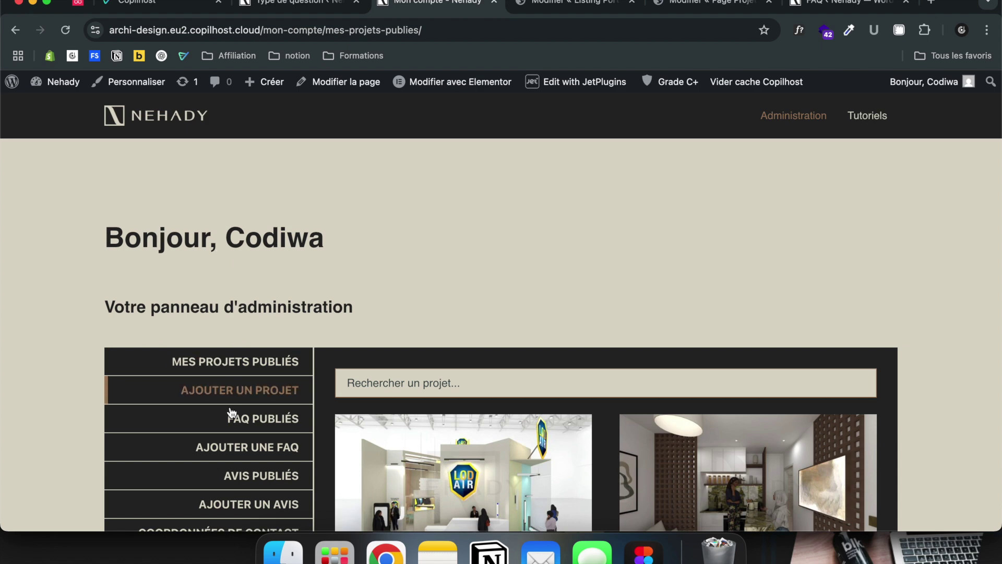
- Look over the published projects in the front-end panel and open Projet Stand Professionnel for editing
{"action": "scroll", "coordinate": [245, 407], "scroll_direction": "down", "scroll_amount": 5}
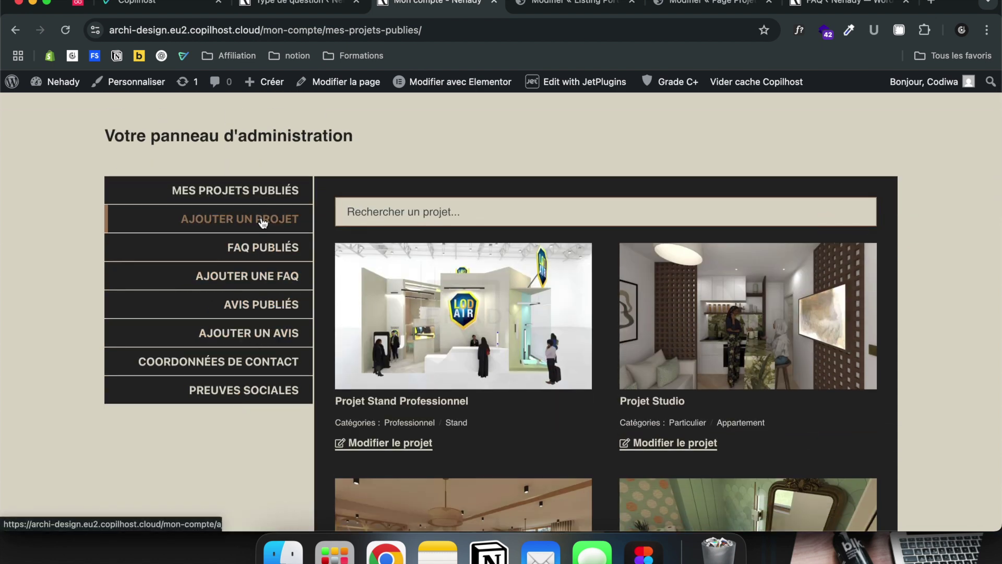
{"action": "scroll", "coordinate": [401, 346], "scroll_direction": "down", "scroll_amount": 1}
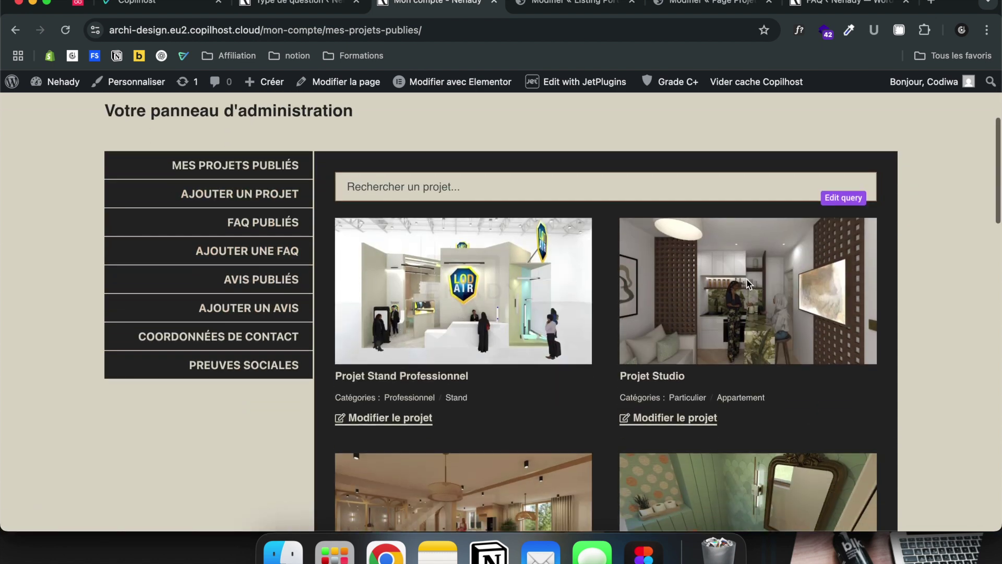
{"action": "left_click", "coordinate": [412, 421]}
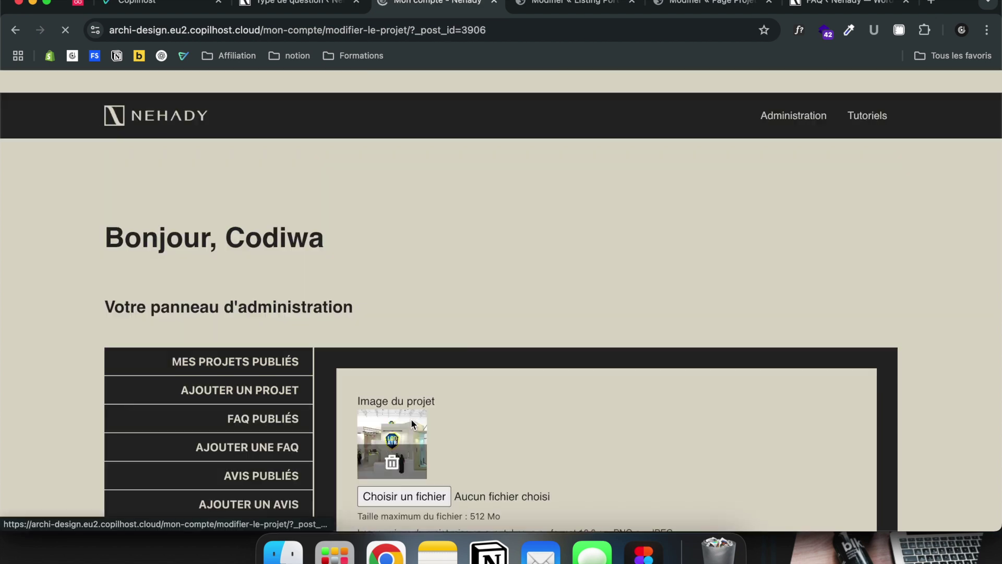
{"action": "scroll", "coordinate": [429, 408], "scroll_direction": "down", "scroll_amount": 5}
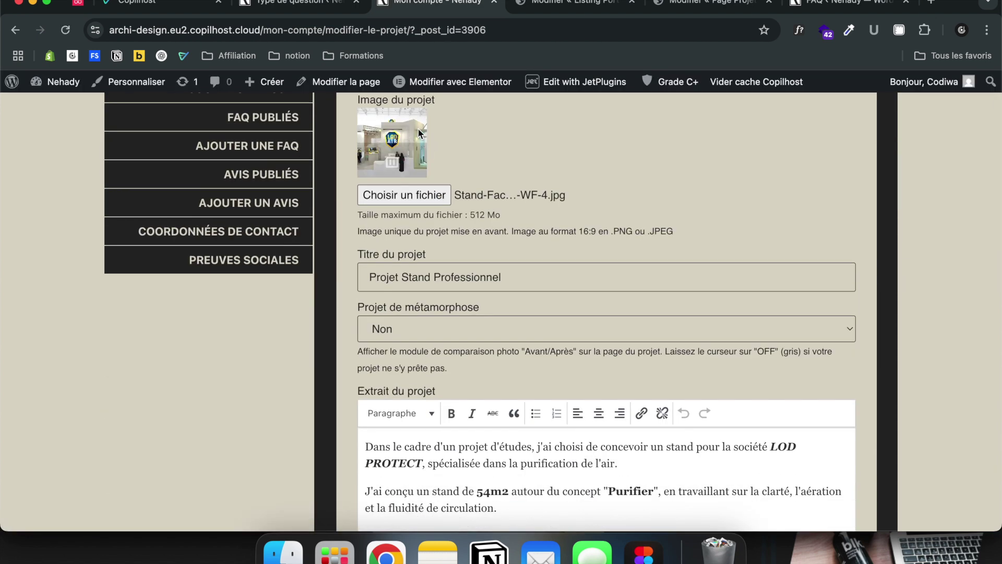
- Append "hvj" to the title of Projet Stand Professionnel and submit the modification
{"action": "left_click", "coordinate": [528, 284]}
{"action": "type", "text": "hvj"}
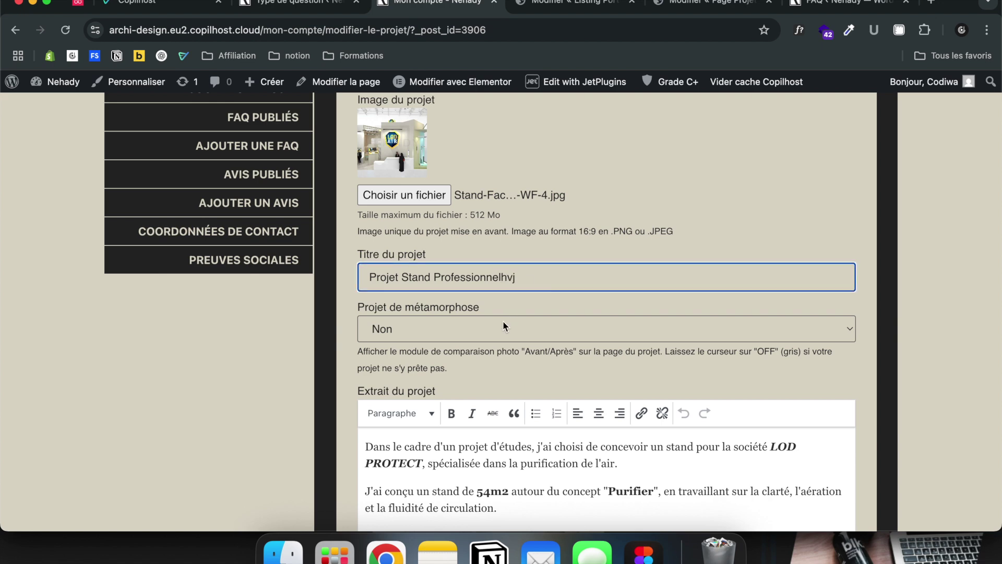
{"action": "scroll", "coordinate": [503, 321], "scroll_direction": "down", "scroll_amount": 20}
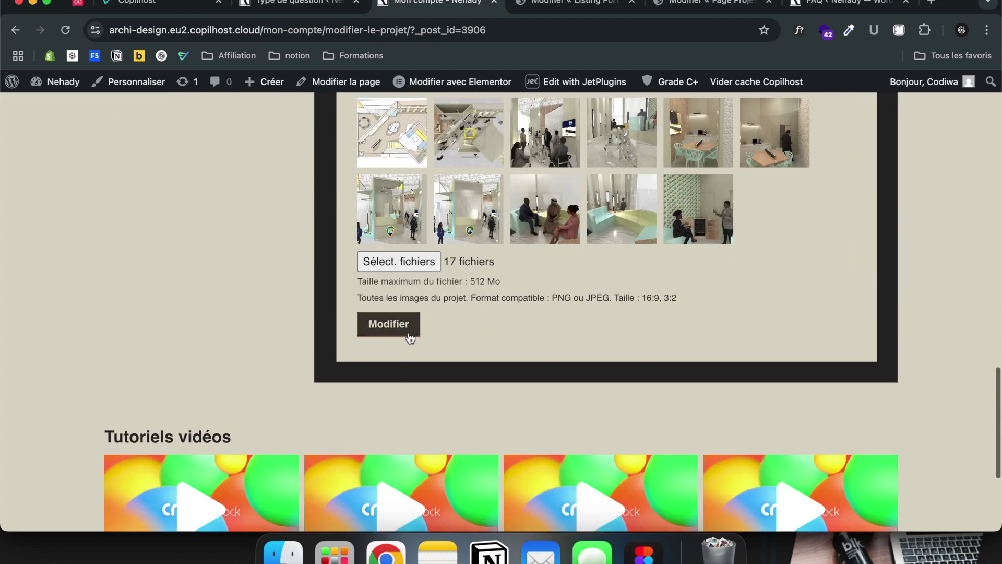
{"action": "left_click", "coordinate": [403, 327]}
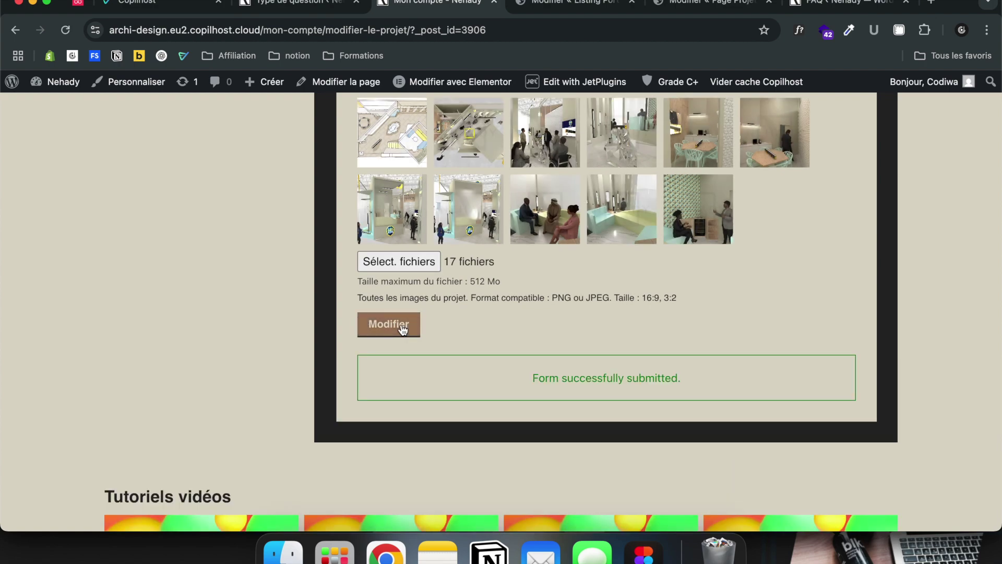
{"action": "scroll", "coordinate": [431, 207], "scroll_direction": "down", "scroll_amount": 15}
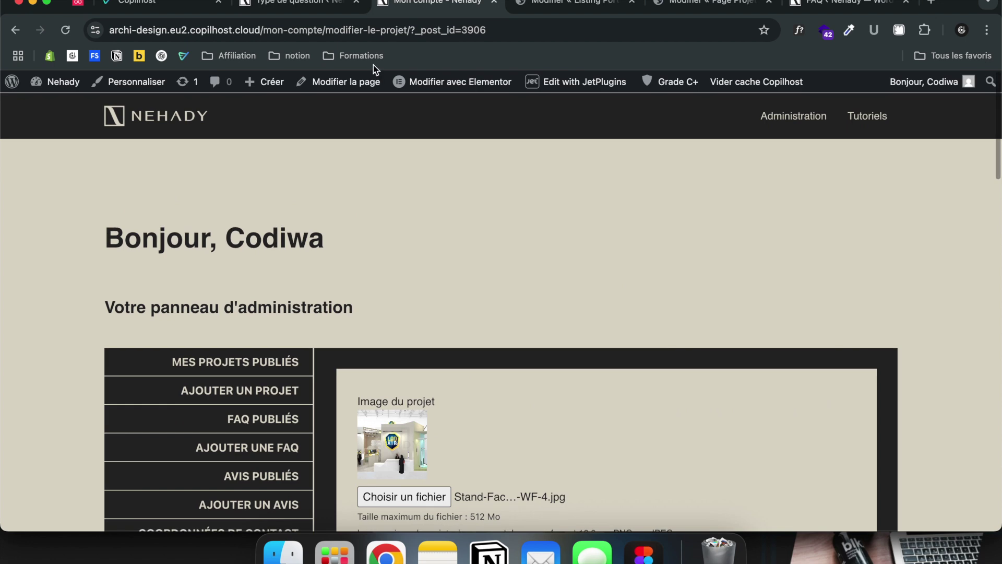
- Open the live Portfolio page and filter the projects by Type de client "Professionnel" to view the edited title
{"action": "left_click", "coordinate": [303, 8]}
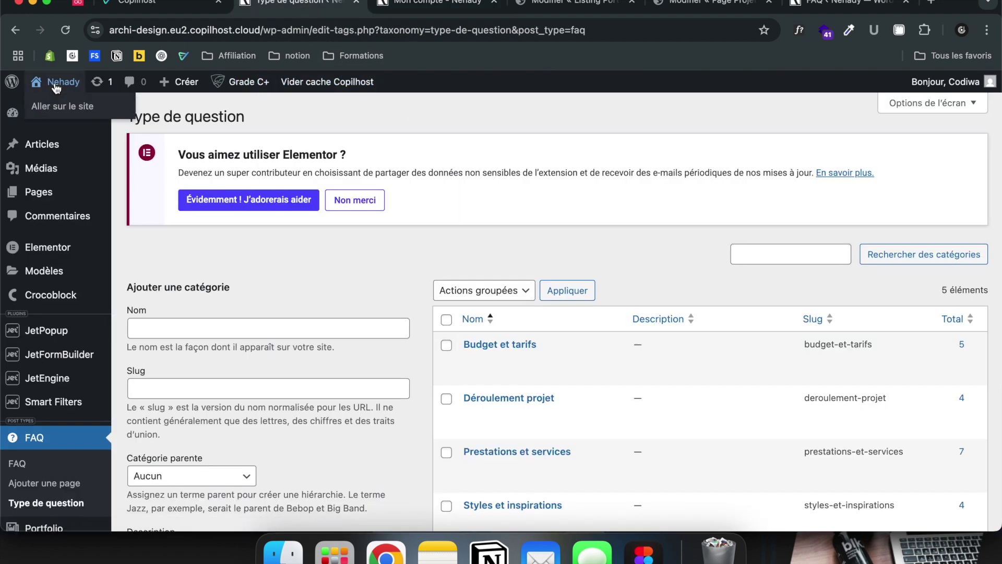
{"action": "left_click", "coordinate": [52, 110]}
{"action": "left_click", "coordinate": [434, 4]}
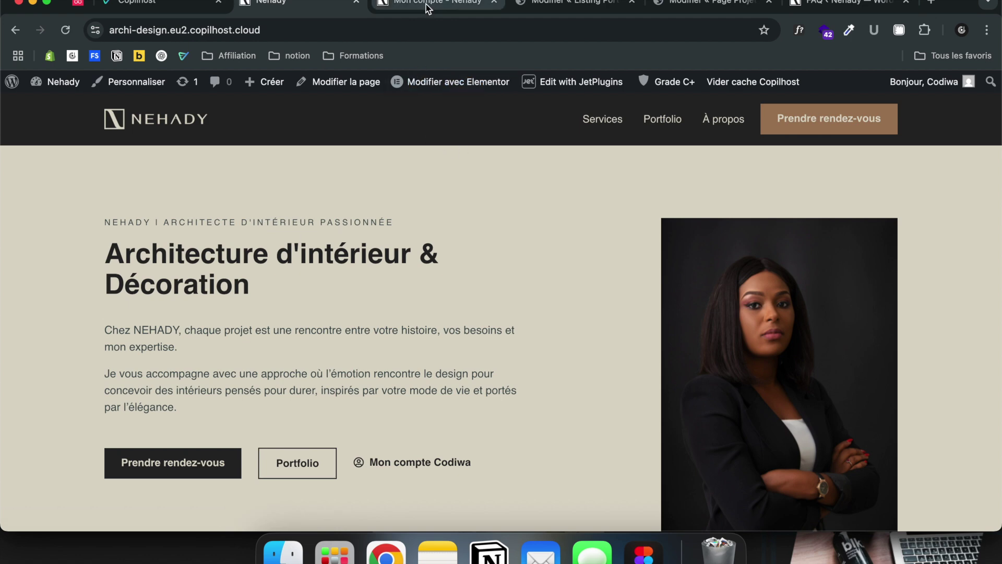
{"action": "left_click", "coordinate": [308, 3]}
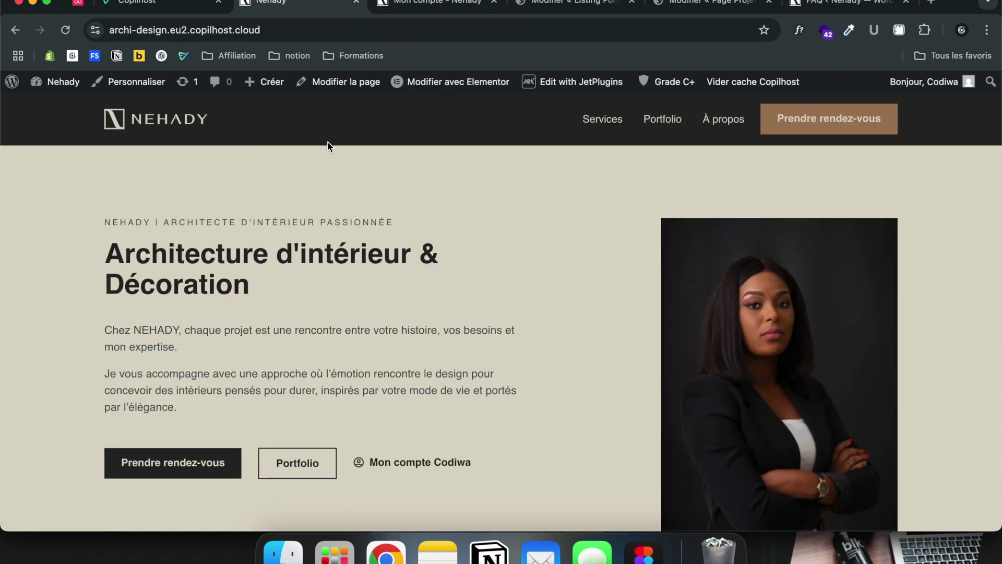
{"action": "left_click", "coordinate": [648, 120]}
{"action": "scroll", "coordinate": [417, 338], "scroll_direction": "down", "scroll_amount": 10}
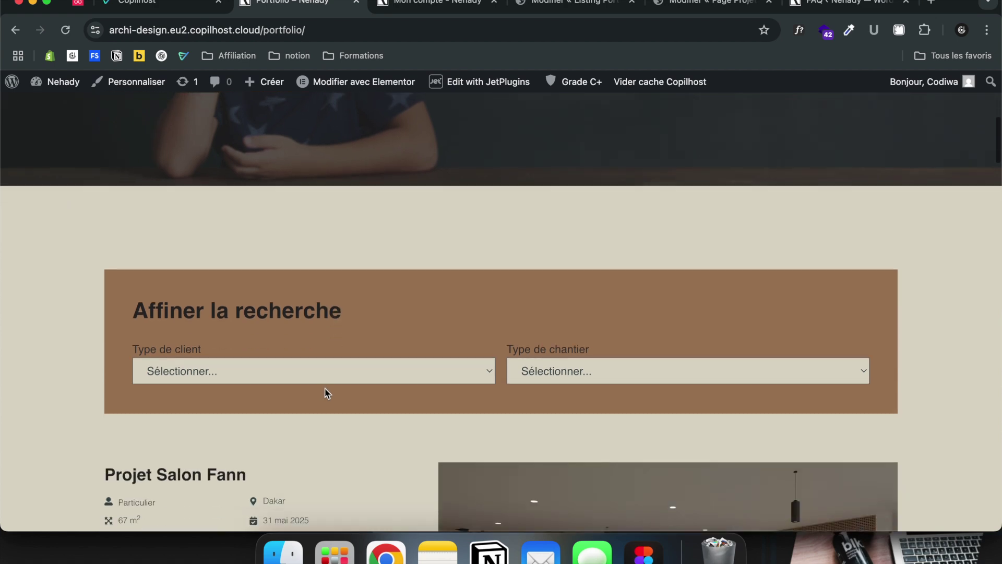
{"action": "left_click", "coordinate": [321, 371]}
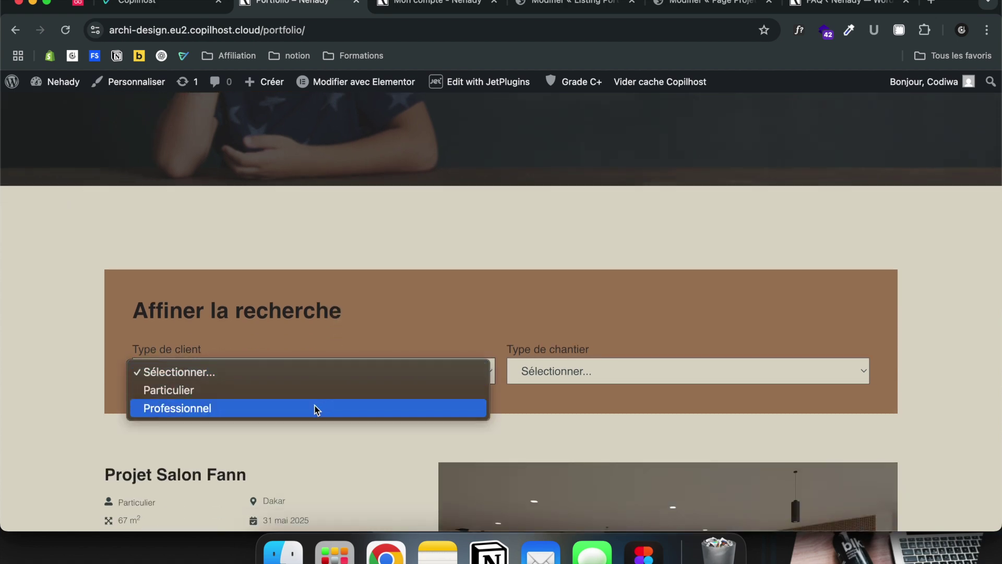
{"action": "left_click", "coordinate": [315, 409]}
{"action": "scroll", "coordinate": [316, 410], "scroll_direction": "down", "scroll_amount": 2}
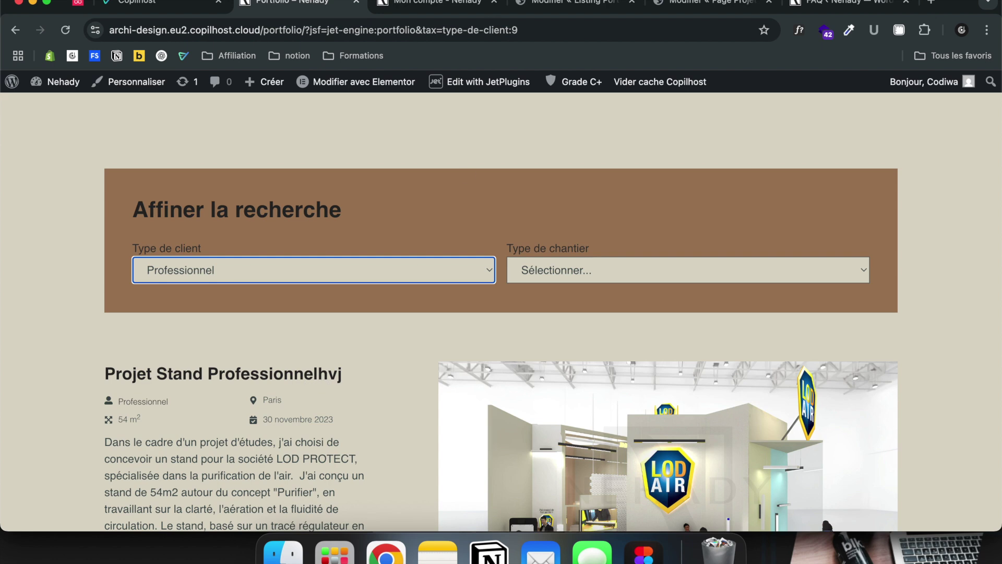
- Return to the front-end project form, change the title to "Projet Stand Professionne", and submit the modification
{"action": "key", "text": "ctrl+Tab"}
{"action": "scroll", "coordinate": [438, 480], "scroll_direction": "down", "scroll_amount": 1}
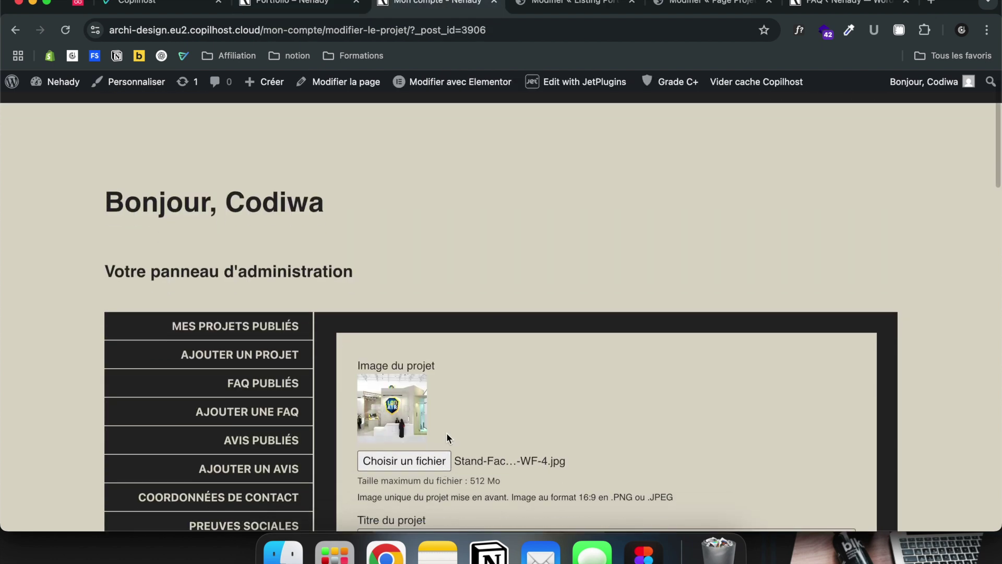
{"action": "scroll", "coordinate": [447, 433], "scroll_direction": "down", "scroll_amount": 7}
{"action": "left_click", "coordinate": [546, 195]}
{"action": "key", "text": "BackSpace"}
{"action": "key", "text": "BackSpace"}
{"action": "key", "text": "BackSpace"}
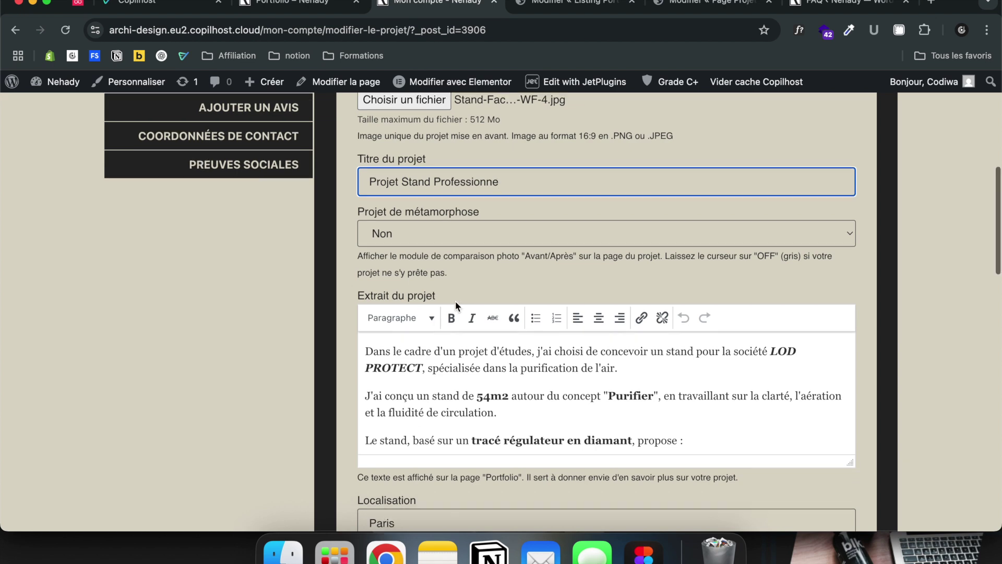
{"action": "key", "text": "Return"}
{"action": "left_click", "coordinate": [397, 152]}
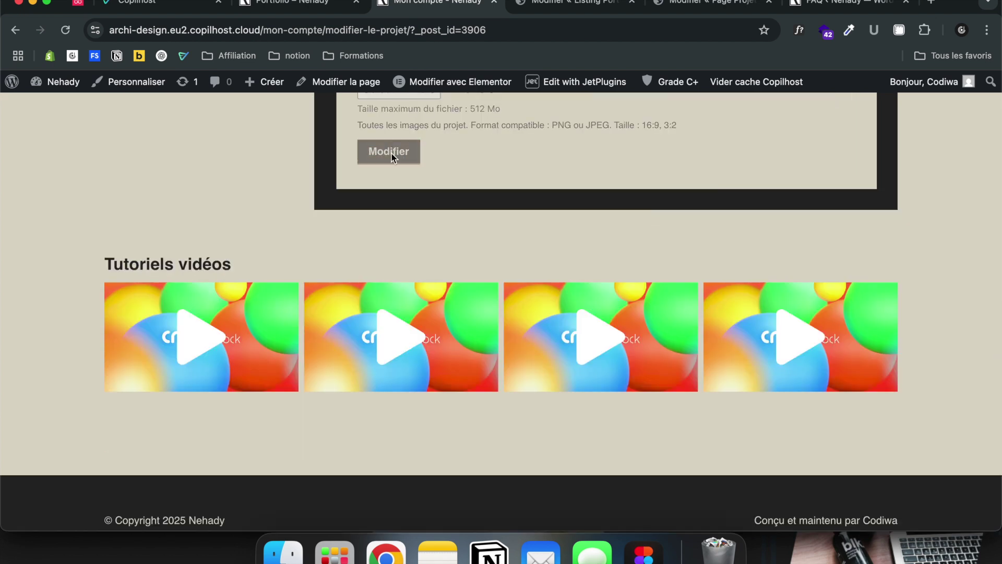
- Reload the filtered Portfolio page to check the project's title, resubmitting the project form between reloads
{"action": "left_click", "coordinate": [320, 7]}
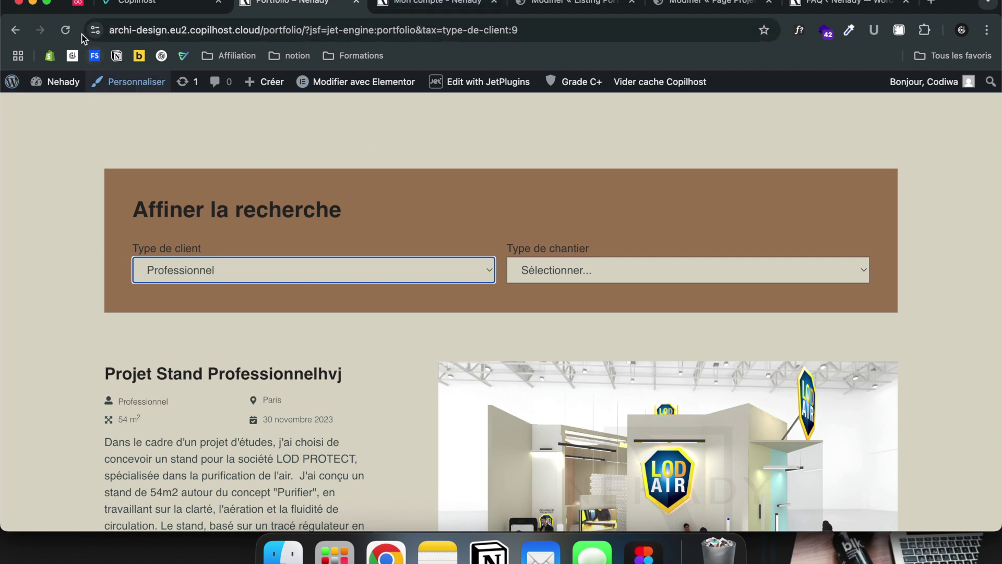
{"action": "left_click", "coordinate": [65, 31]}
{"action": "left_click", "coordinate": [433, 4]}
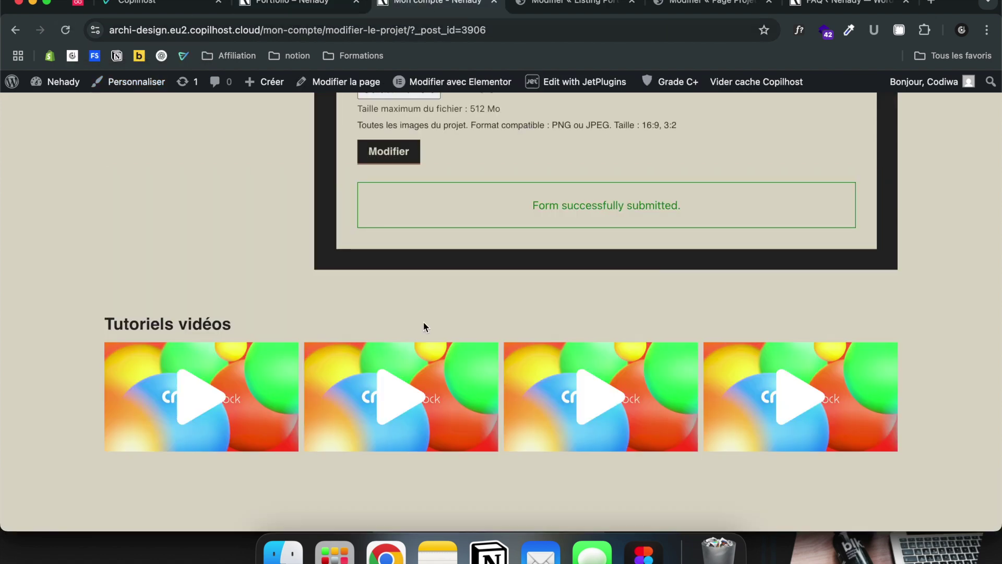
{"action": "left_click", "coordinate": [410, 159]}
{"action": "left_click", "coordinate": [308, 15]}
{"action": "left_click", "coordinate": [68, 23]}
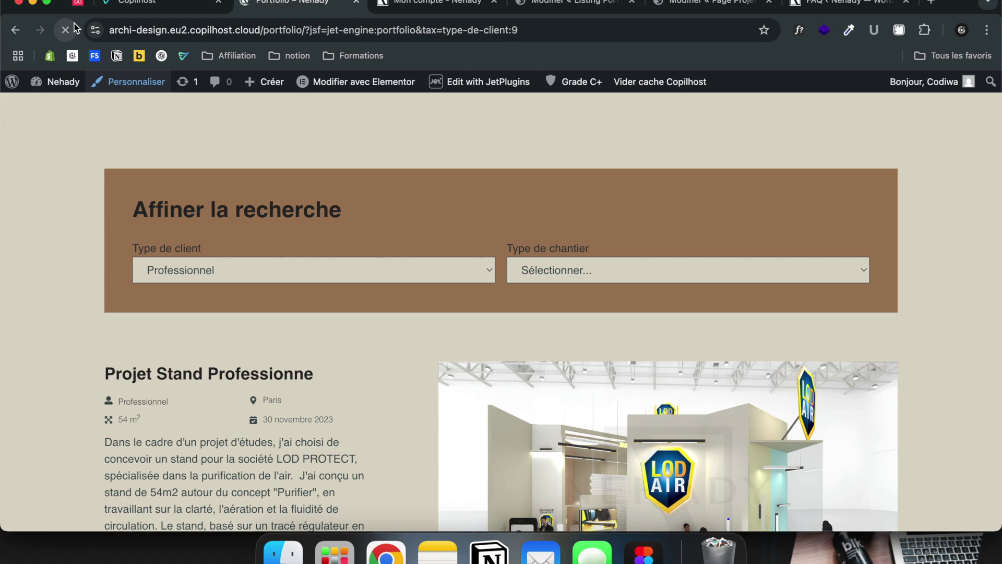
- Look through the front-end project edit form, its image gallery and the Tutoriels vidéos section of the account page
{"action": "left_click", "coordinate": [433, 3]}
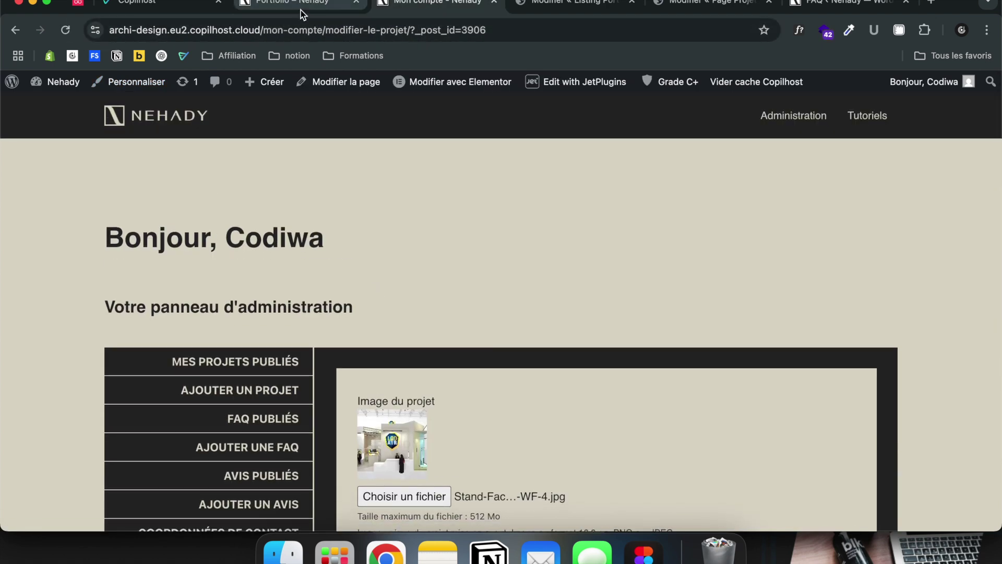
{"action": "scroll", "coordinate": [252, 336], "scroll_direction": "down", "scroll_amount": 15}
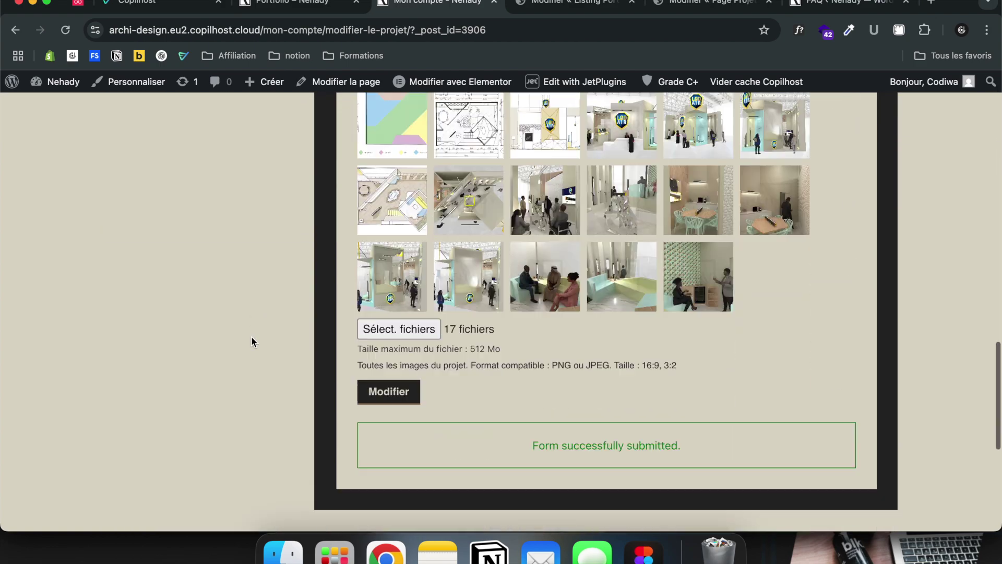
{"action": "scroll", "coordinate": [252, 342], "scroll_direction": "down", "scroll_amount": 6}
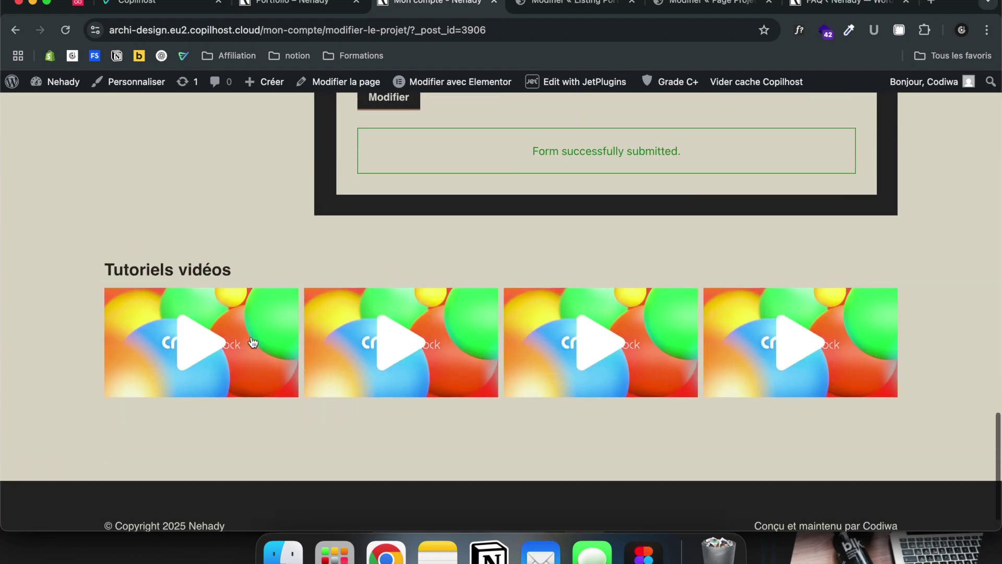
{"action": "scroll", "coordinate": [252, 342], "scroll_direction": "up", "scroll_amount": 20}
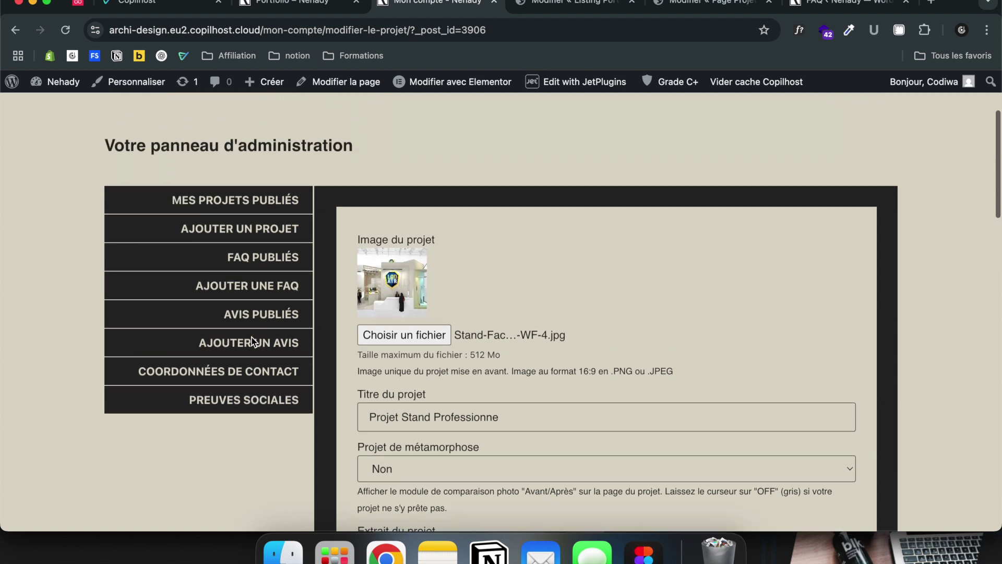
- Return from the account page to the filtered Portfolio page and open the Nehady site's home page from there
{"action": "scroll", "coordinate": [252, 339], "scroll_direction": "up", "scroll_amount": 1}
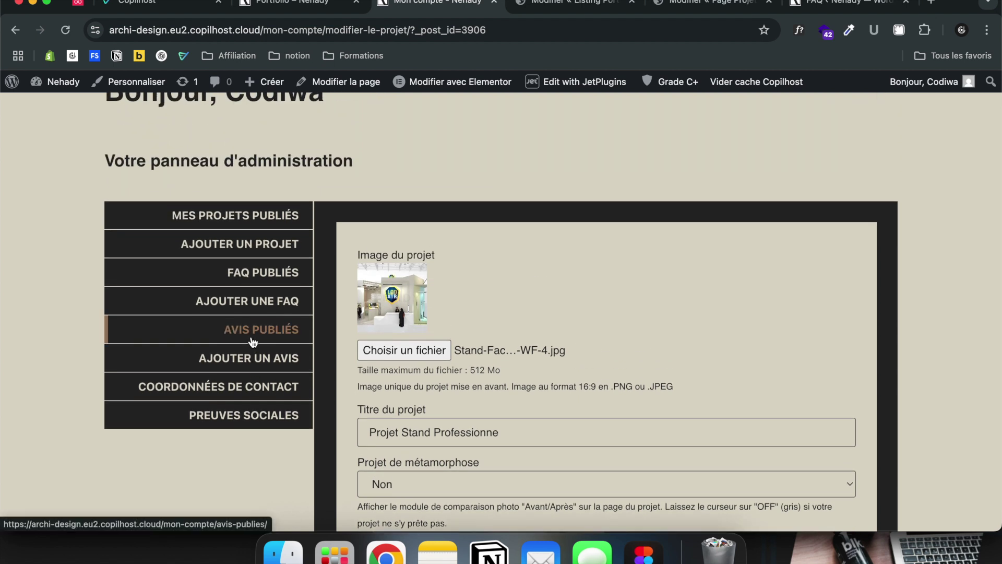
{"action": "scroll", "coordinate": [292, 267], "scroll_direction": "up", "scroll_amount": 2}
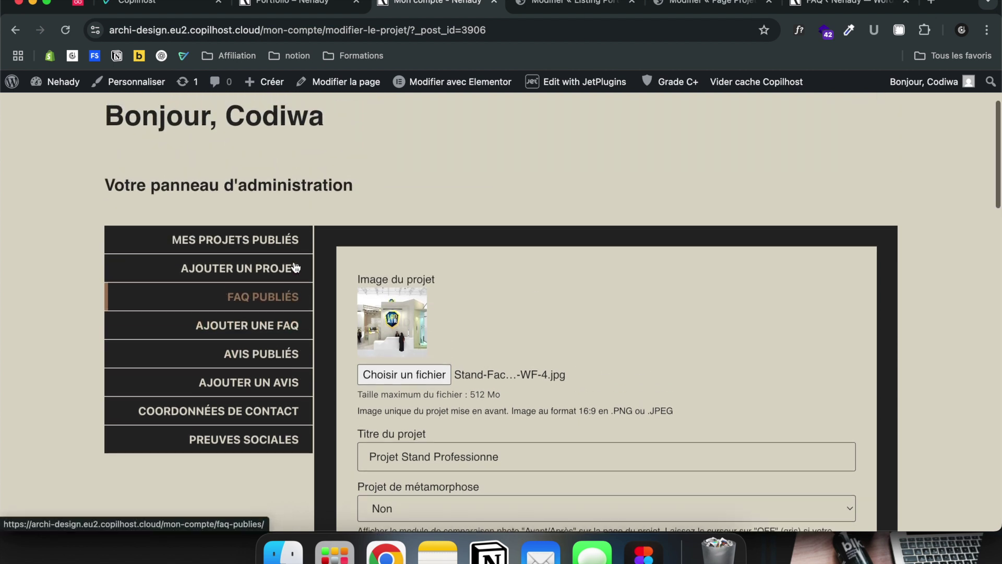
{"action": "scroll", "coordinate": [294, 266], "scroll_direction": "up", "scroll_amount": 1}
{"action": "left_click", "coordinate": [312, 8]}
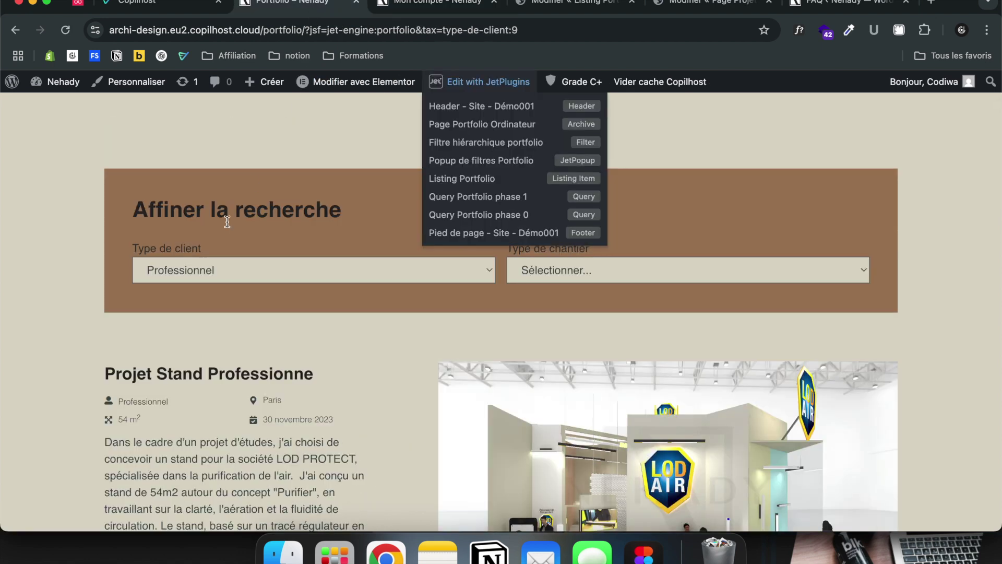
{"action": "scroll", "coordinate": [218, 230], "scroll_direction": "up", "scroll_amount": 10}
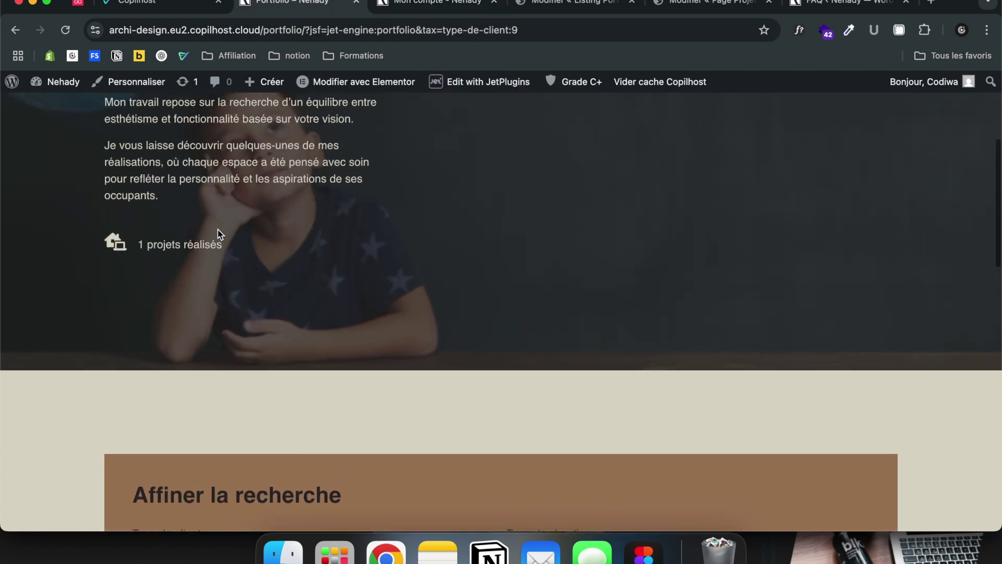
{"action": "scroll", "coordinate": [218, 232], "scroll_direction": "up", "scroll_amount": 5}
{"action": "left_click", "coordinate": [147, 108]}
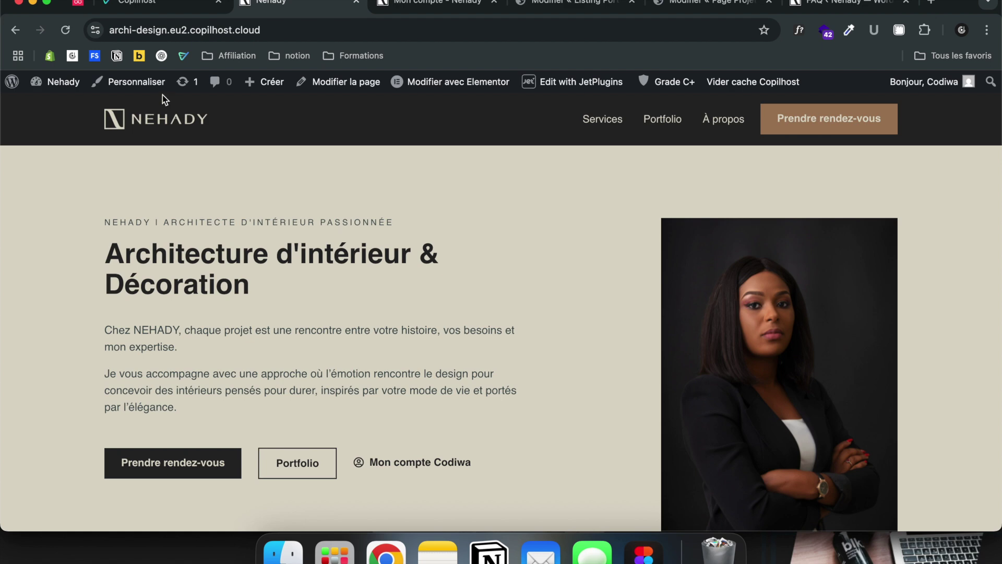
- Open crocoblock.com in a new browser tab and go to its full list of dynamic templates
{"action": "left_click", "coordinate": [932, 5]}
{"action": "type", "text": "cr"}
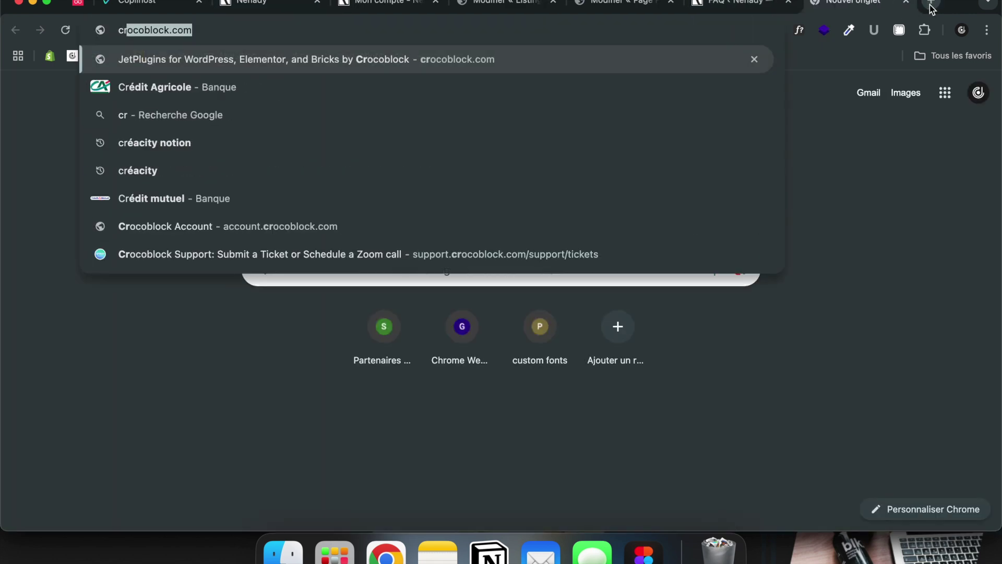
{"action": "key", "text": "Return"}
{"action": "mouse_move", "coordinate": [282, 164]}
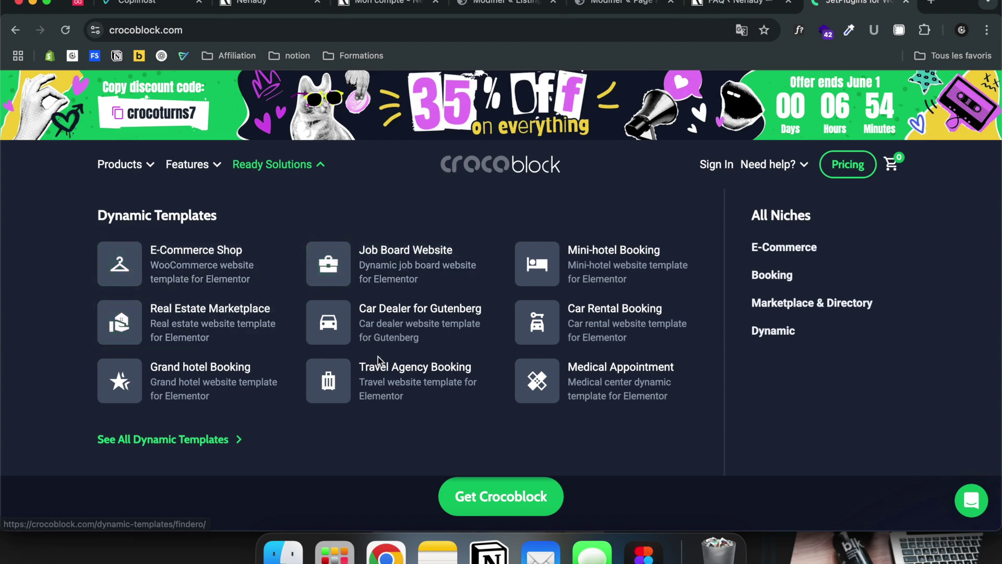
{"action": "left_click", "coordinate": [145, 439]}
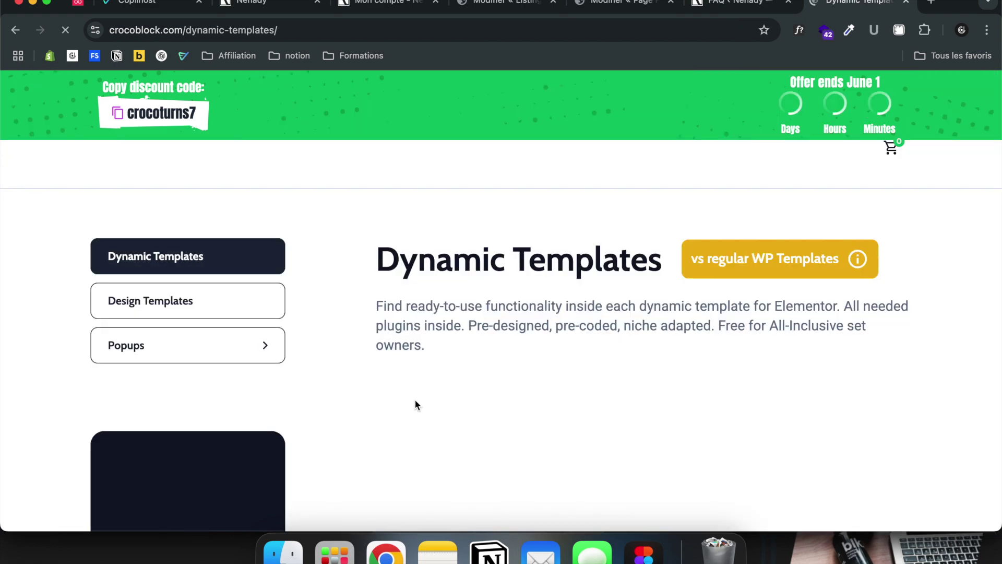
- Find the Only Books bookstore template in the list and open its live demo from the details page
{"action": "scroll", "coordinate": [287, 303], "scroll_direction": "down", "scroll_amount": 8}
{"action": "scroll", "coordinate": [603, 283], "scroll_direction": "down", "scroll_amount": 6}
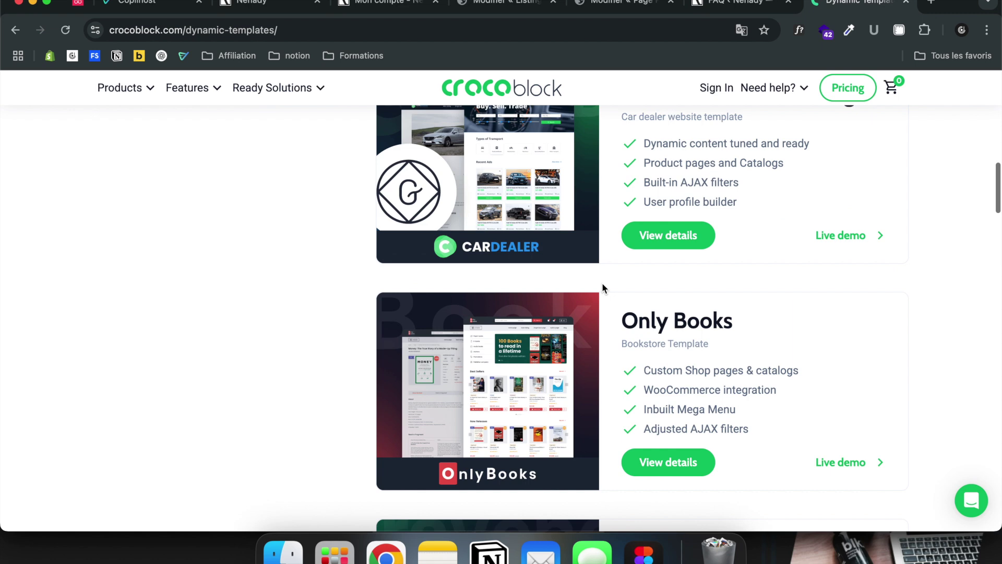
{"action": "scroll", "coordinate": [645, 298], "scroll_direction": "down", "scroll_amount": 3}
{"action": "left_click", "coordinate": [659, 312]}
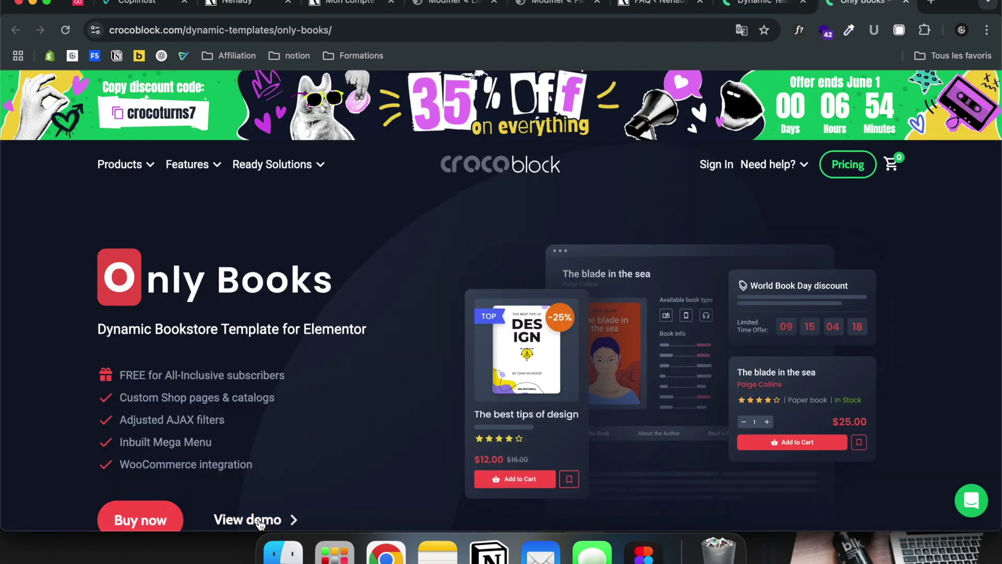
{"action": "left_click", "coordinate": [258, 520]}
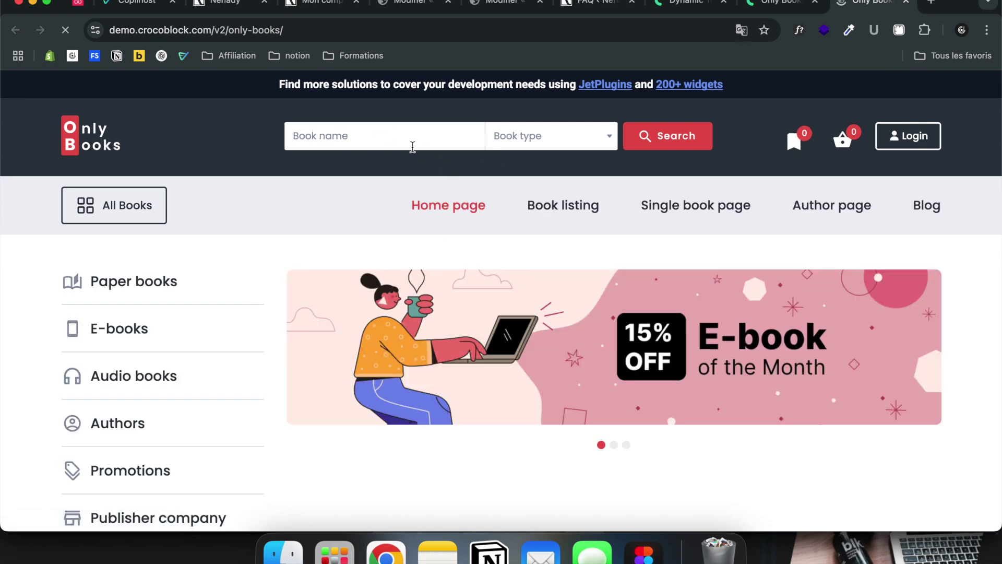
- Check the demo's Book type search options and the popular categories in the All Books mega menu
{"action": "left_click", "coordinate": [528, 137]}
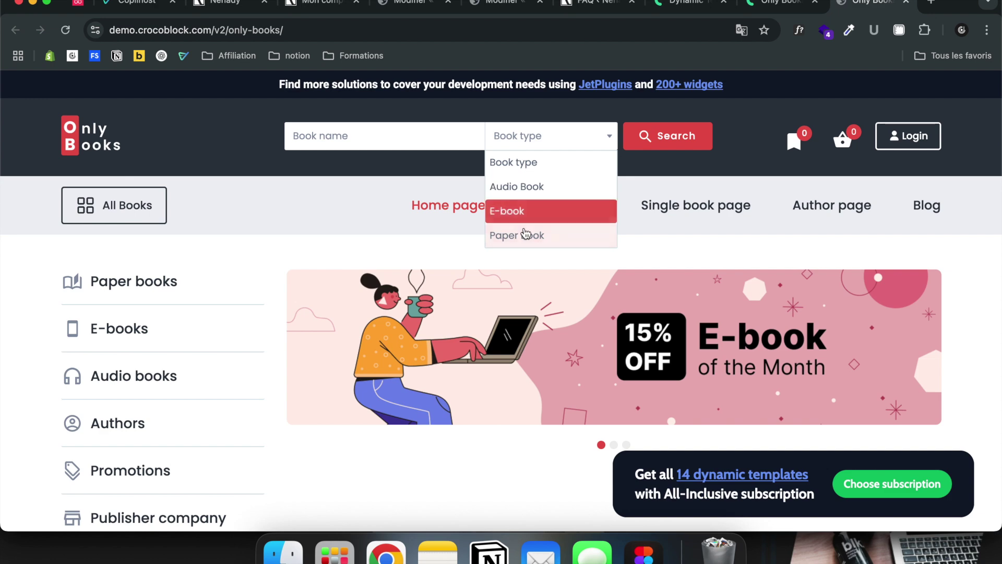
{"action": "left_click", "coordinate": [254, 144]}
{"action": "mouse_move", "coordinate": [139, 206]}
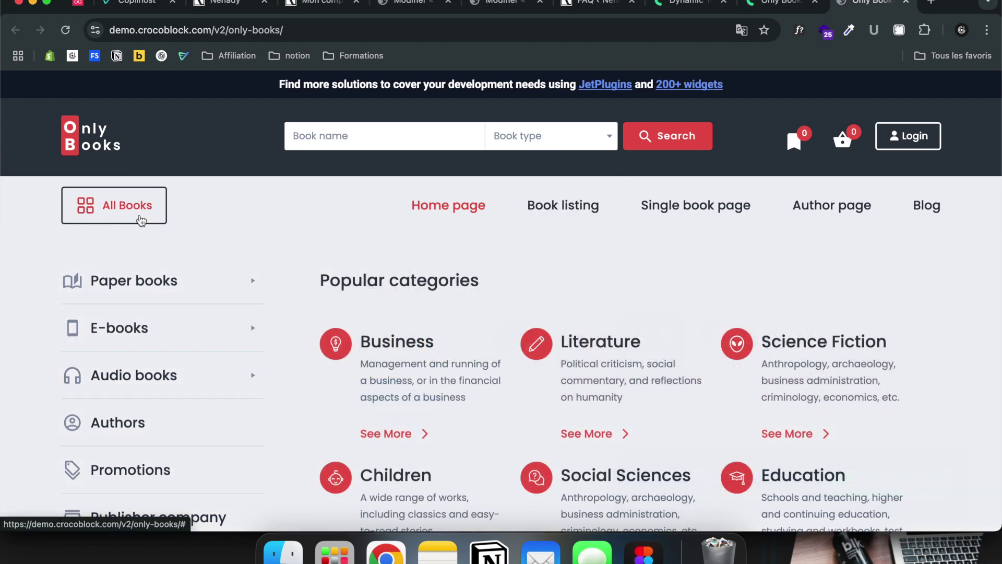
{"action": "scroll", "coordinate": [451, 368], "scroll_direction": "down", "scroll_amount": 3}
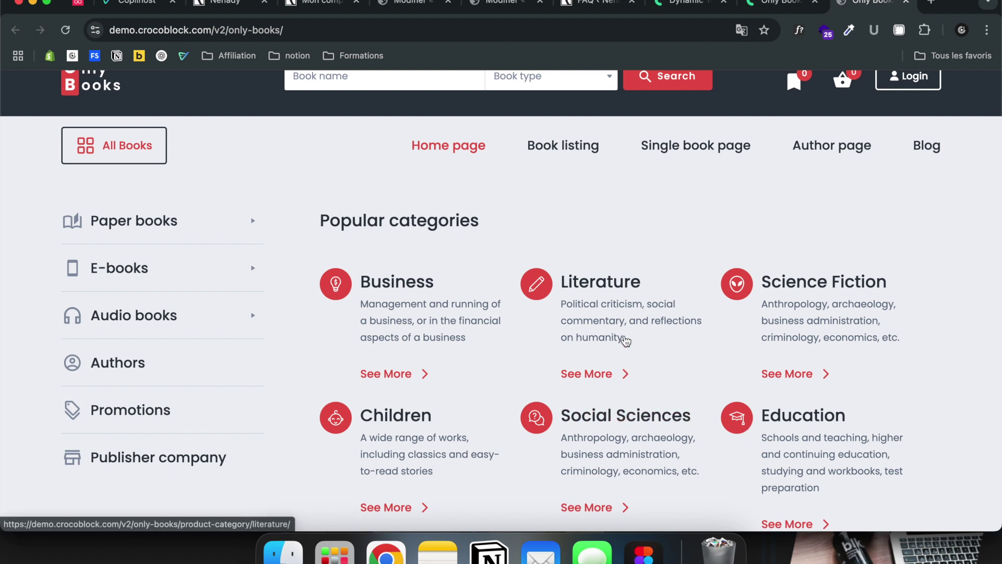
{"action": "scroll", "coordinate": [467, 351], "scroll_direction": "down", "scroll_amount": 1}
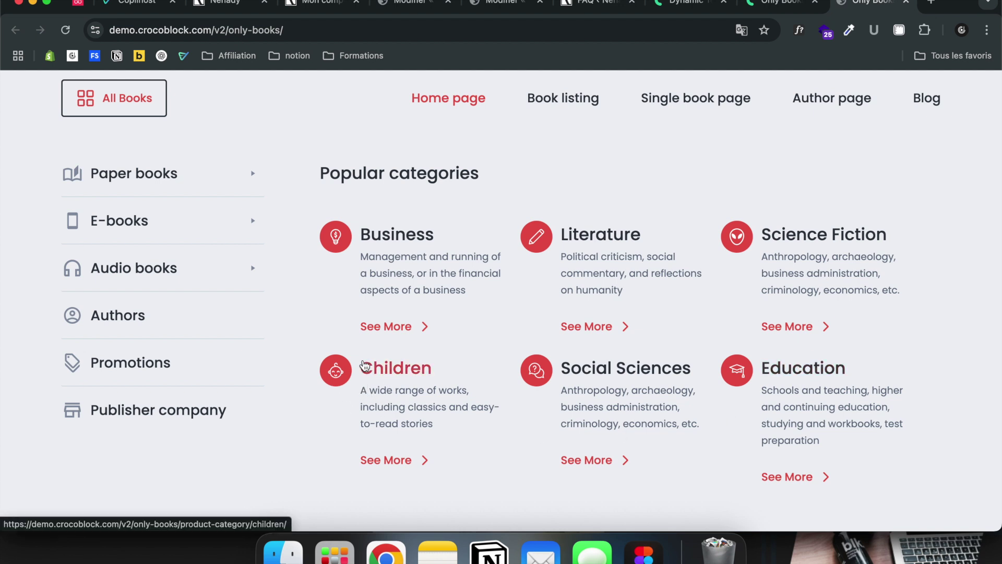
- Browse the book carousel and the promotions on the demo's home page and open a book author's page
{"action": "scroll", "coordinate": [246, 409], "scroll_direction": "down", "scroll_amount": 7}
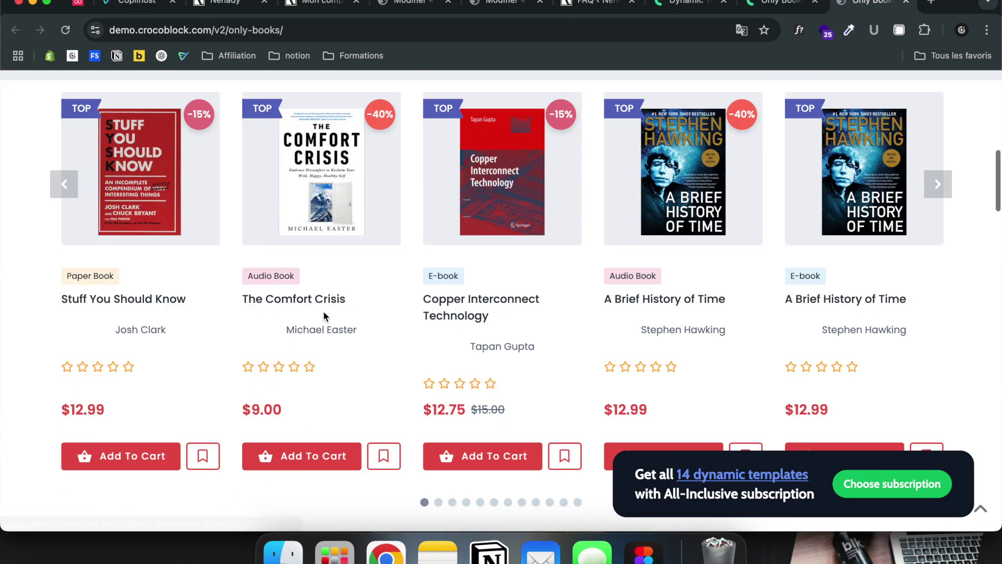
{"action": "scroll", "coordinate": [327, 278], "scroll_direction": "down", "scroll_amount": 4}
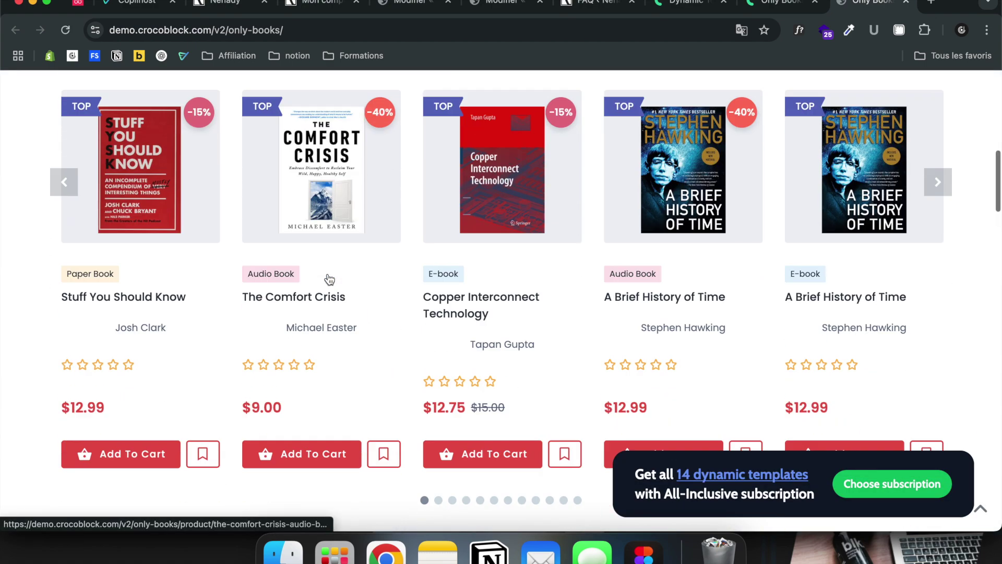
{"action": "scroll", "coordinate": [328, 274], "scroll_direction": "down", "scroll_amount": 4}
{"action": "scroll", "coordinate": [328, 274], "scroll_direction": "up", "scroll_amount": 6}
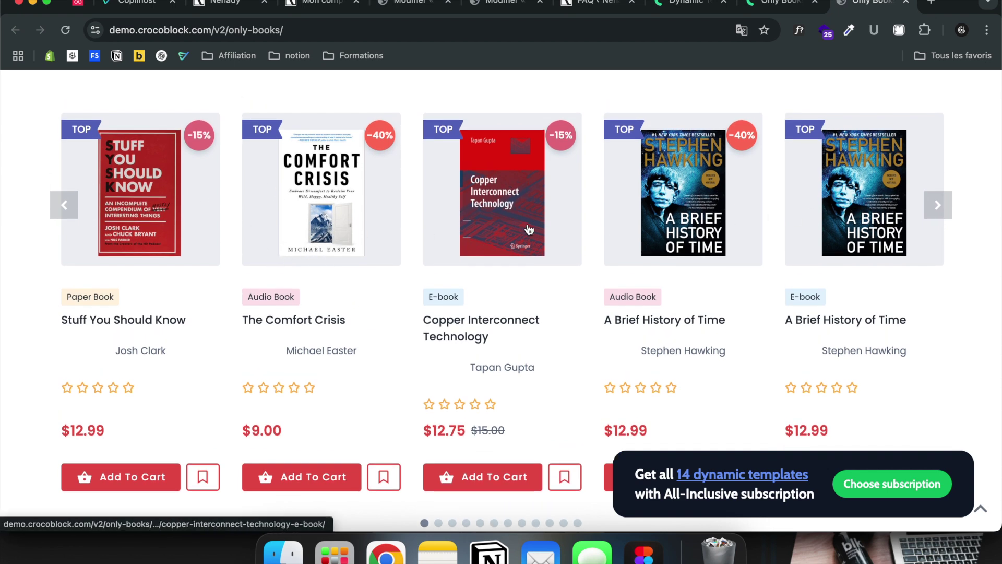
{"action": "scroll", "coordinate": [265, 362], "scroll_direction": "down", "scroll_amount": 5}
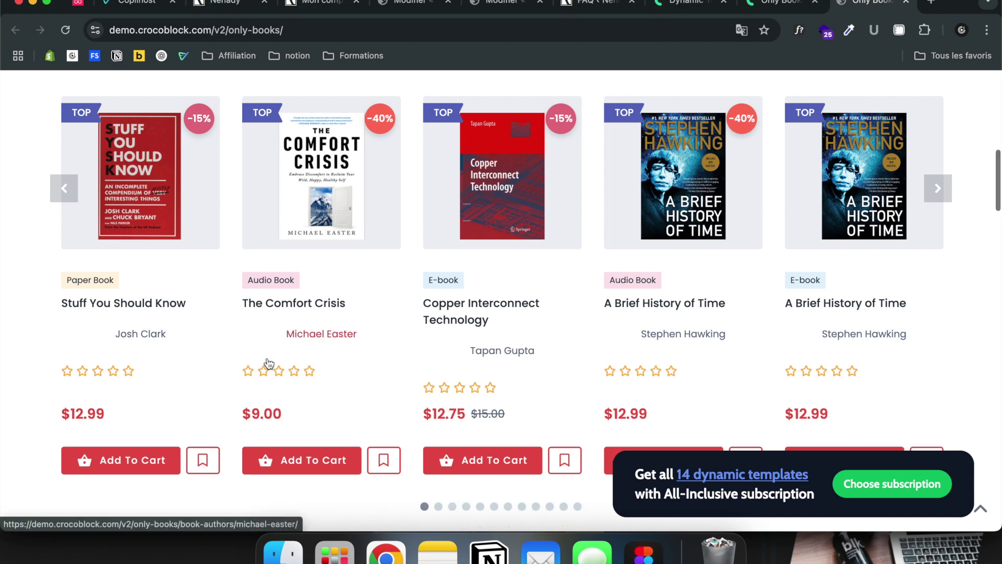
{"action": "scroll", "coordinate": [319, 271], "scroll_direction": "down", "scroll_amount": 8}
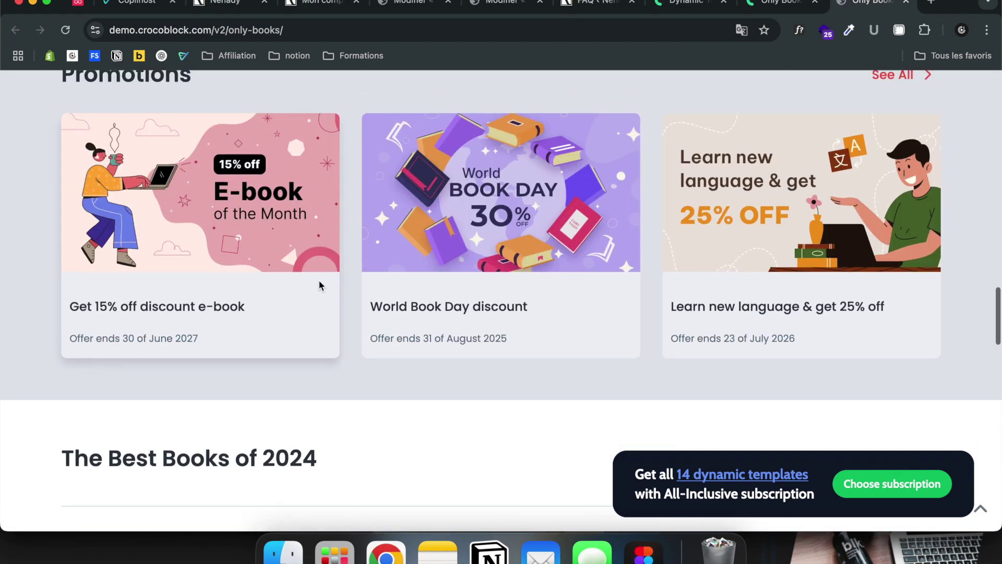
{"action": "scroll", "coordinate": [319, 284], "scroll_direction": "down", "scroll_amount": 6}
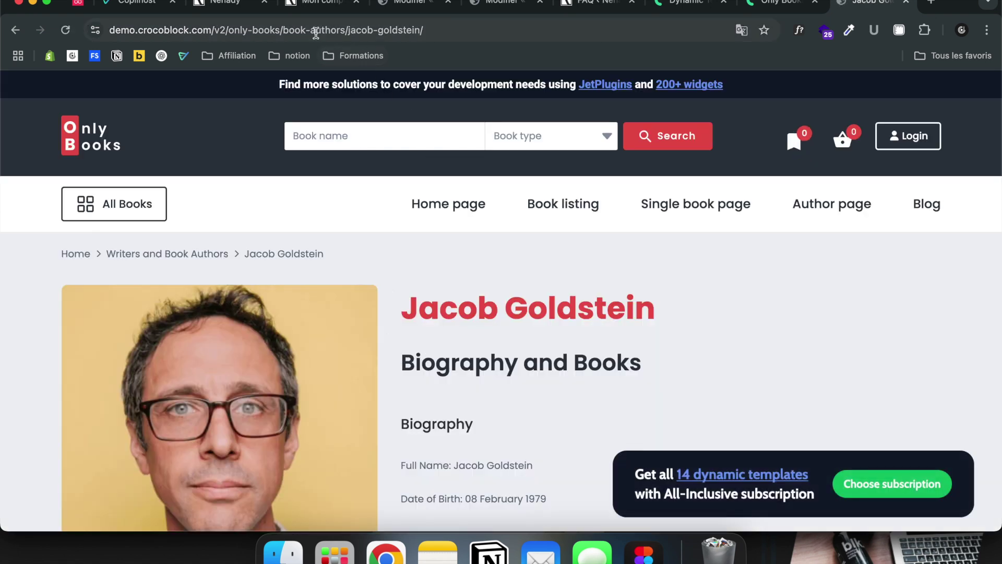
- Examine the author page's biography, related book listing and Recently Viewed Books section
{"action": "scroll", "coordinate": [355, 367], "scroll_direction": "down", "scroll_amount": 4}
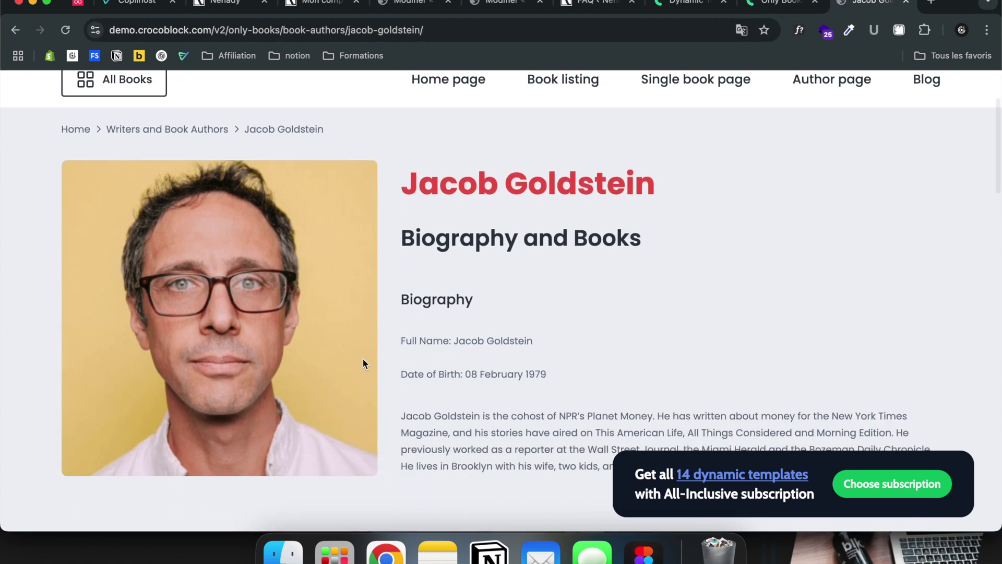
{"action": "scroll", "coordinate": [456, 359], "scroll_direction": "down", "scroll_amount": 6}
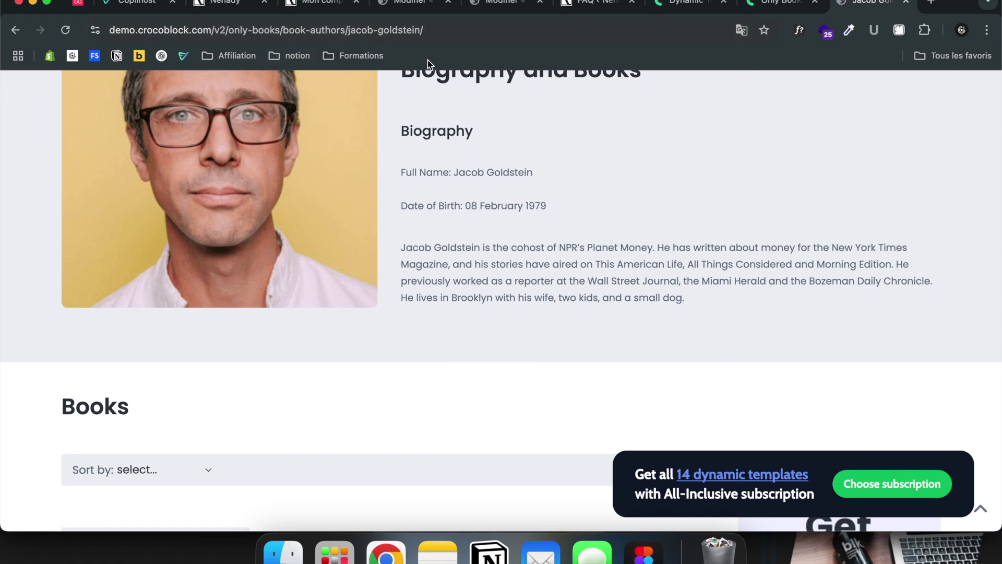
{"action": "scroll", "coordinate": [336, 373], "scroll_direction": "down", "scroll_amount": 8}
{"action": "scroll", "coordinate": [104, 339], "scroll_direction": "down", "scroll_amount": 2}
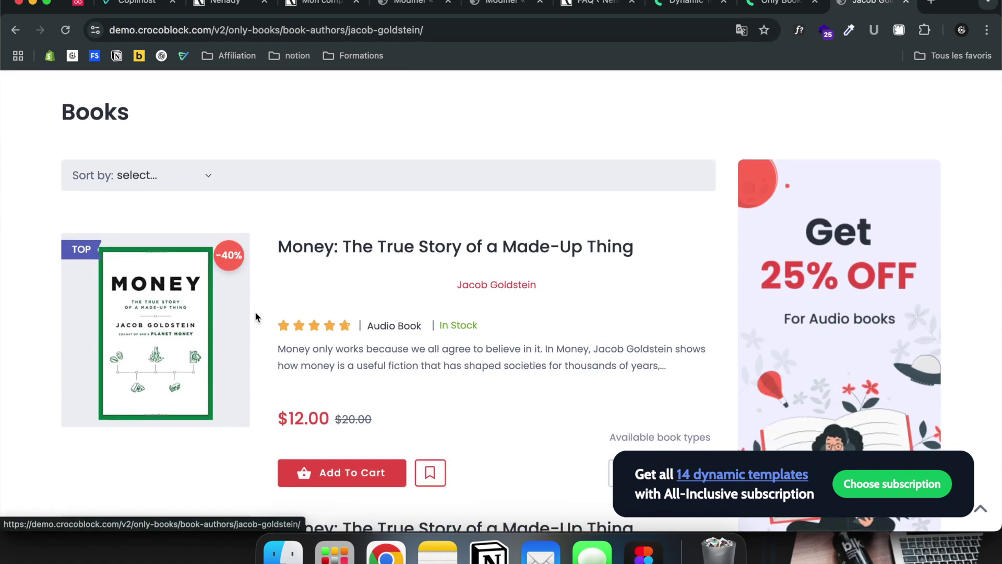
{"action": "scroll", "coordinate": [255, 311], "scroll_direction": "down", "scroll_amount": 20}
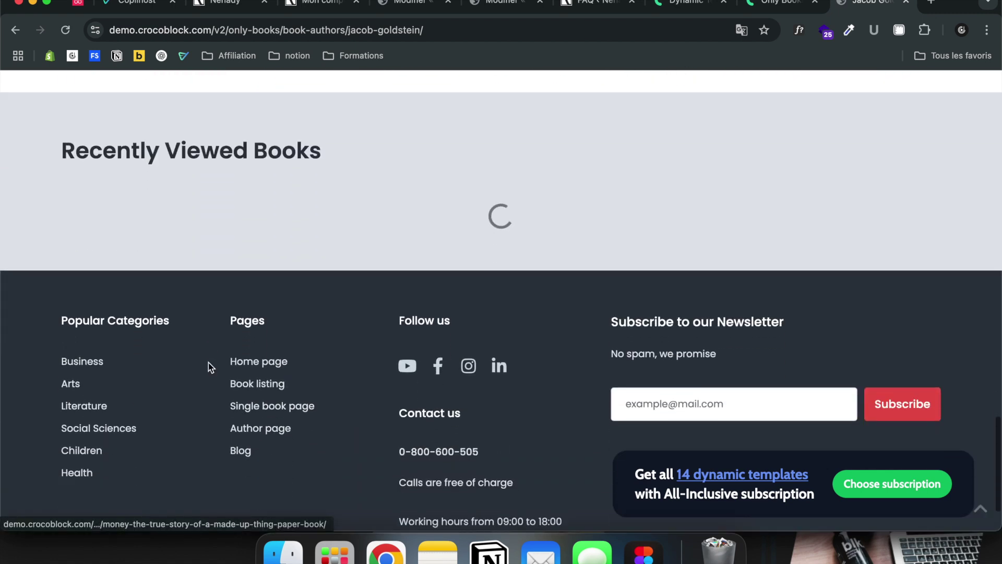
{"action": "scroll", "coordinate": [208, 362], "scroll_direction": "up", "scroll_amount": 3}
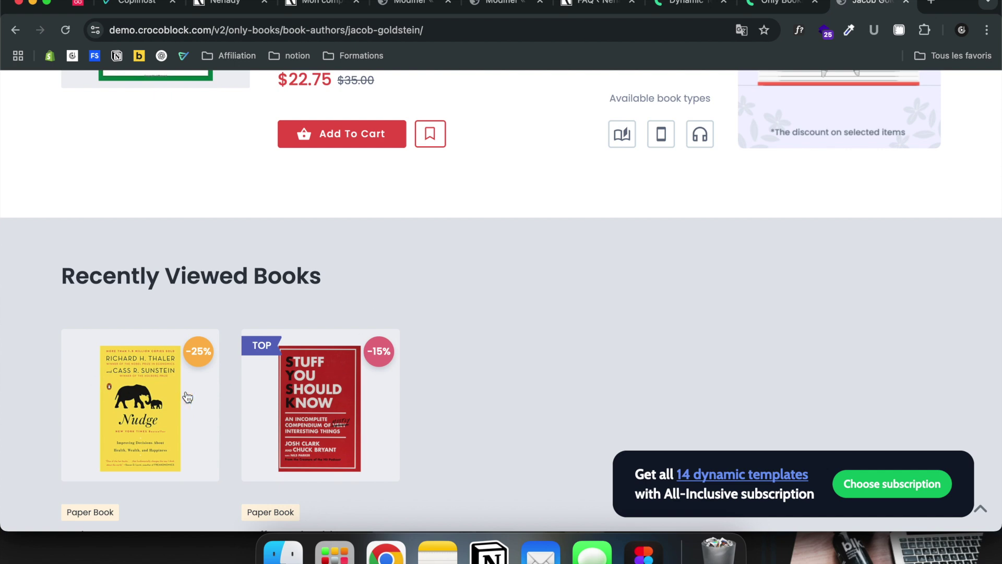
{"action": "scroll", "coordinate": [328, 300], "scroll_direction": "up", "scroll_amount": 5}
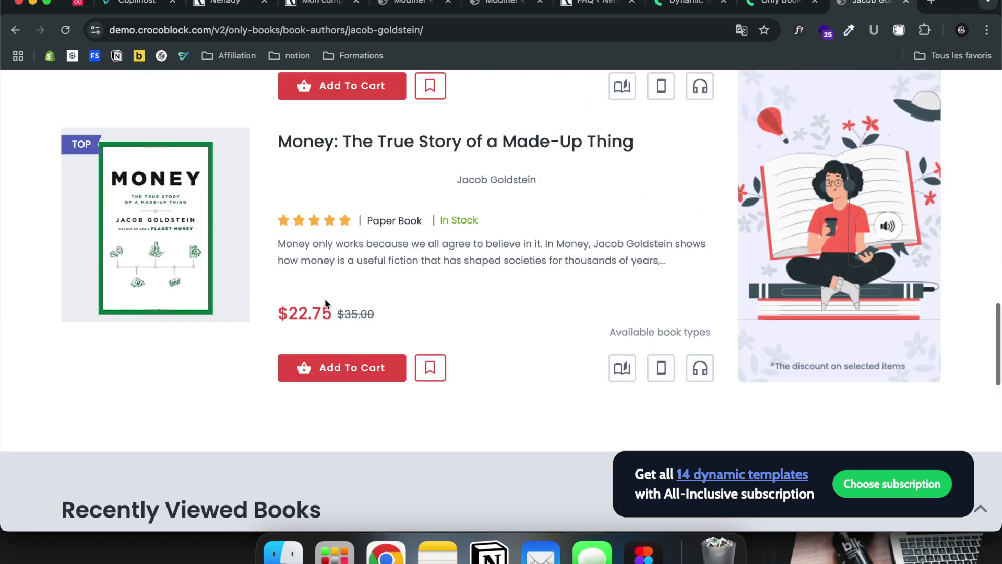
{"action": "scroll", "coordinate": [152, 237], "scroll_direction": "down", "scroll_amount": 5}
{"action": "scroll", "coordinate": [153, 237], "scroll_direction": "up", "scroll_amount": 3}
{"action": "scroll", "coordinate": [153, 237], "scroll_direction": "up", "scroll_amount": 2}
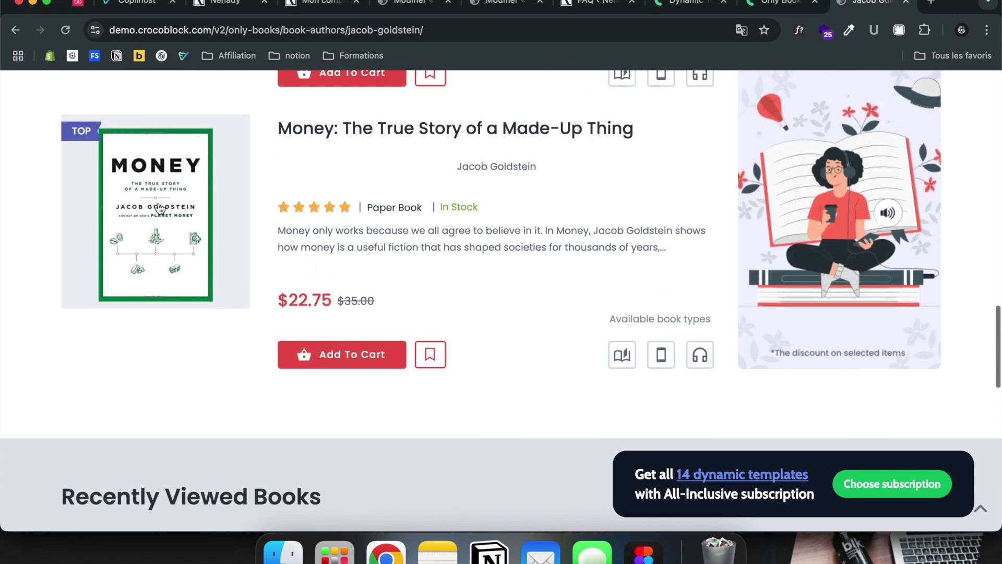
- View the paper book edition of "Money: The True Story of a Made-Up Thing" and recheck Recently Viewed Books on the author page
{"action": "left_click", "coordinate": [161, 201]}
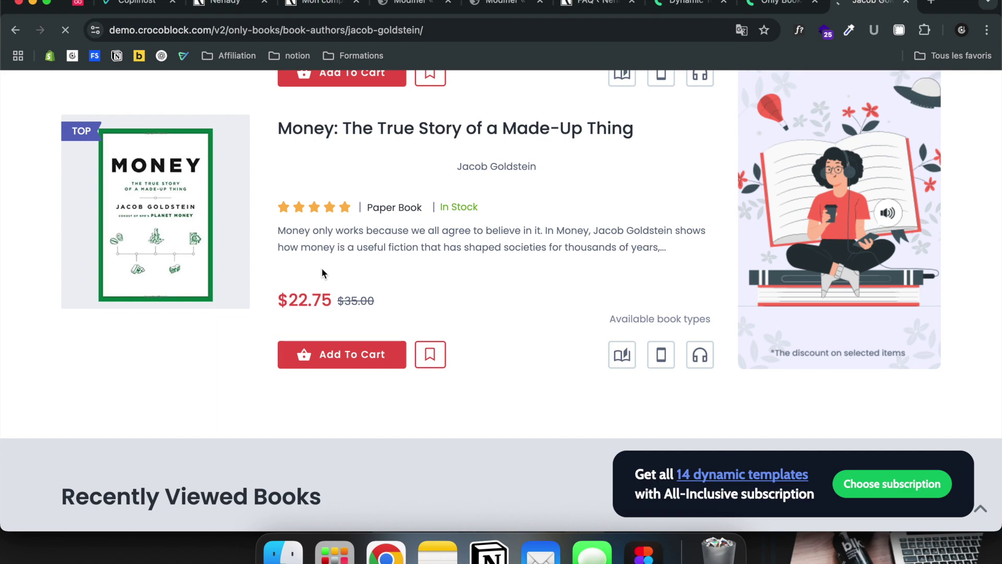
{"action": "scroll", "coordinate": [287, 351], "scroll_direction": "down", "scroll_amount": 10}
{"action": "scroll", "coordinate": [289, 358], "scroll_direction": "up", "scroll_amount": 4}
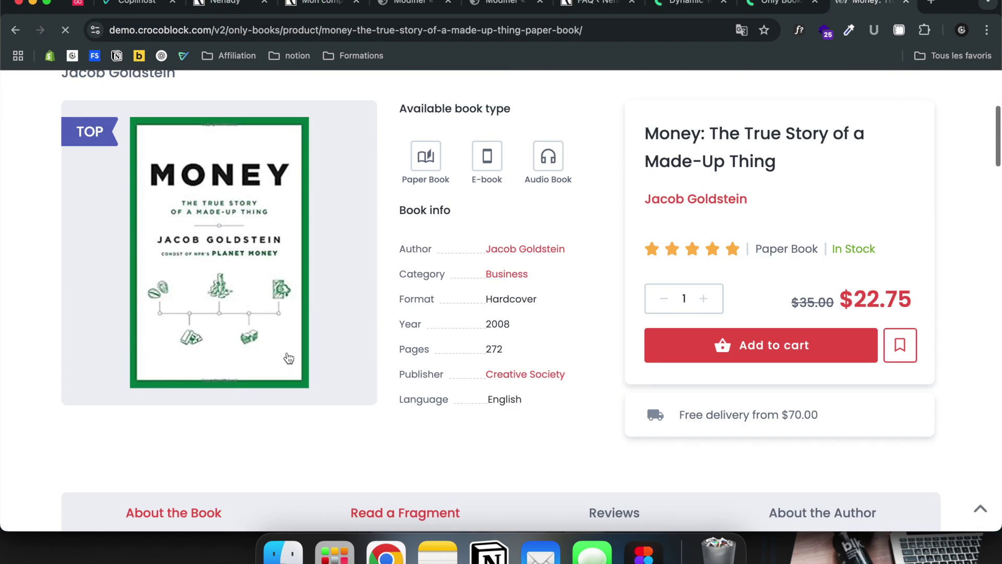
{"action": "left_click", "coordinate": [19, 37]}
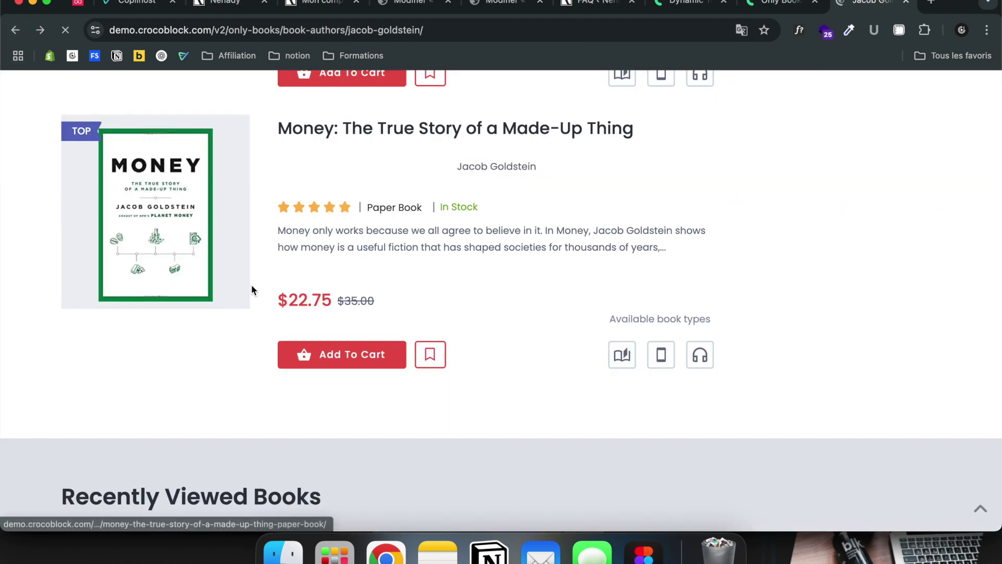
{"action": "scroll", "coordinate": [252, 285], "scroll_direction": "down", "scroll_amount": 5}
{"action": "scroll", "coordinate": [242, 230], "scroll_direction": "up", "scroll_amount": 3}
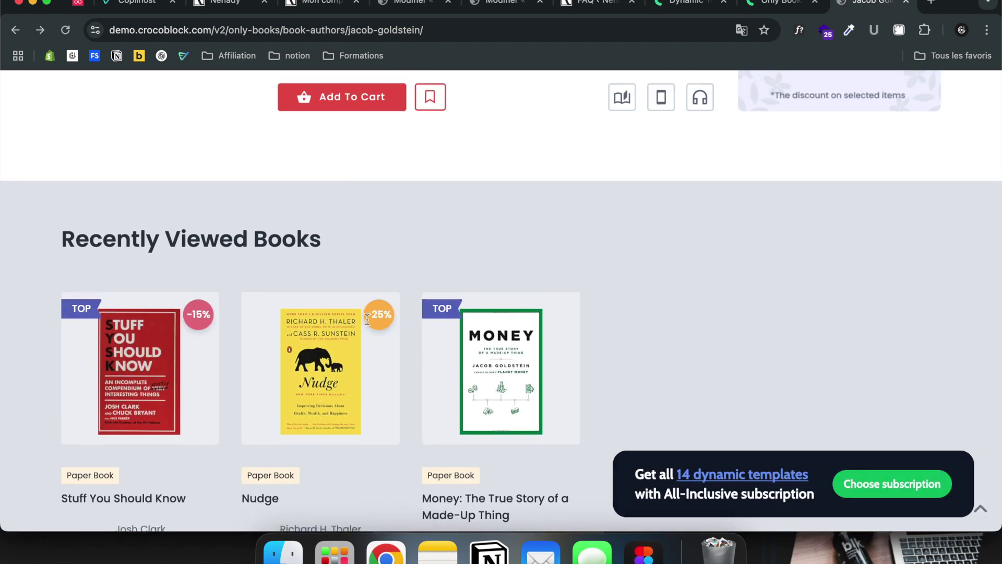
{"action": "scroll", "coordinate": [367, 319], "scroll_direction": "up", "scroll_amount": 2}
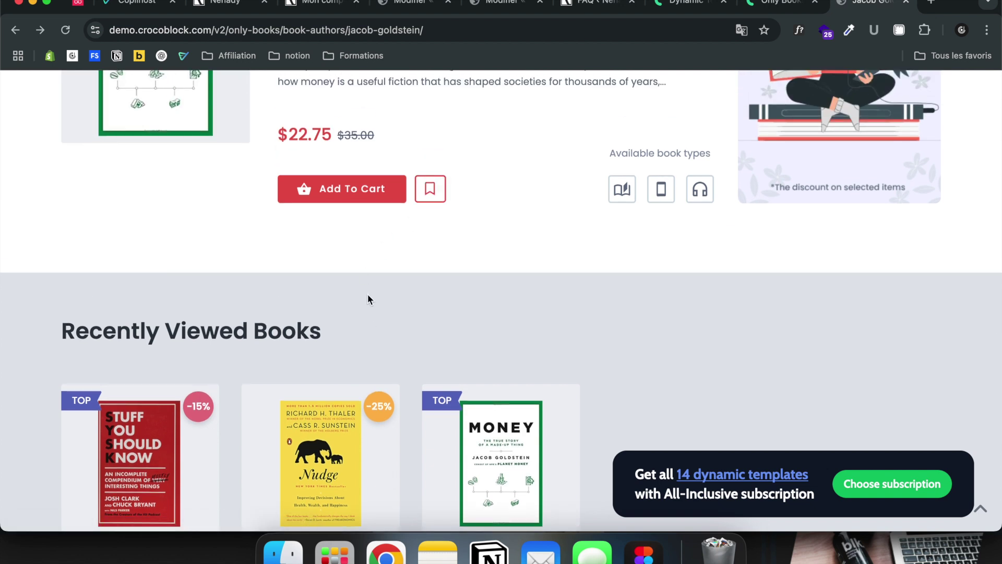
{"action": "scroll", "coordinate": [385, 303], "scroll_direction": "up", "scroll_amount": 1}
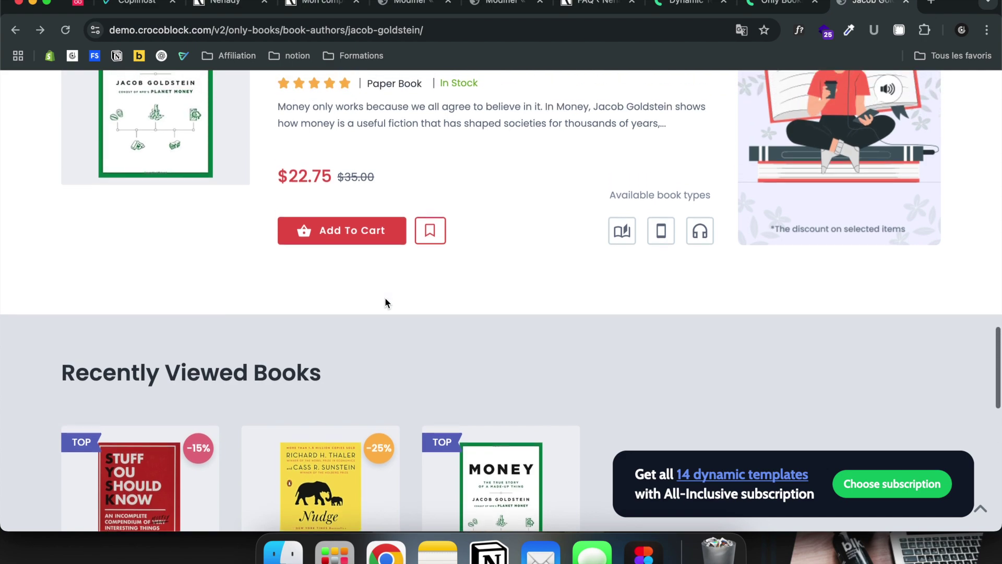
- Look back over the author page's book list and biography, and return to the Nehady home page
{"action": "scroll", "coordinate": [386, 303], "scroll_direction": "up", "scroll_amount": 10}
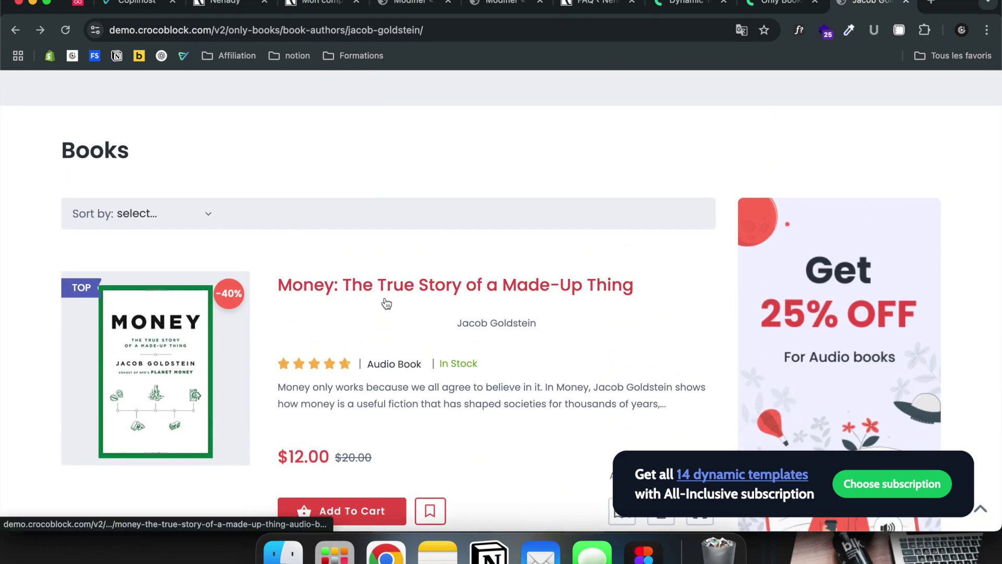
{"action": "scroll", "coordinate": [386, 302], "scroll_direction": "up", "scroll_amount": 4}
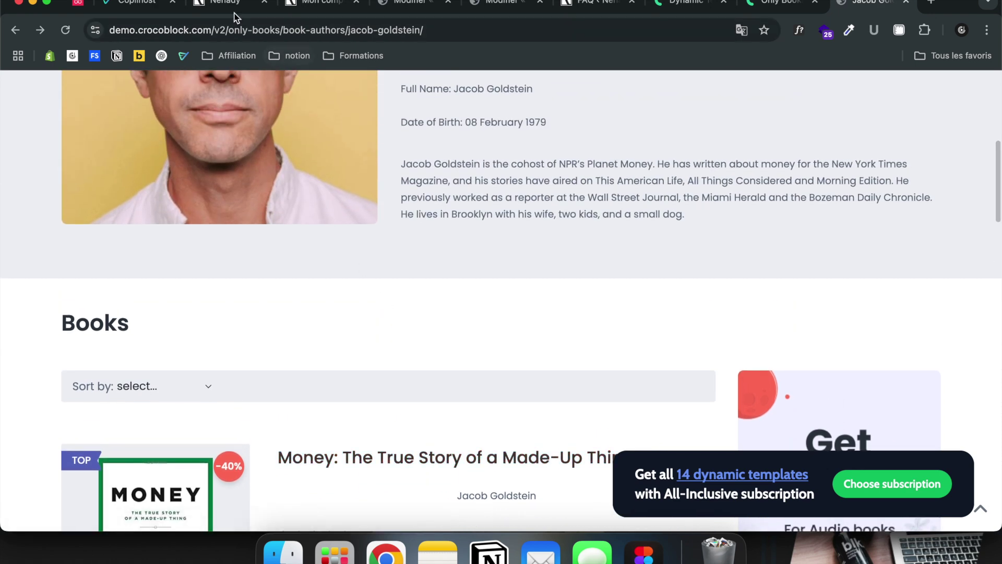
{"action": "left_click", "coordinate": [226, 7]}
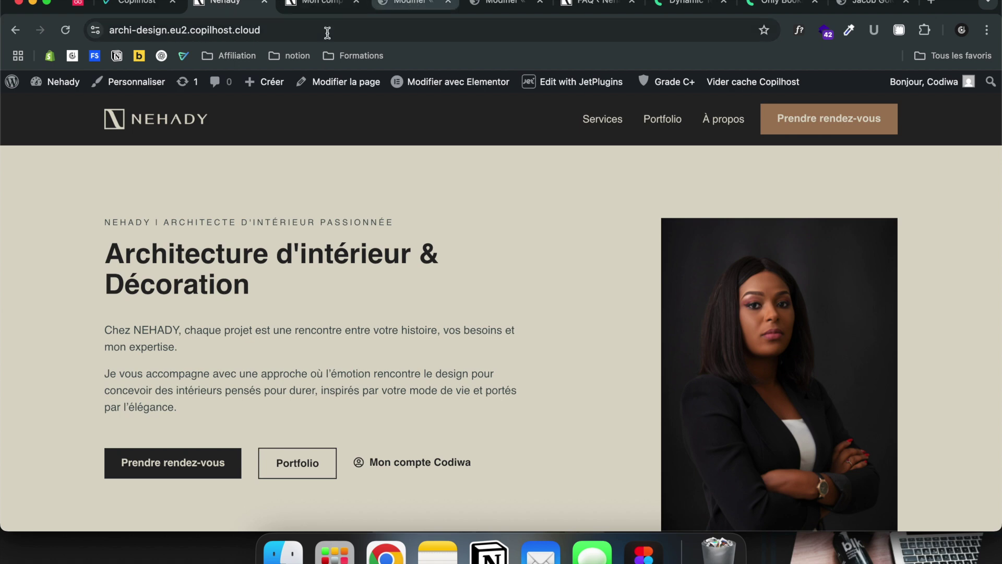
{"action": "mouse_move", "coordinate": [244, 90]}
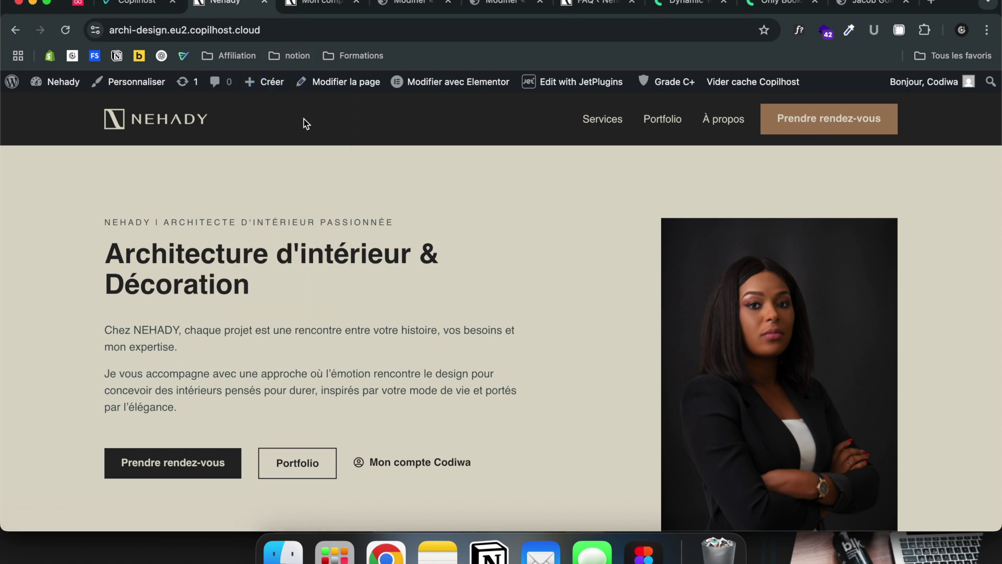